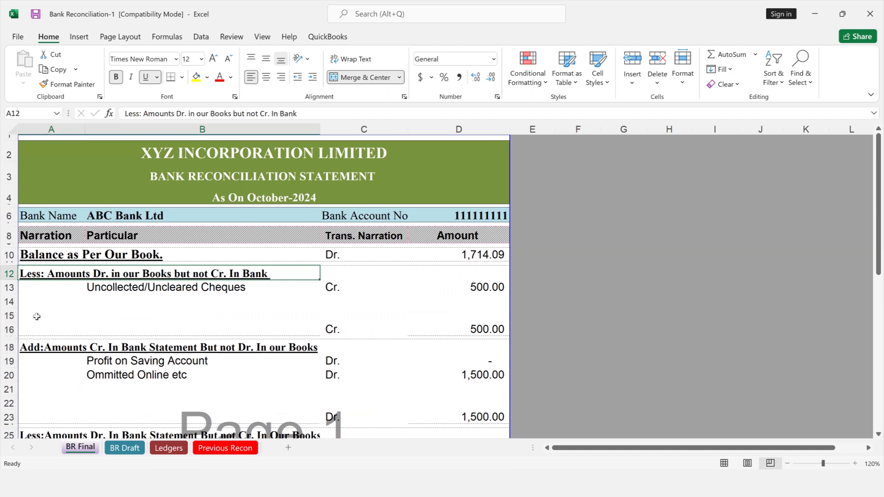
Look over the Previous Recon and BR Draft sheets, and inspect the bank name and account number fields on BR Final
left_click(227, 449)
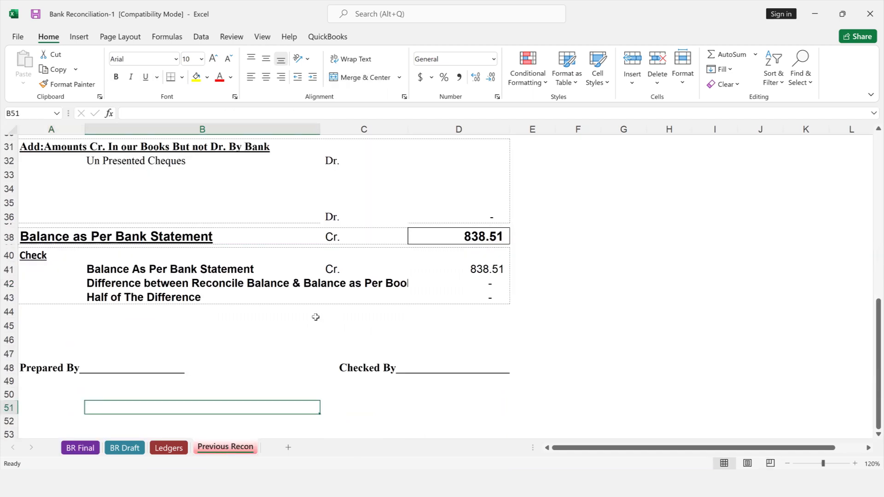
left_click(227, 282)
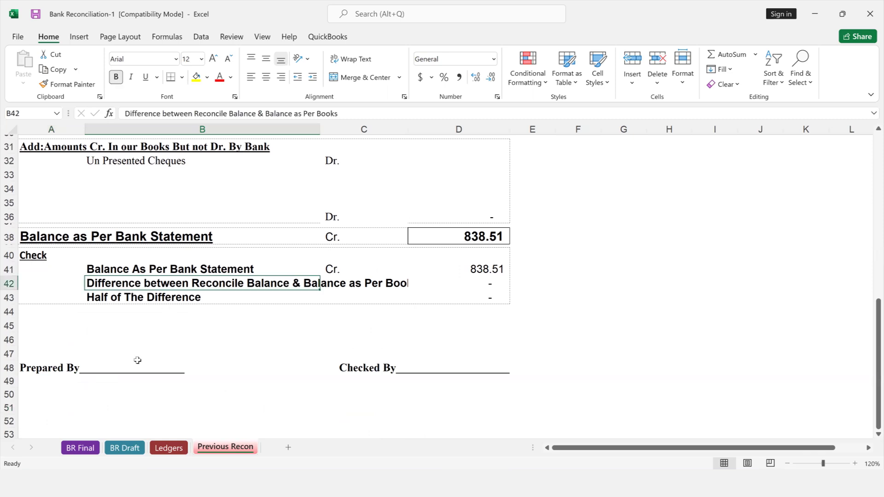
left_click(123, 448)
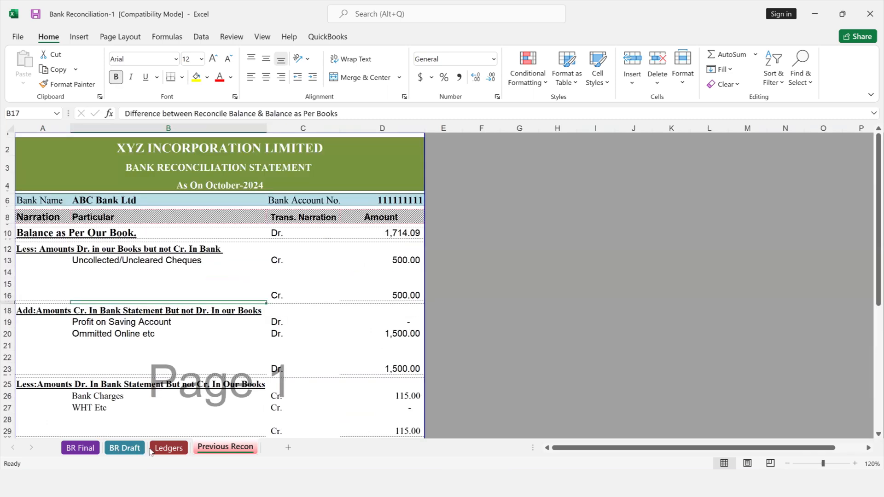
left_click(81, 448)
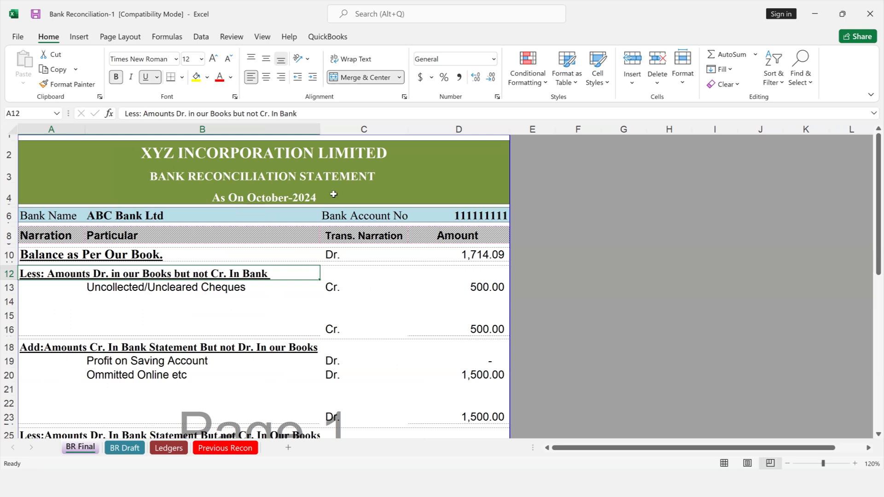
left_click(105, 215)
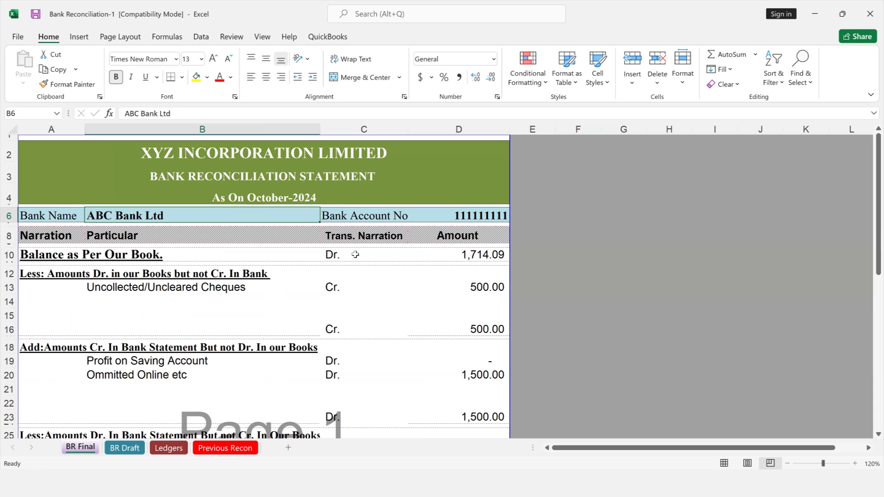
left_click(345, 214)
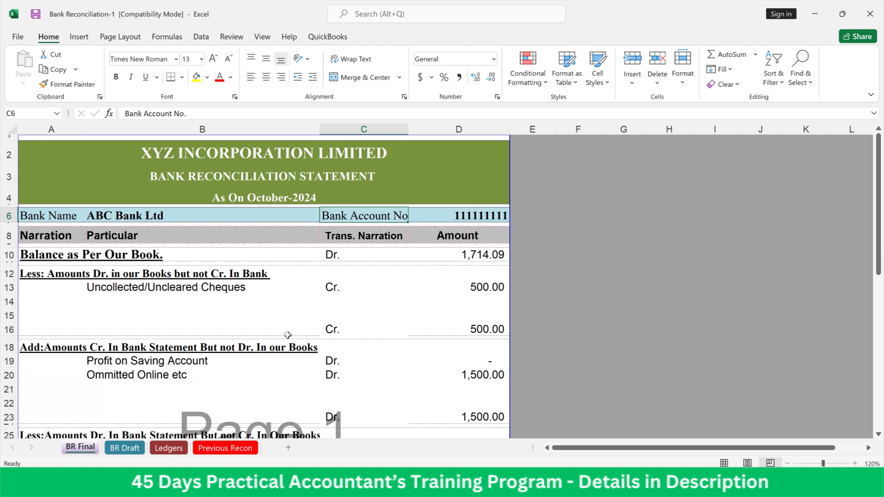
Review the September-2024 reconciliation statement on the Previous Recon sheet, from the book balance to the bank statement balance
left_click(225, 448)
scroll(277, 398, "up", 7)
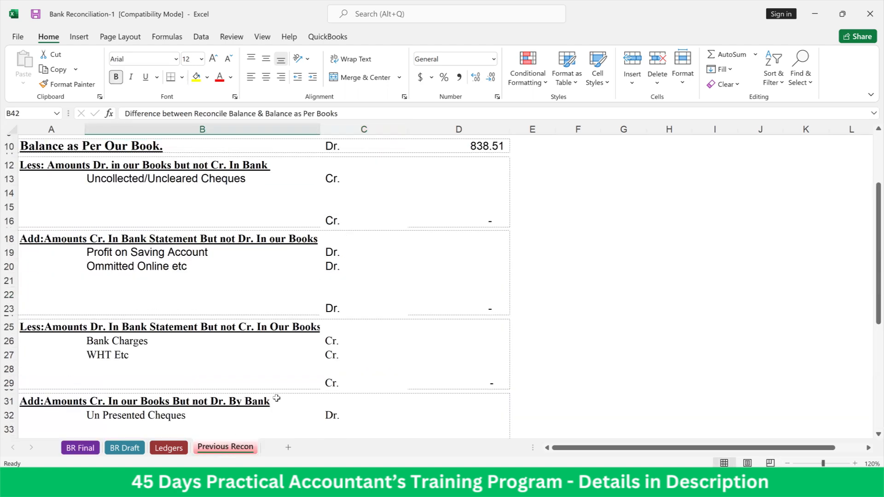
scroll(276, 398, "up", 3)
scroll(294, 382, "down", 5)
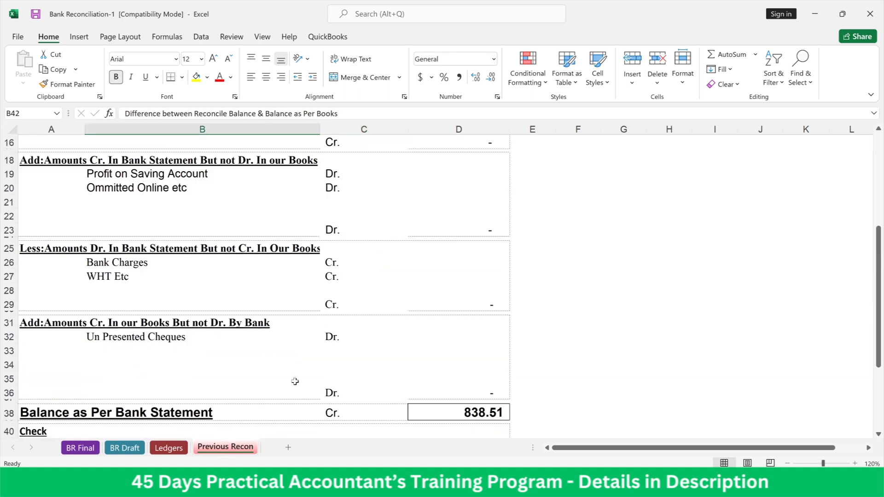
scroll(294, 381, "up", 5)
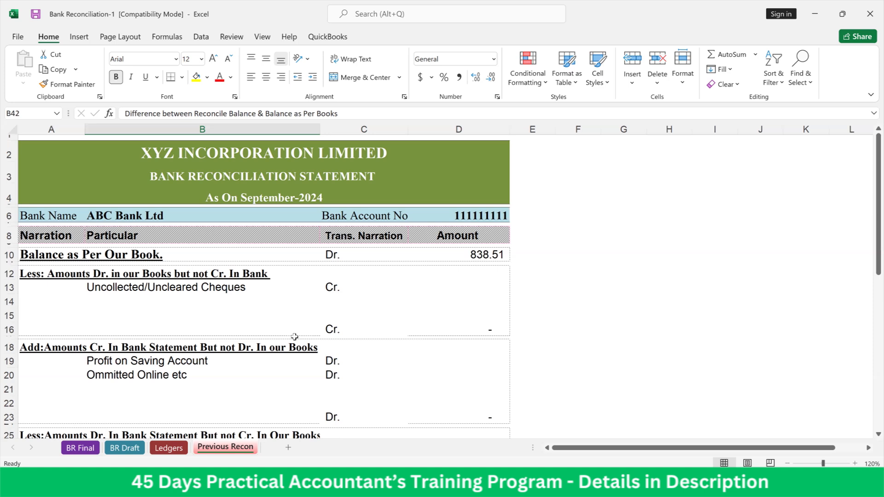
scroll(295, 337, "down", 5)
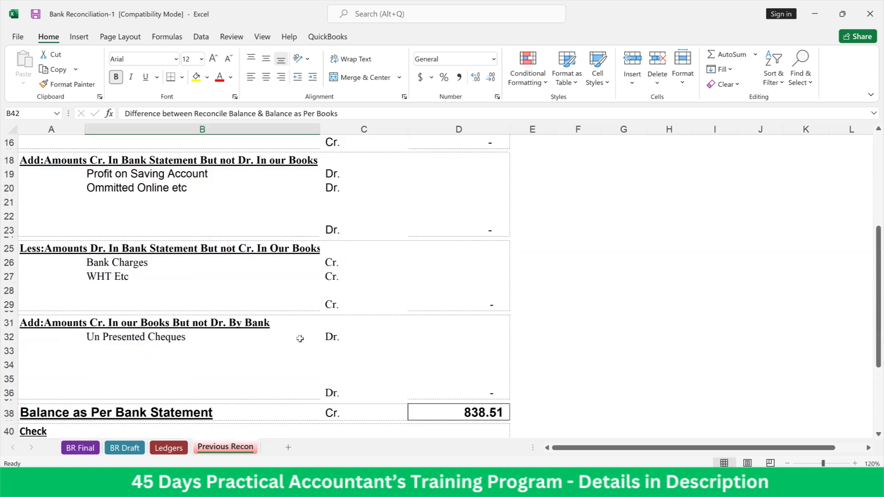
scroll(300, 338, "up", 5)
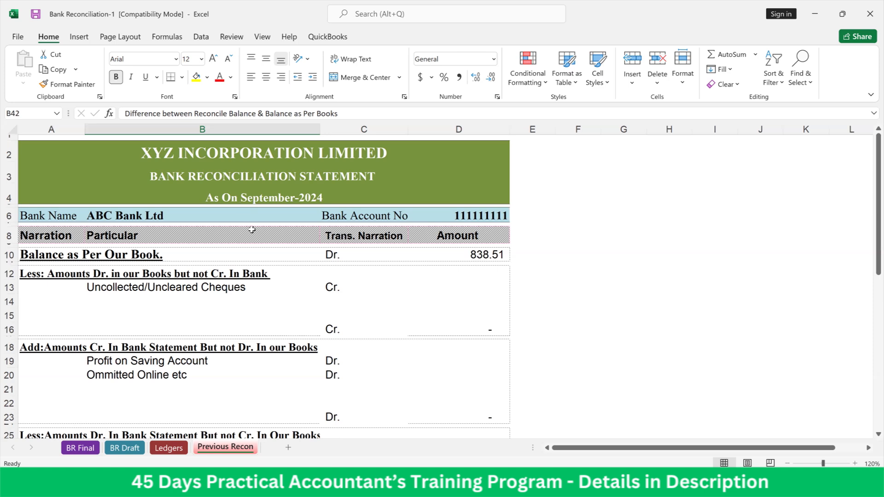
Examine the Dr. and Cr. columns of Our Books and the Bank Statement on the Ledgers sheet
left_click(167, 448)
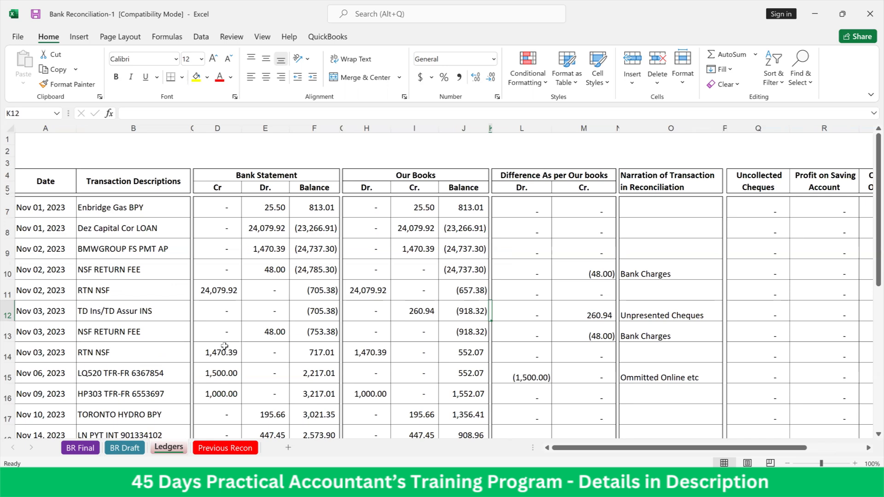
left_click(368, 193)
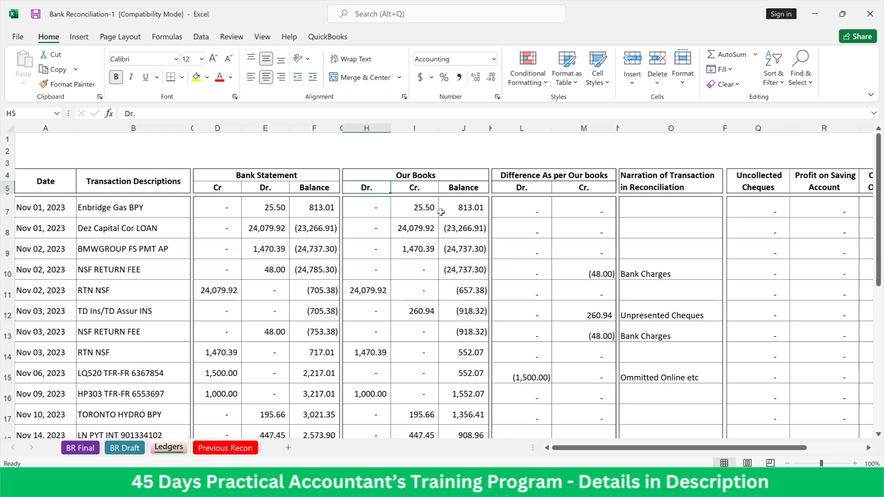
left_click(414, 193)
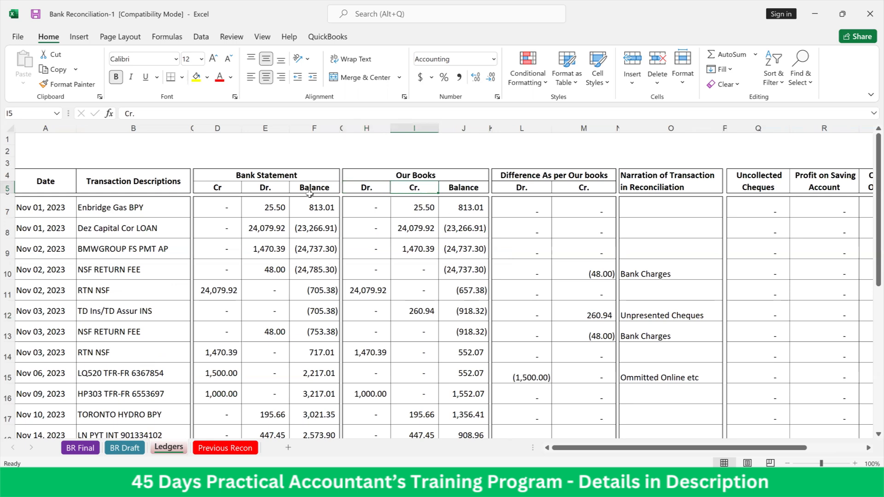
left_click(270, 183)
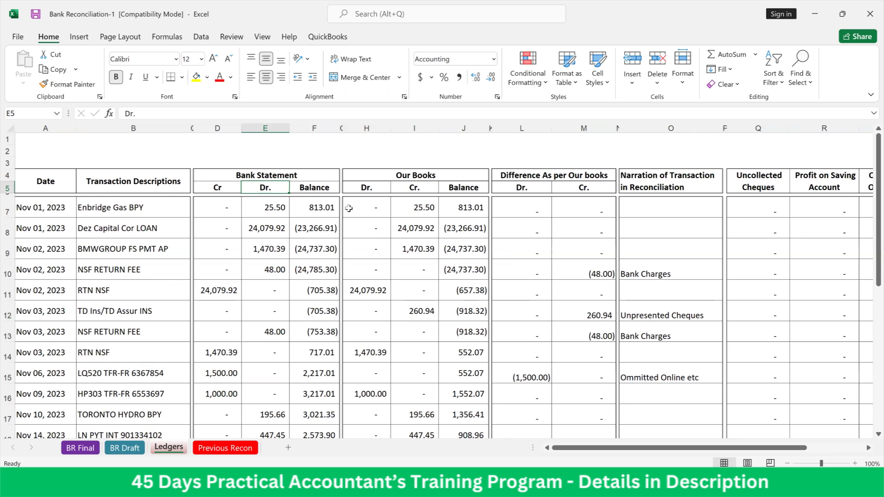
Inspect the source formulas of the Bank Charges and Ommitted Online etc amounts on the BR Draft sheet
left_click(124, 450)
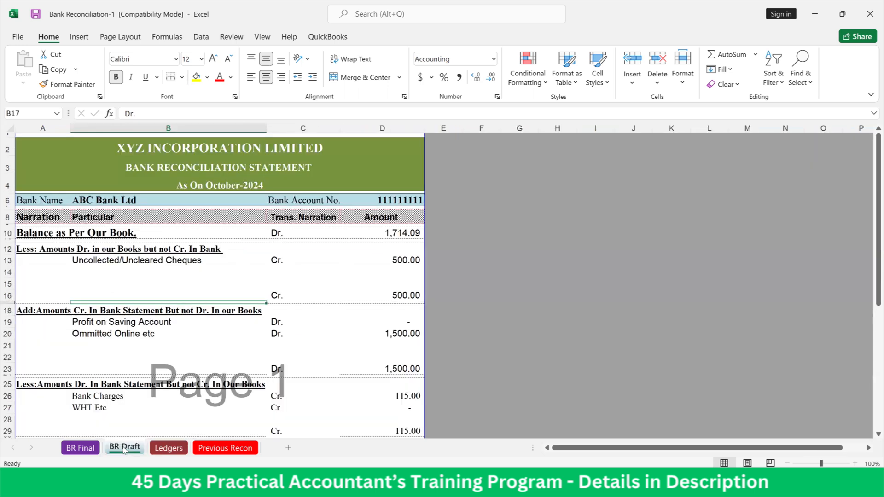
left_click(210, 334)
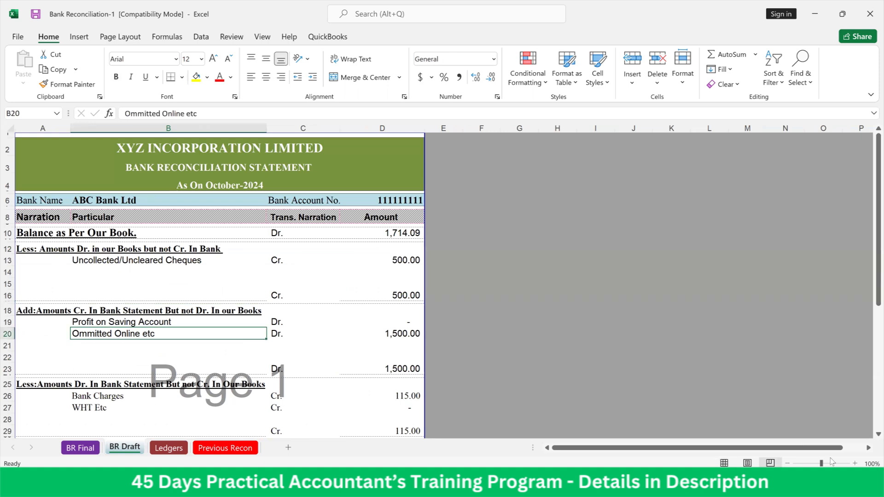
left_click(855, 464)
left_click(856, 464)
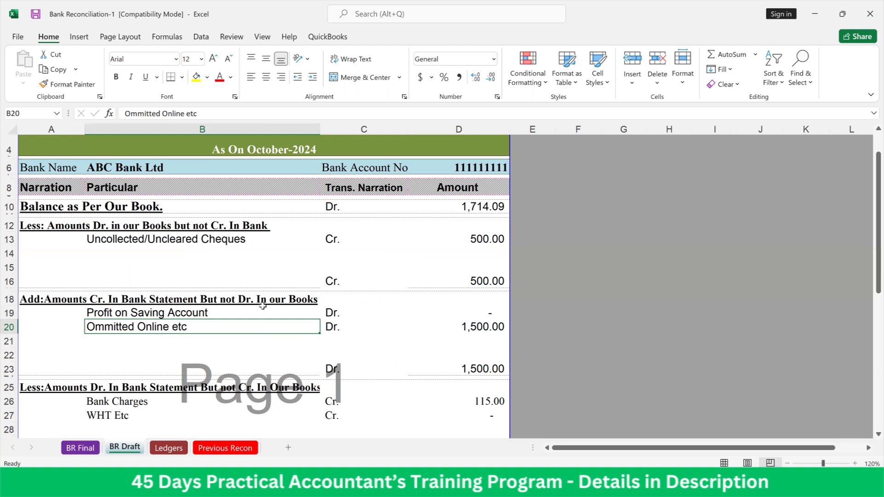
scroll(260, 315, "down", 3)
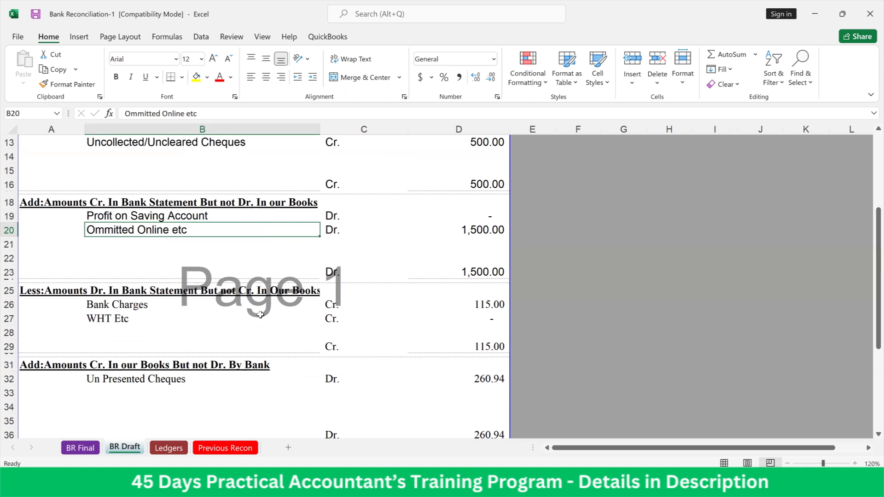
left_click(113, 308)
left_click(481, 307)
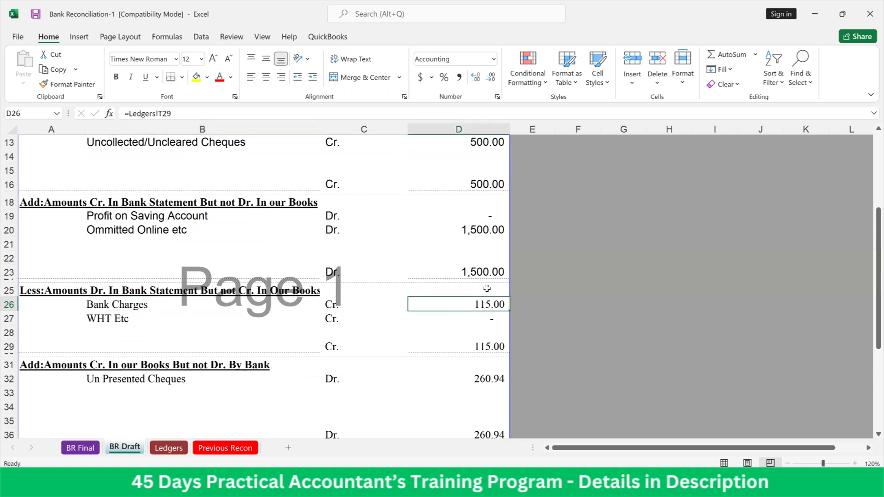
left_click(471, 235)
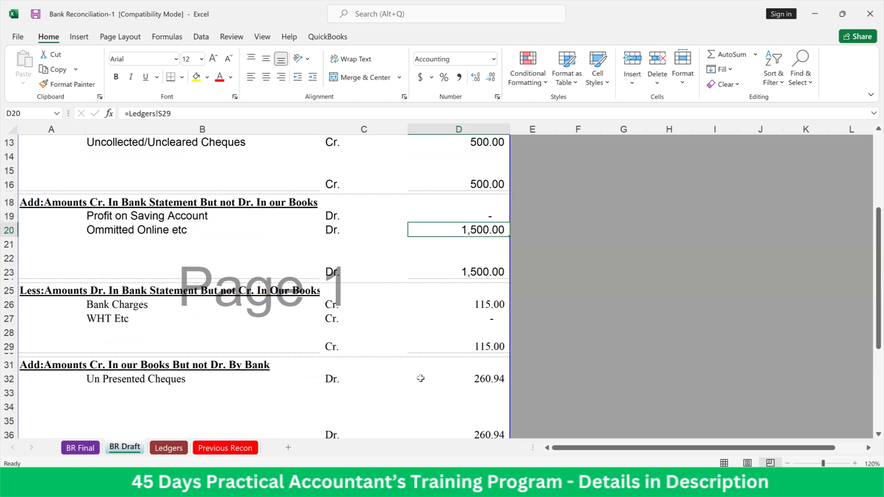
Review all adjustment sections of the BR Draft statement and inspect the difference formula in its Check section
scroll(421, 378, "up", 3)
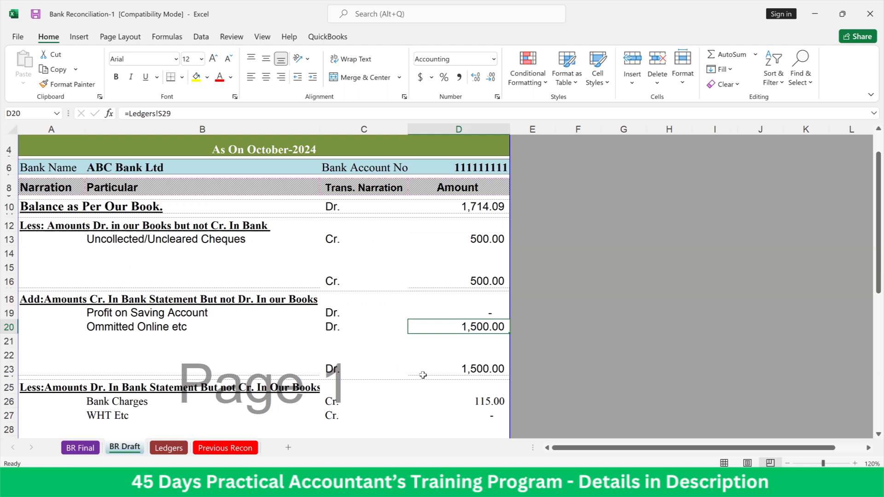
scroll(423, 375, "down", 5)
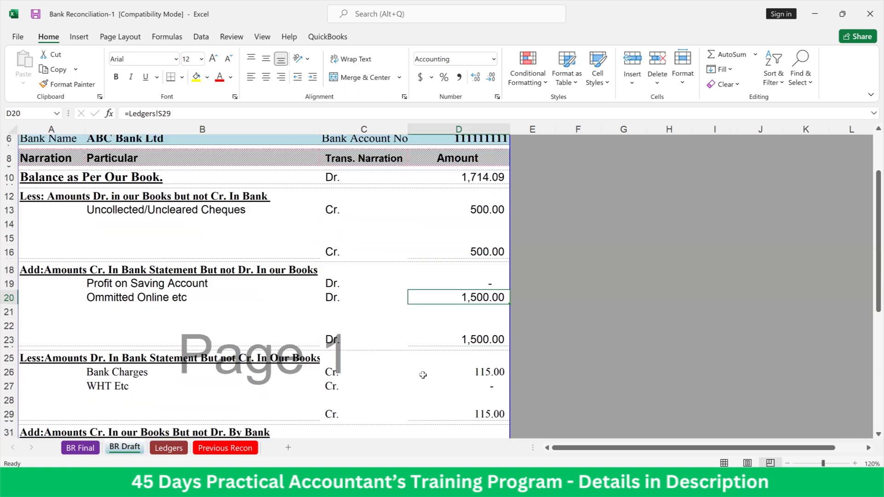
scroll(422, 375, "down", 2)
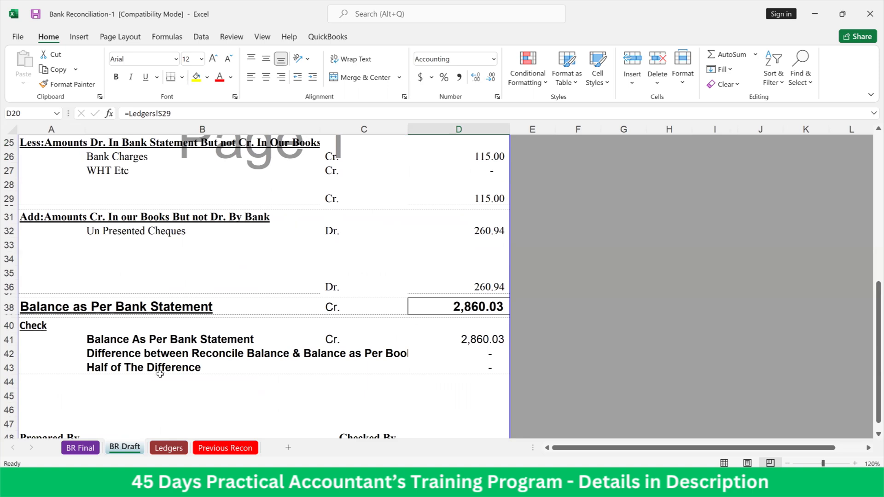
scroll(160, 374, "up", 5)
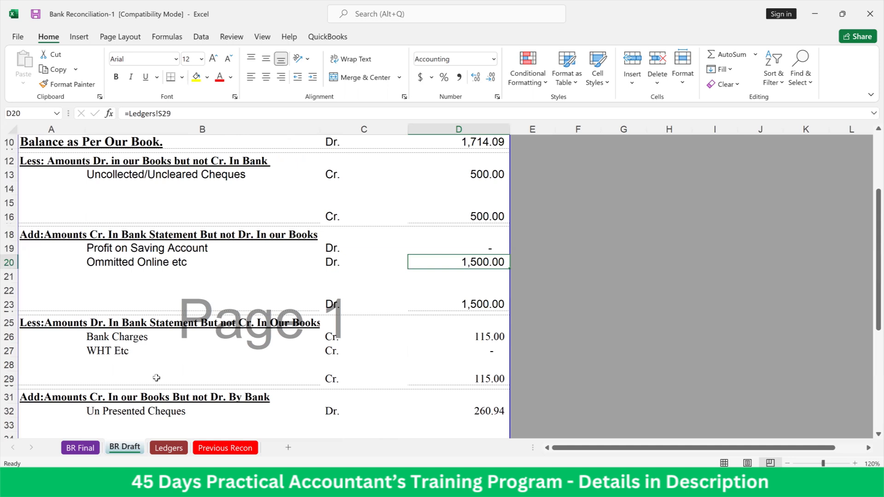
scroll(157, 377, "down", 3)
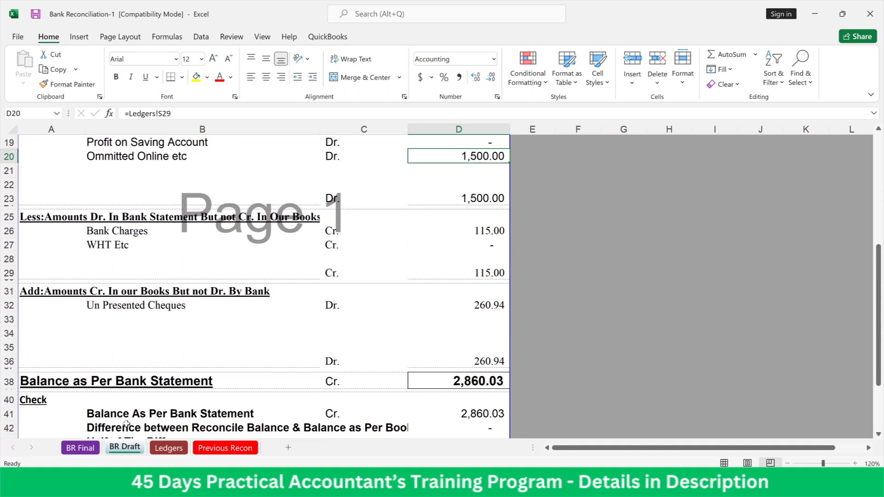
scroll(239, 350, "down", 4)
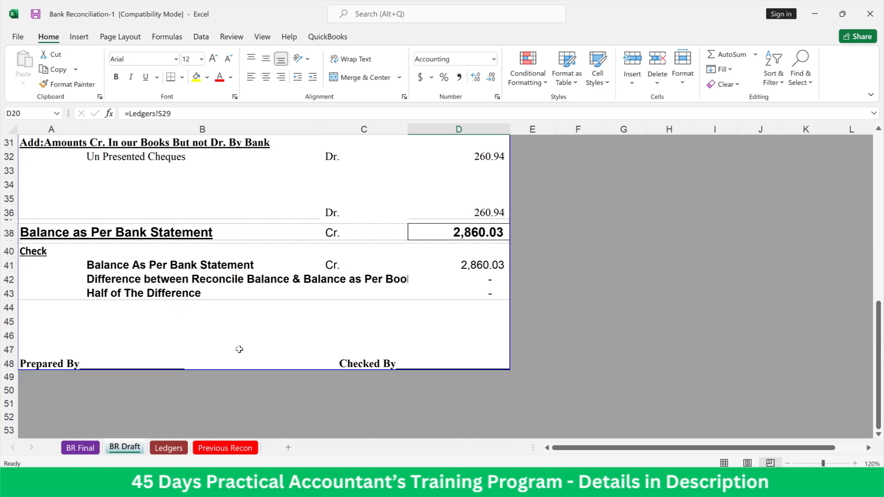
left_click(488, 281)
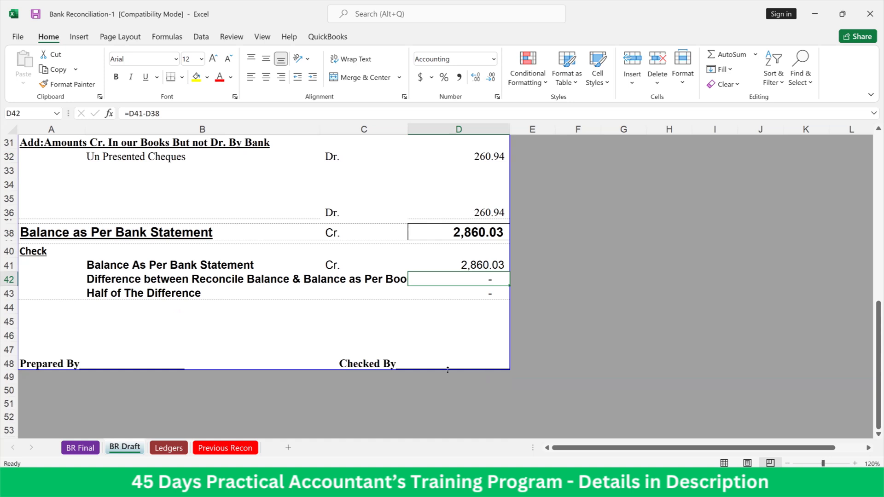
scroll(259, 167, "up", 5)
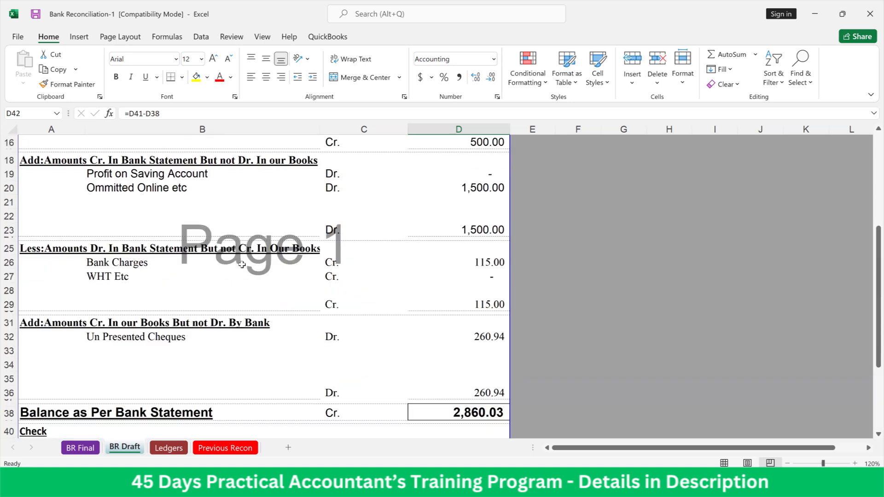
scroll(242, 265, "up", 5)
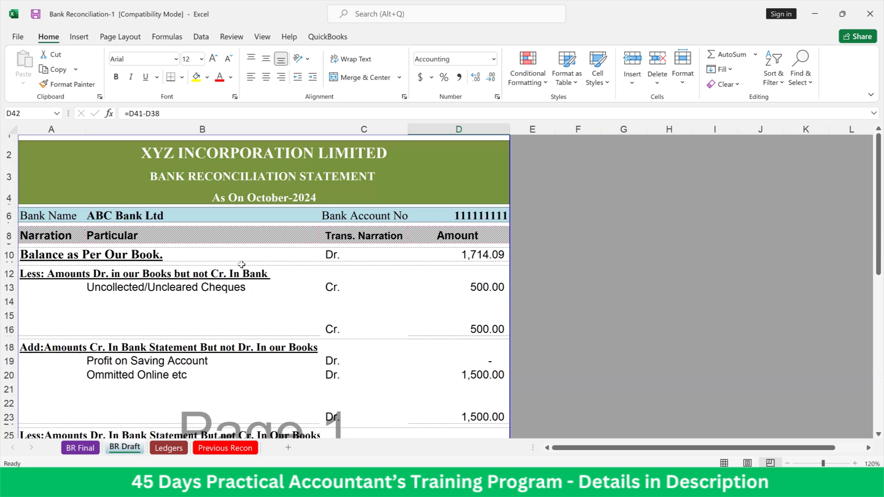
scroll(242, 265, "down", 2)
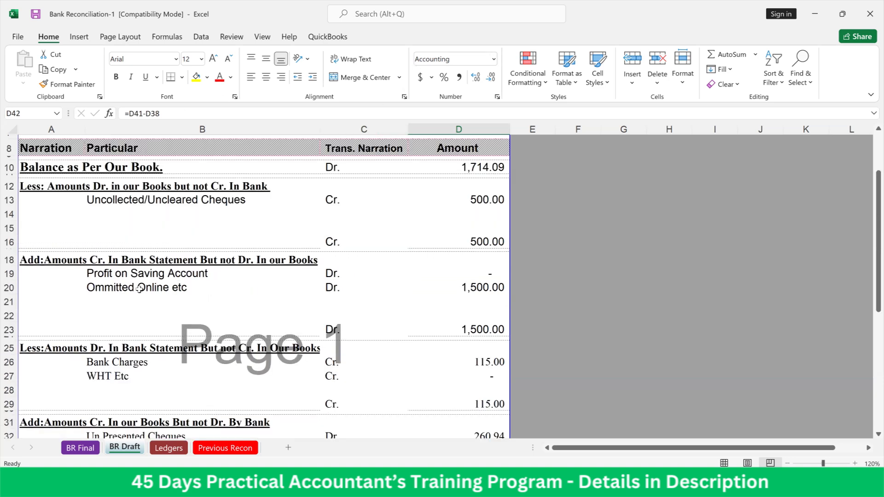
Review the BR Final statement down to the bank statement balance, and reopen the Previous Recon sheet
left_click(82, 451)
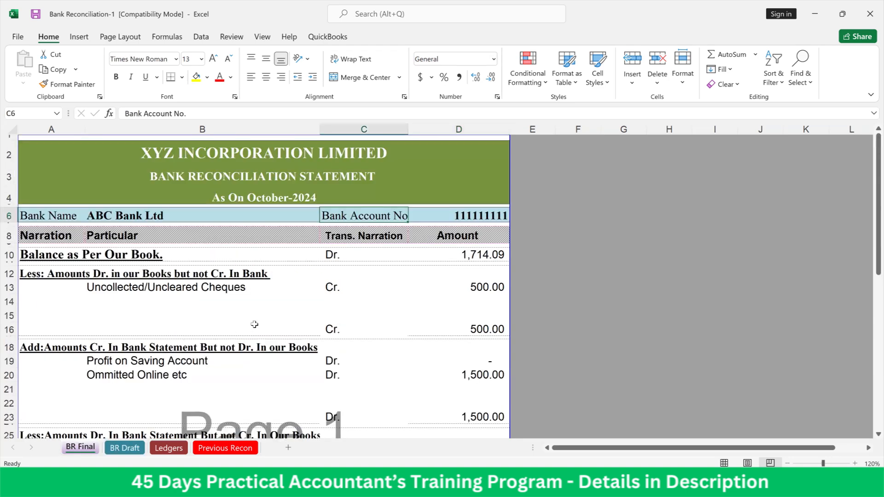
scroll(254, 323, "down", 3)
scroll(254, 324, "down", 2)
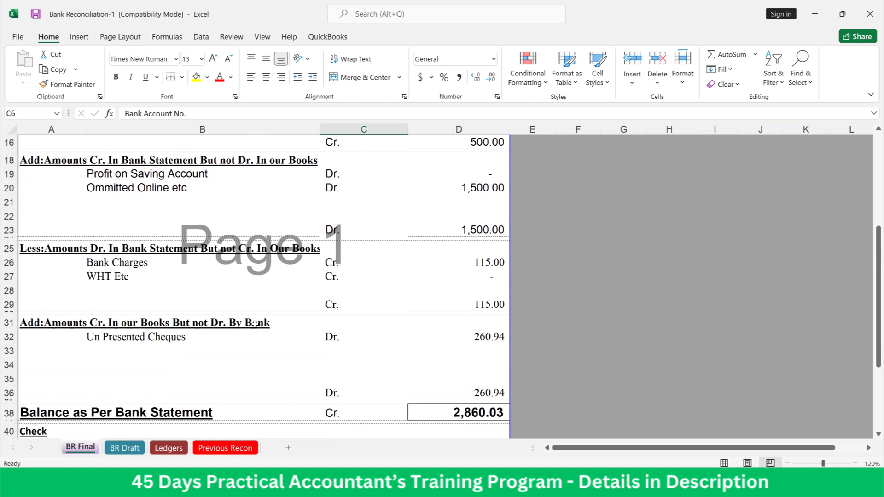
scroll(254, 324, "up", 5)
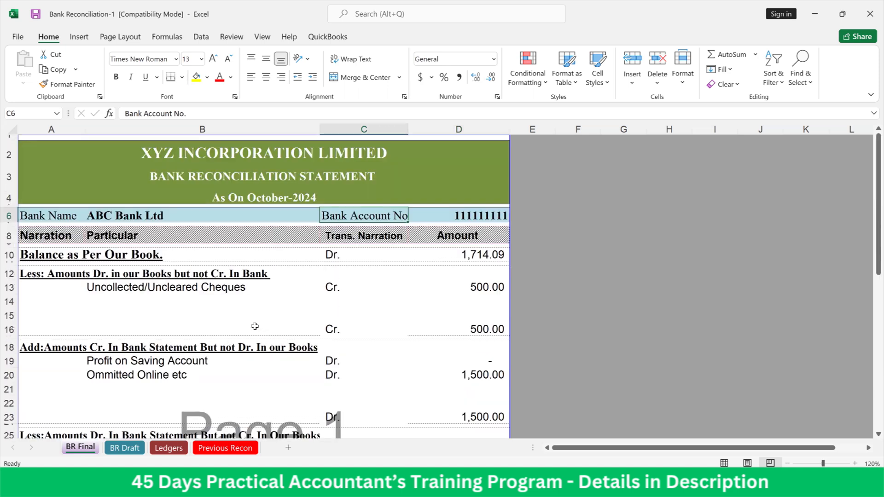
left_click(222, 448)
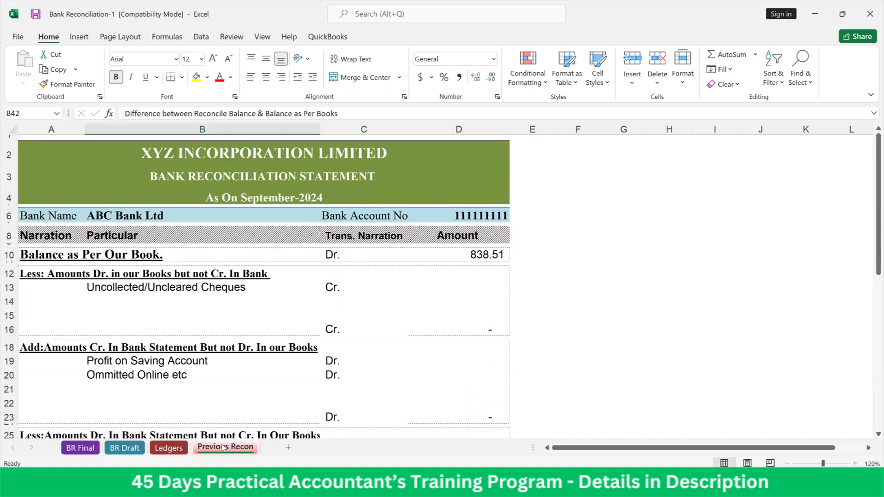
Return to the Ledgers sheet, close Bank Reconciliation-1 without saving, and open the Bank Reconciliation-Draft workbook
left_click(181, 449)
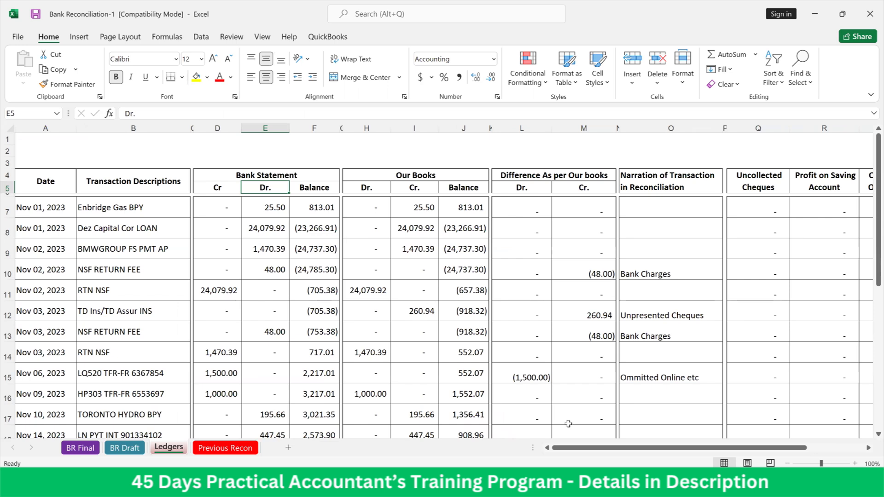
left_click(870, 14)
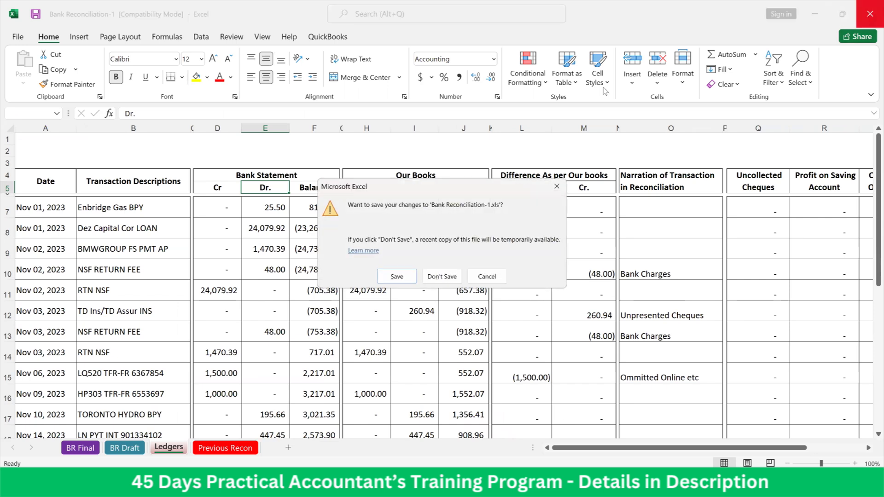
left_click(433, 277)
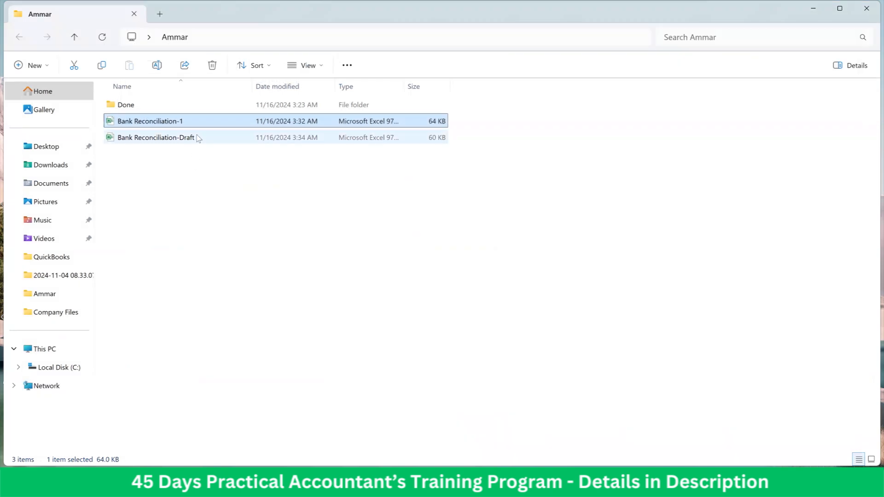
left_click(199, 138)
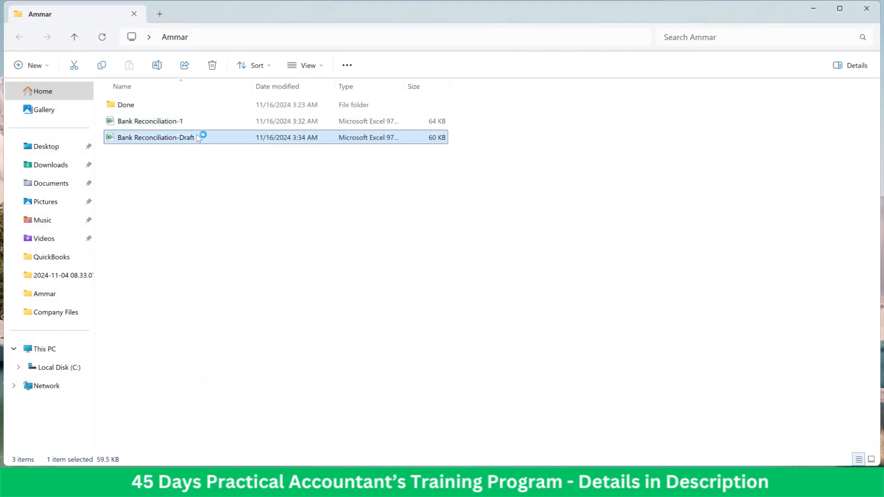
double_click(198, 138)
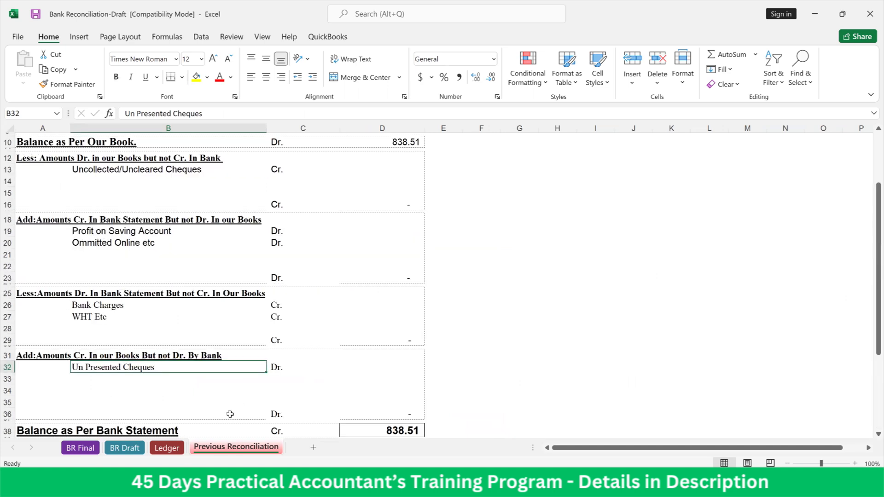
Inspect the formulas of the Balance as Per Our Book and Balance as Per Bank Statement amounts on the Previous Reconciliation sheet
scroll(276, 401, "up", 3)
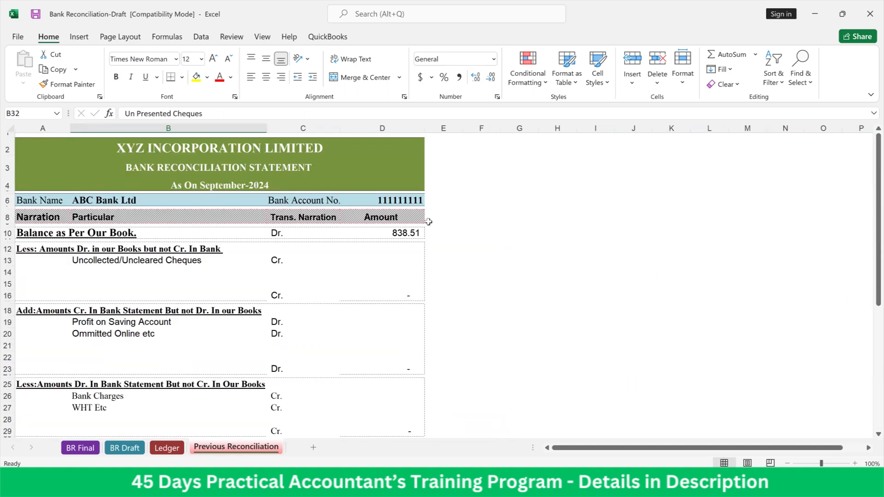
left_click(406, 233)
scroll(382, 272, "down", 6)
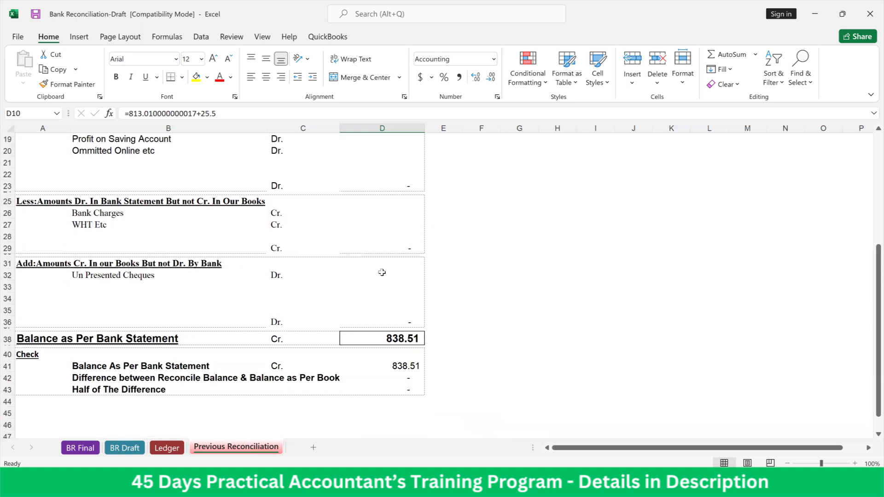
left_click(382, 337)
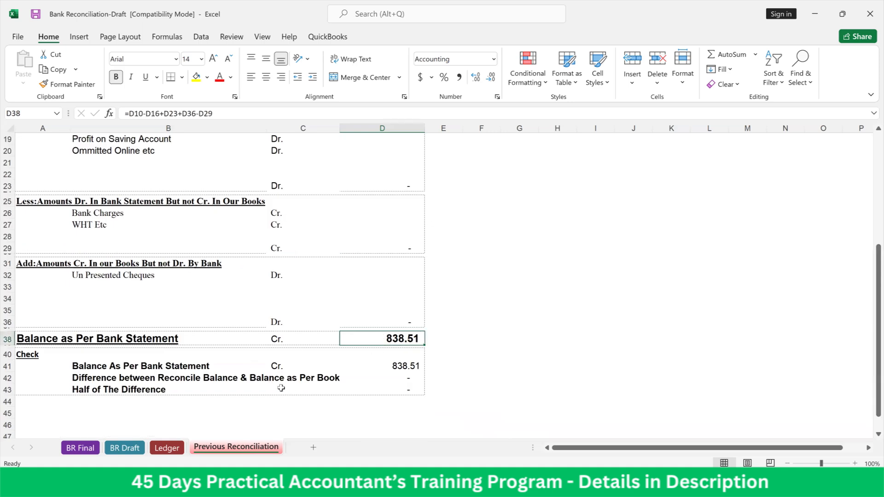
Open the Ledger sheet and examine the Bank Statement, Our Books and Difference columns across the first transaction row
left_click(166, 448)
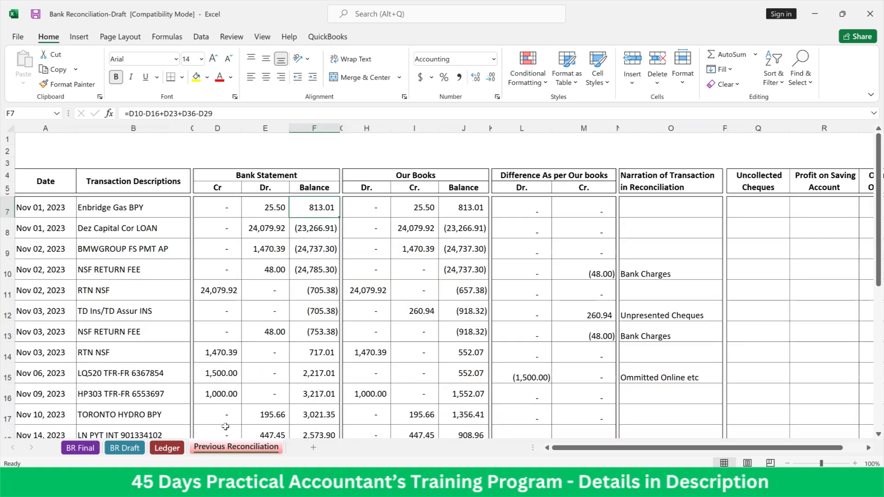
left_click(222, 176)
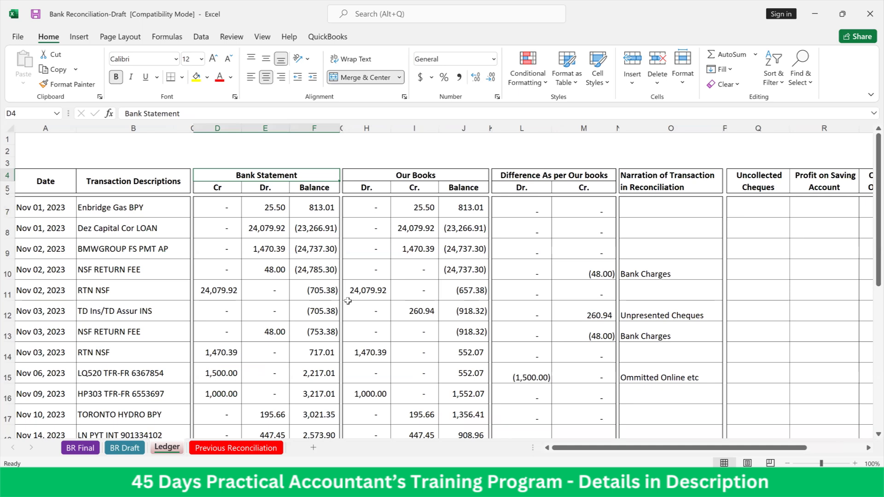
key("Down")
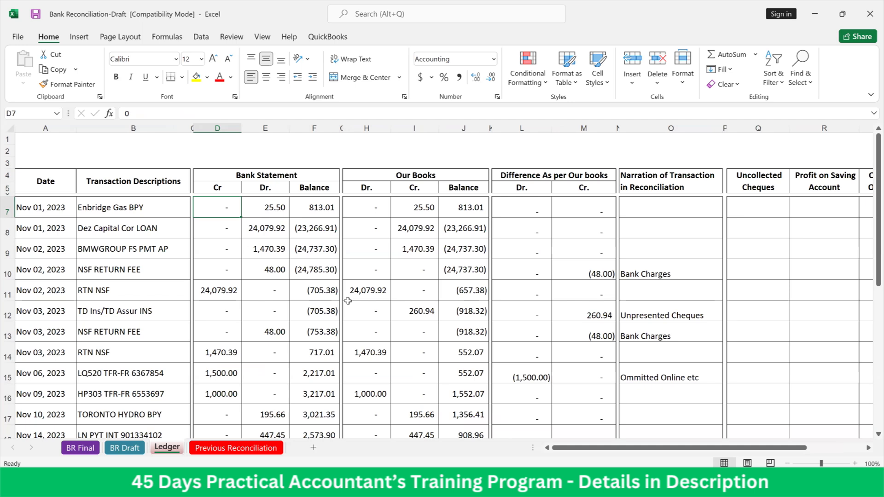
key("Right")
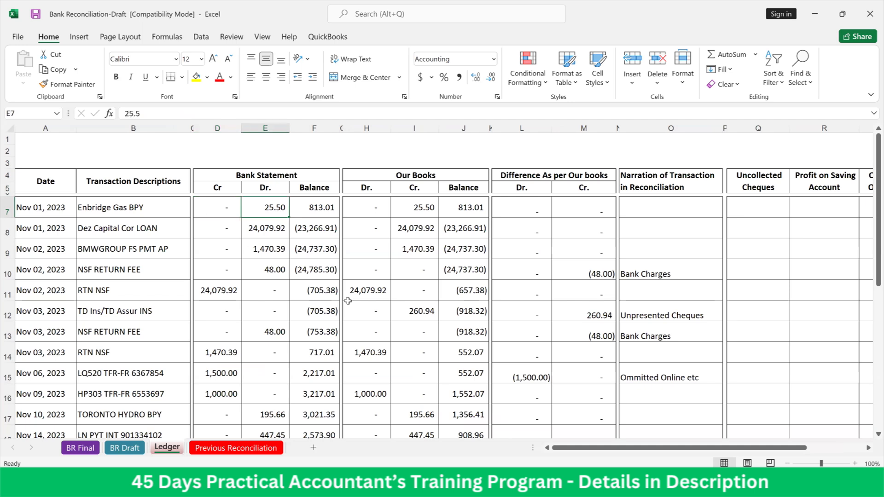
key("Right")
key("Right")
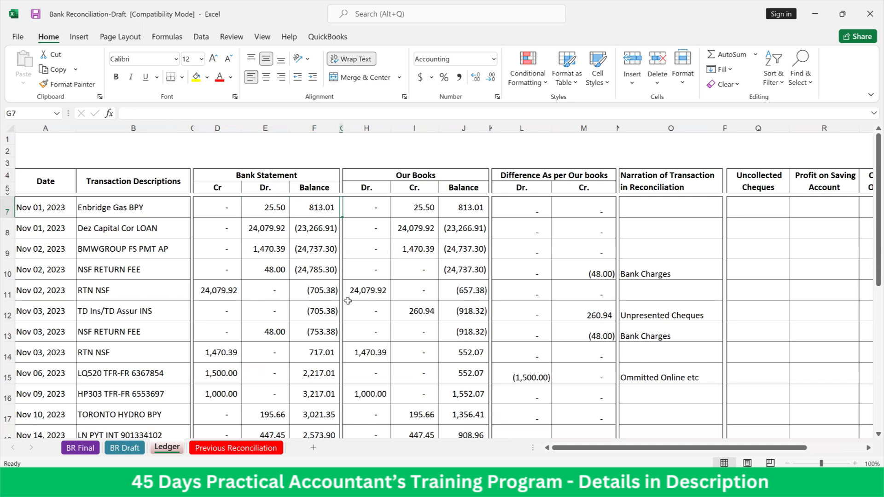
key("Right")
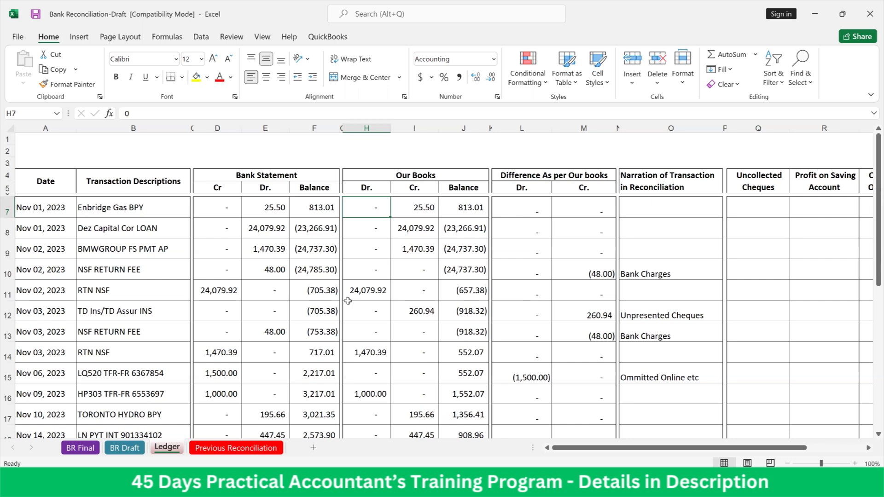
key("Right")
key("Right")
key("Right")
key("Right")
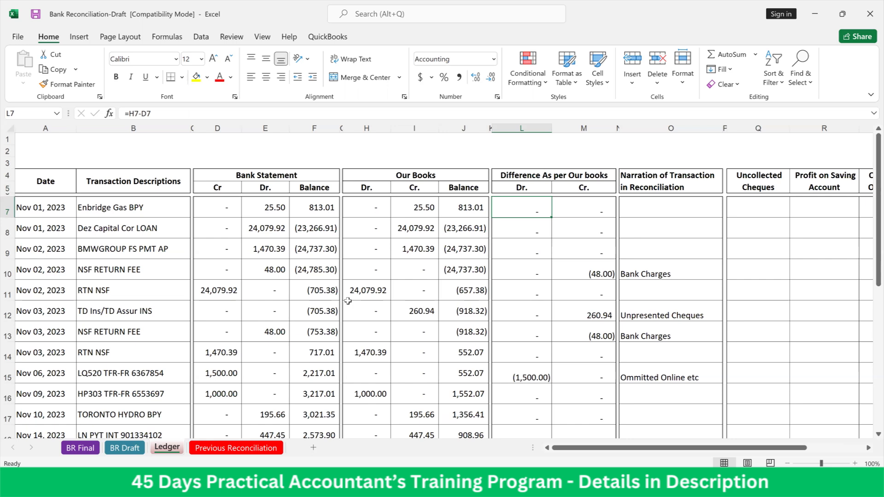
Enter the formula =H7-D7 in cell L7 to get the Dr. difference between Our Books and the Bank Statement
type("=")
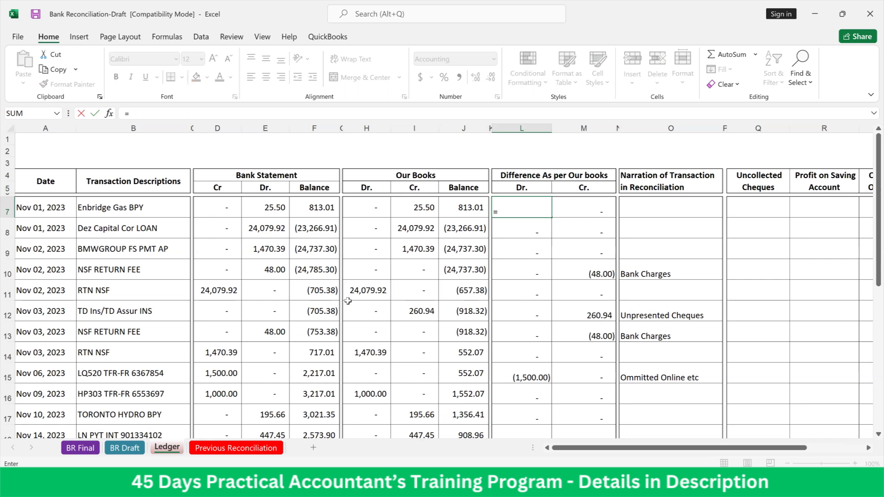
key("Left")
key("Left")
key("Left")
key("Left")
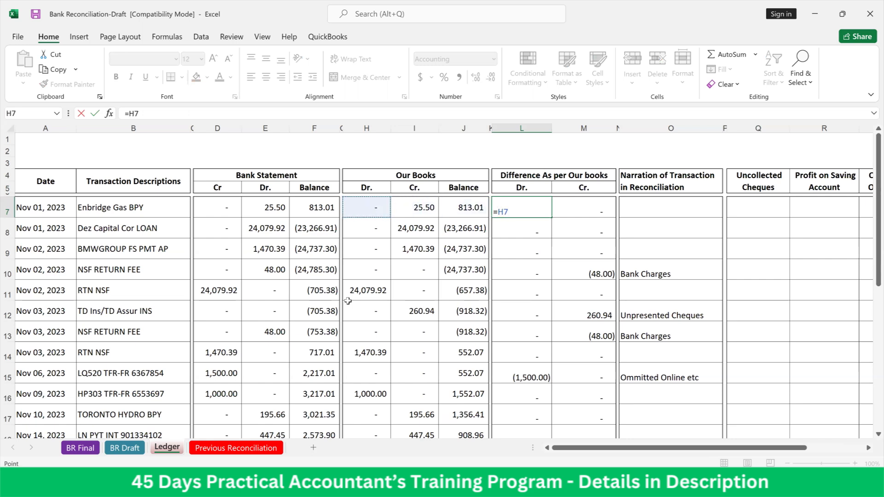
type("-")
key("Left")
key("Left")
key("Left")
key("Left")
key("Left")
key("Left")
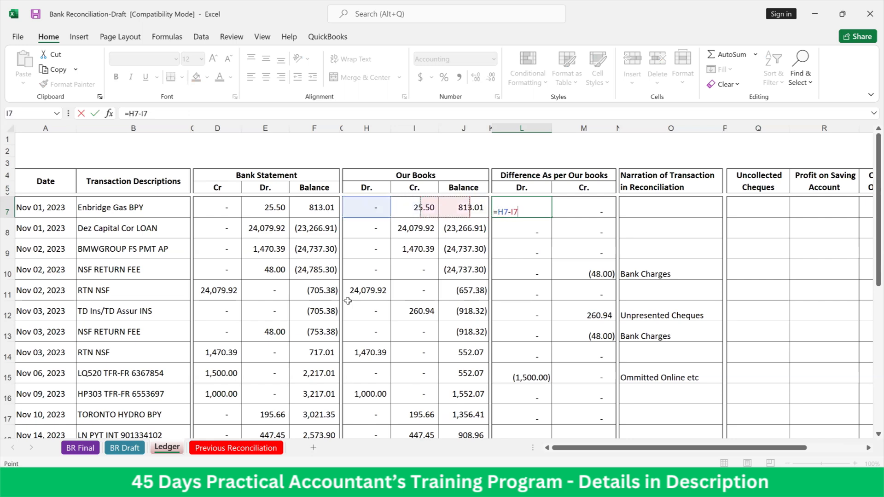
key("Left")
key("Left")
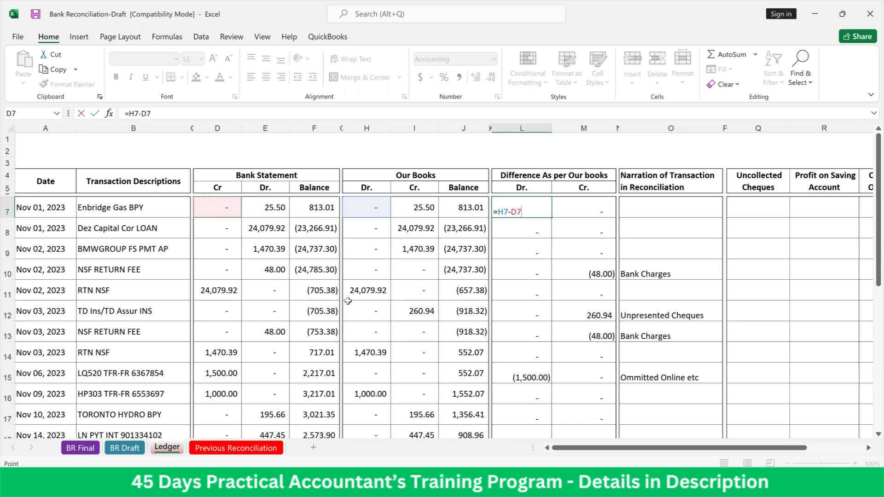
key("Return")
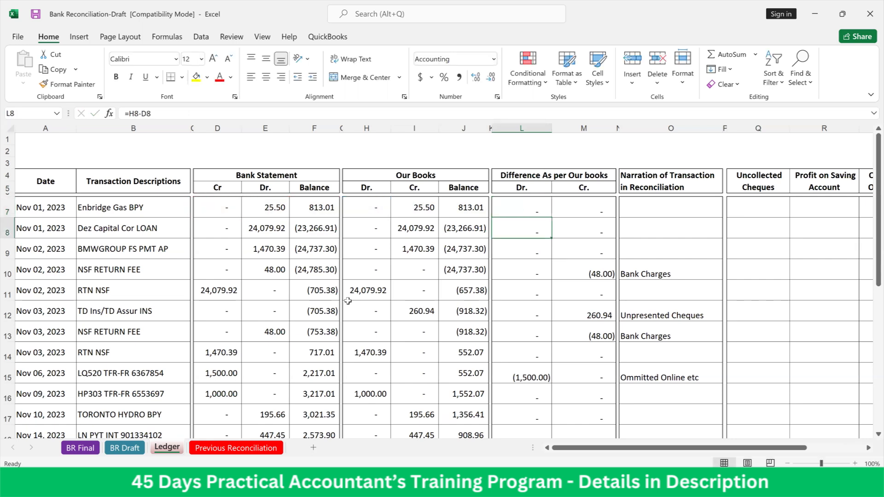
Enter the formula =I7-E7 in cell M7 to get the Cr. difference between Our Books and the Bank Statement
key("Up")
key("Right")
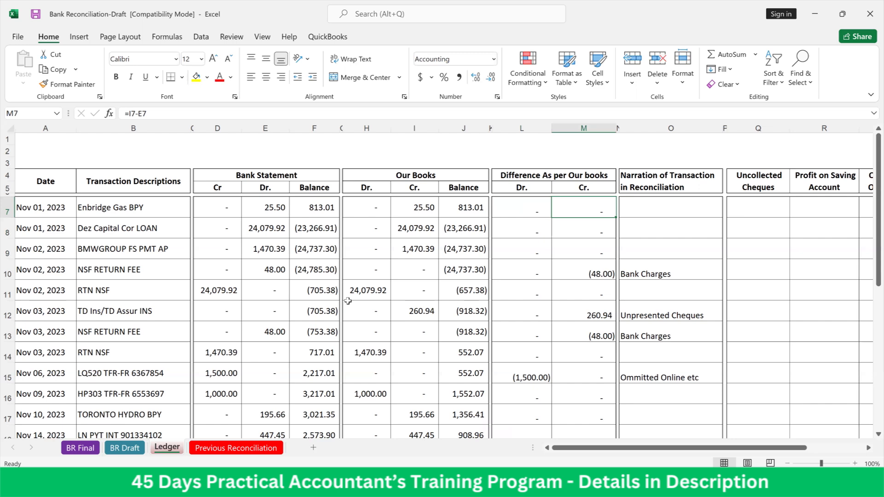
type("=")
key("Left")
key("Left")
key("Left")
key("Left")
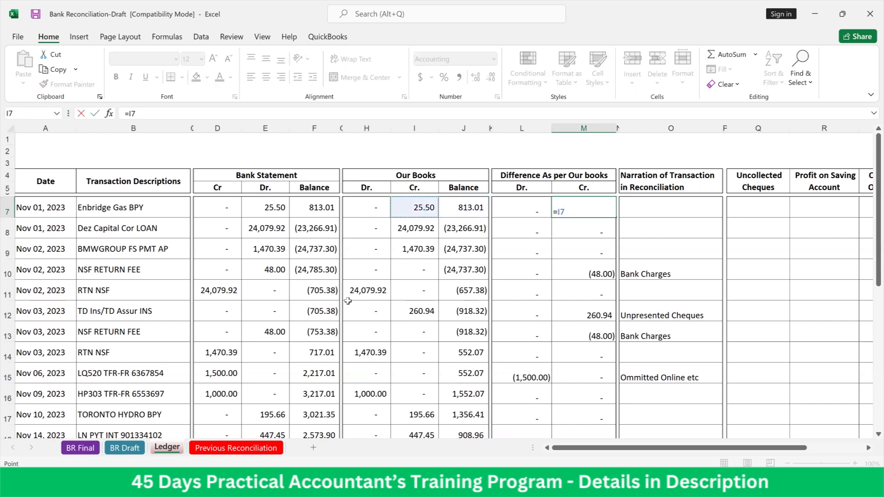
type("-")
key("Left")
key("Left")
key("Left")
key("Left")
key("Left")
key("Left")
key("Left")
key("Left")
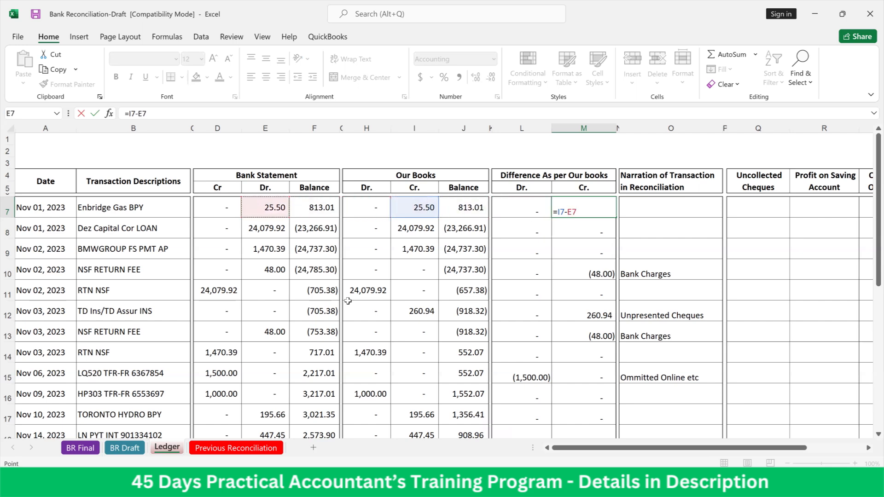
key("ctrl+Return")
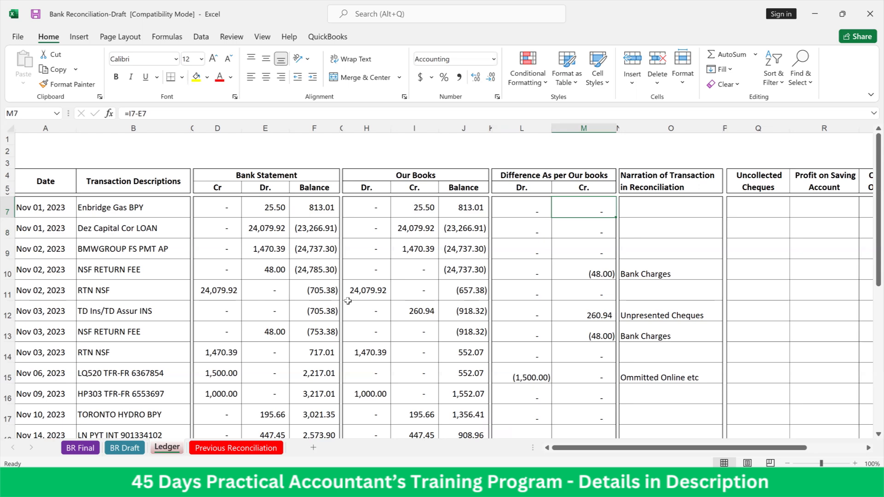
Copy the Dr. and Cr. difference cells of row 7 and paste them as values over L7:M27
key("Left")
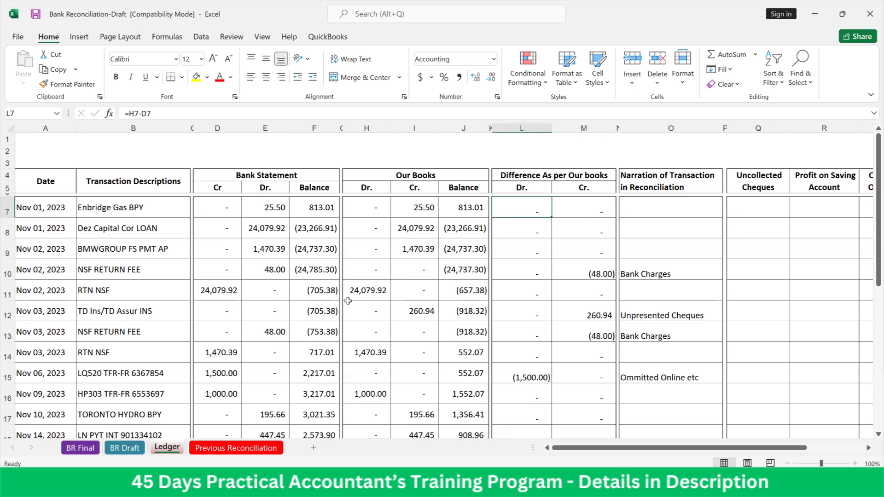
key("shift+Right")
key("ctrl+c")
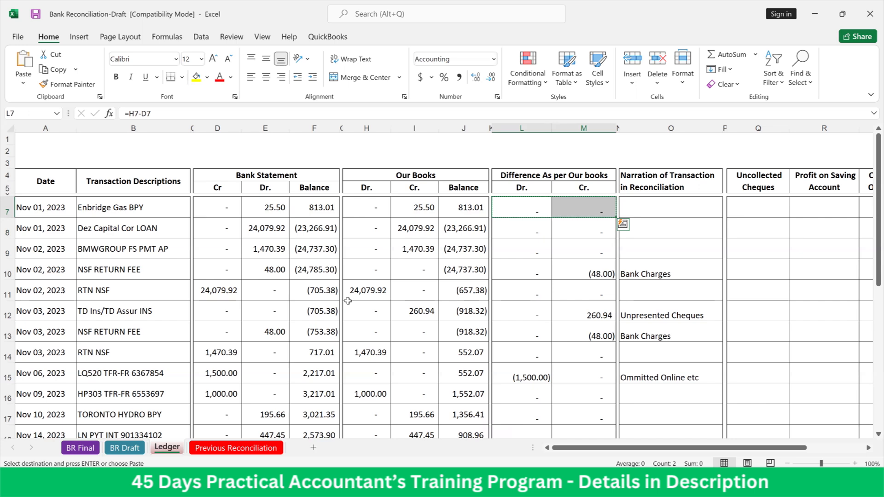
key("shift+Down")
key("shift+Down")
key("shift+Down")
key("shift+Down")
key("shift+Down")
key("shift+Down")
key("shift+Down")
key("shift+Down")
key("shift+Down")
key("shift+Down")
key("shift+Down")
key("shift+Down")
key("shift+Down")
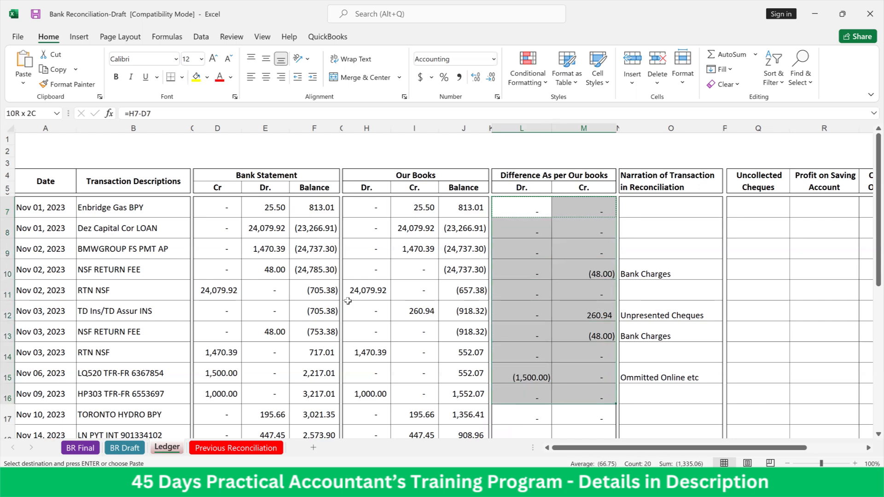
key("shift+Down")
key("shift+Down")
key("shift+Down")
key("shift+Down")
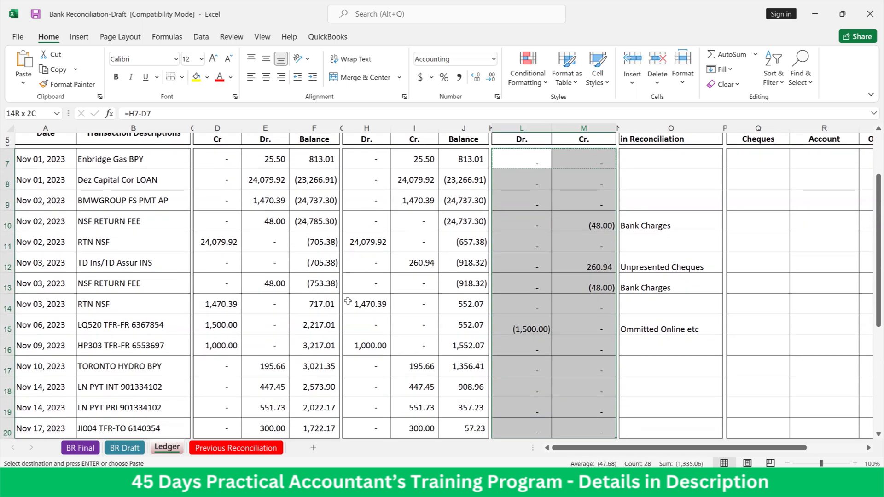
key("shift+Down")
key("shift+Down")
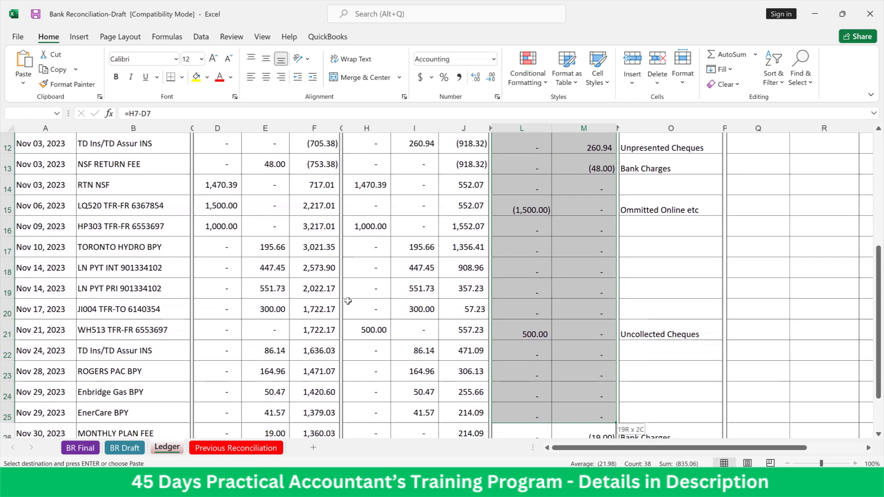
key("shift+Down")
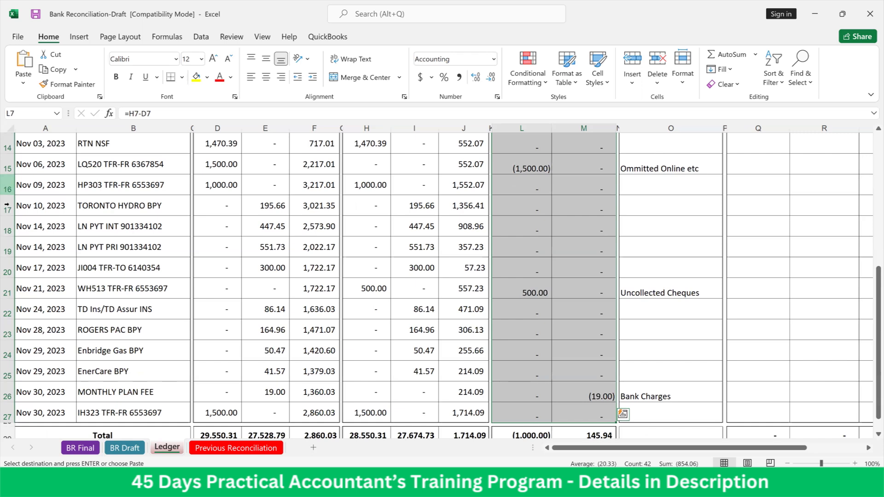
right_click(541, 257)
left_click(587, 216)
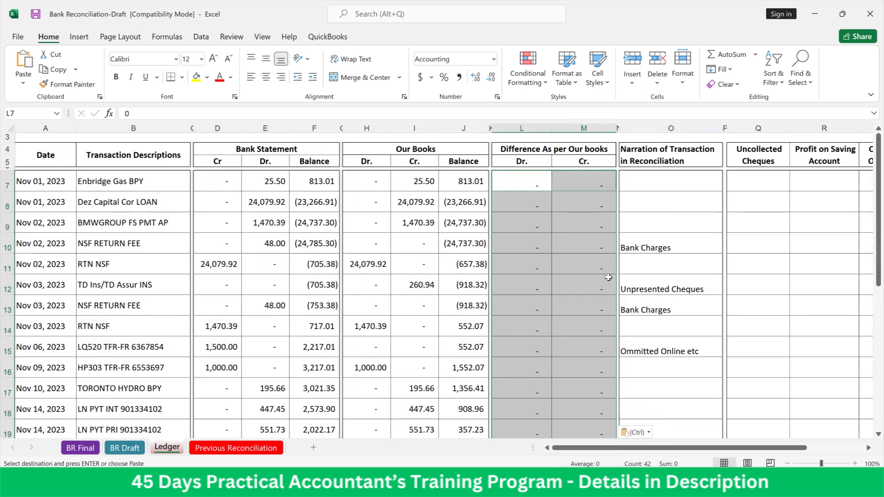
Check the pasted Dr. and Cr. difference columns down to the Total row, and inspect the content of cell L7
scroll(604, 279, "down", 3)
scroll(586, 300, "down", 5)
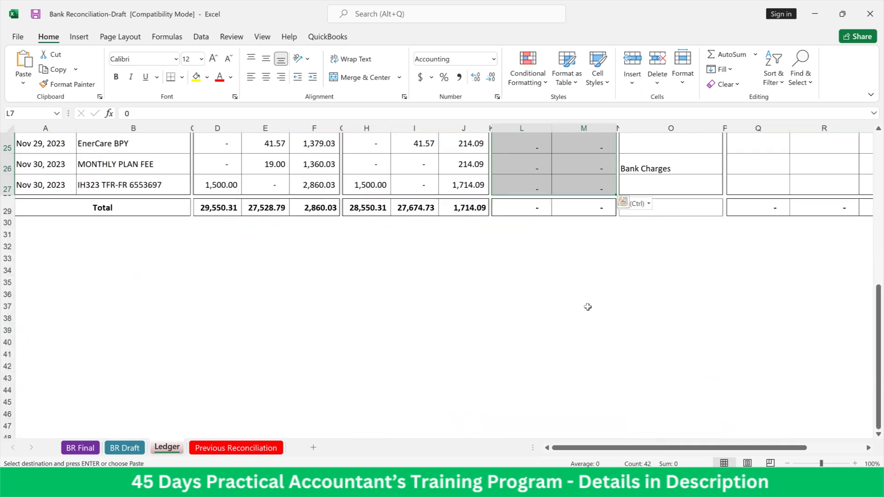
scroll(591, 315, "up", 6)
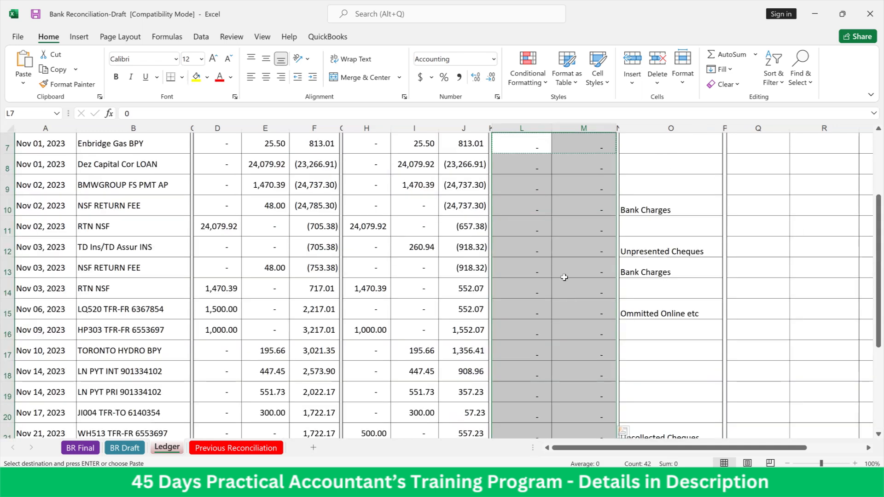
right_click(564, 277)
key("Escape")
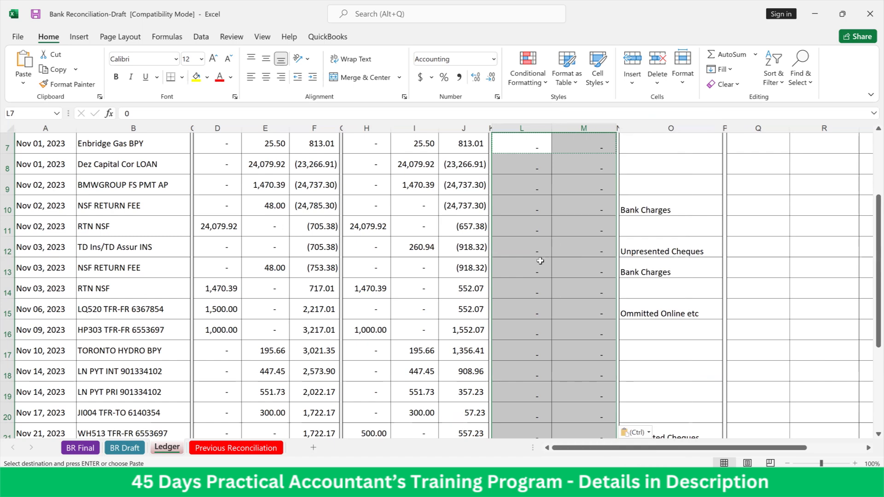
left_click(540, 261)
scroll(534, 221, "up", 1)
left_click(531, 205)
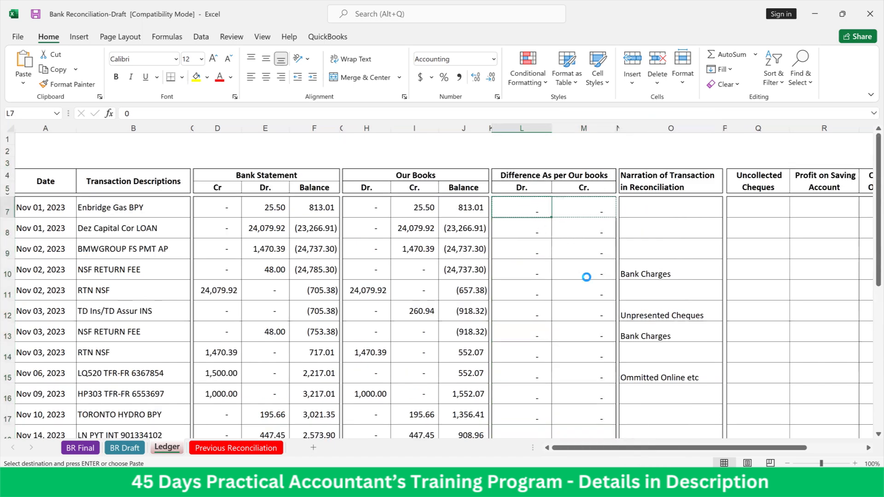
Undo the values-only paste and paste the copied row 7 difference cells as formulas over L7:M27
key("ctrl+z")
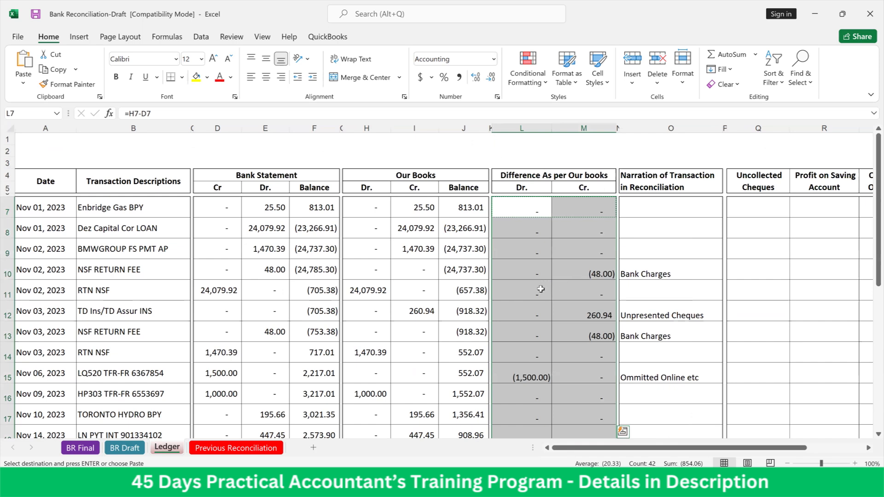
right_click(541, 289)
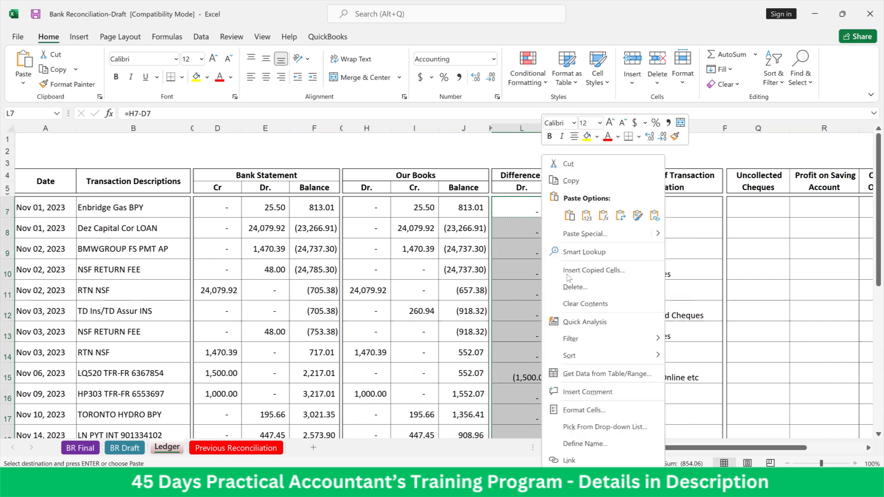
left_click(603, 215)
scroll(604, 217, "down", 4)
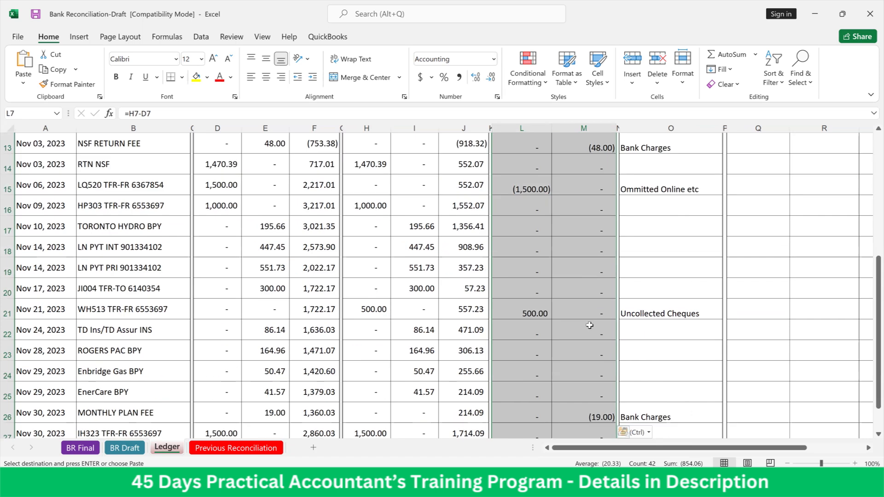
scroll(589, 326, "up", 4)
Examine the Cr. difference formula in M7 and the reconciliation narrations in column O down to row 12
left_click(631, 253)
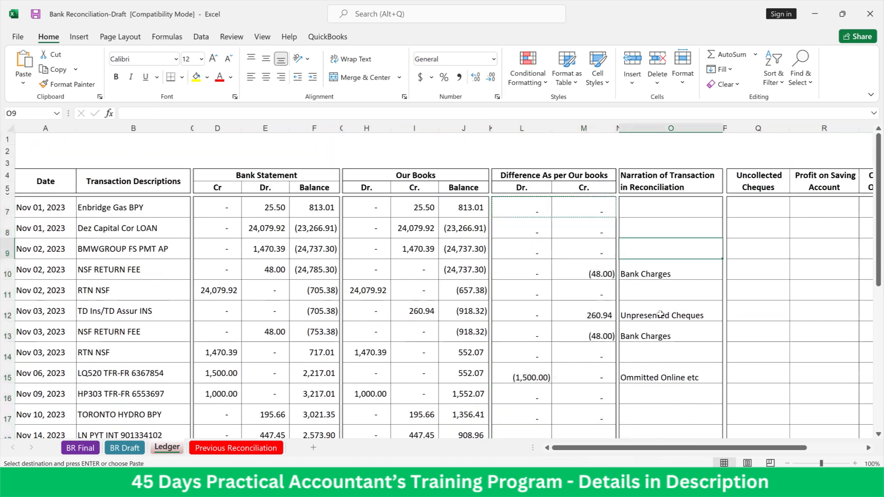
key("Up")
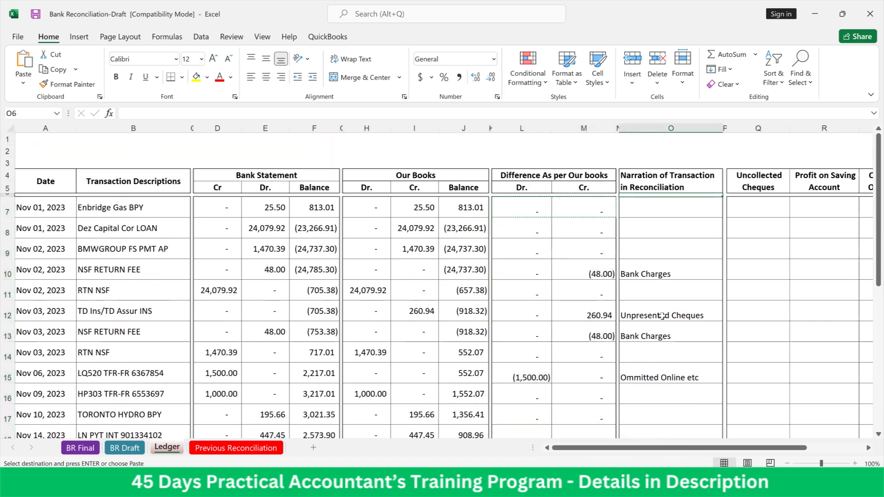
key("Left")
key("Left")
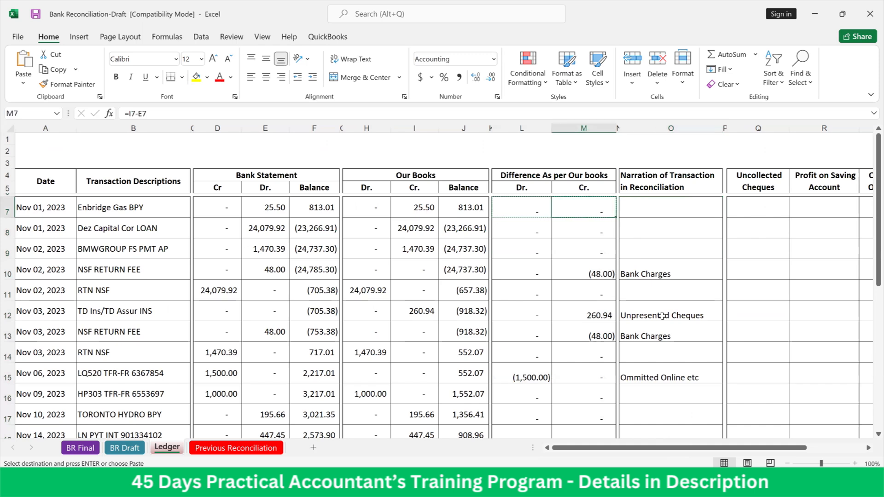
key("Right")
key("Right")
key("Down")
key("Down")
key("Down")
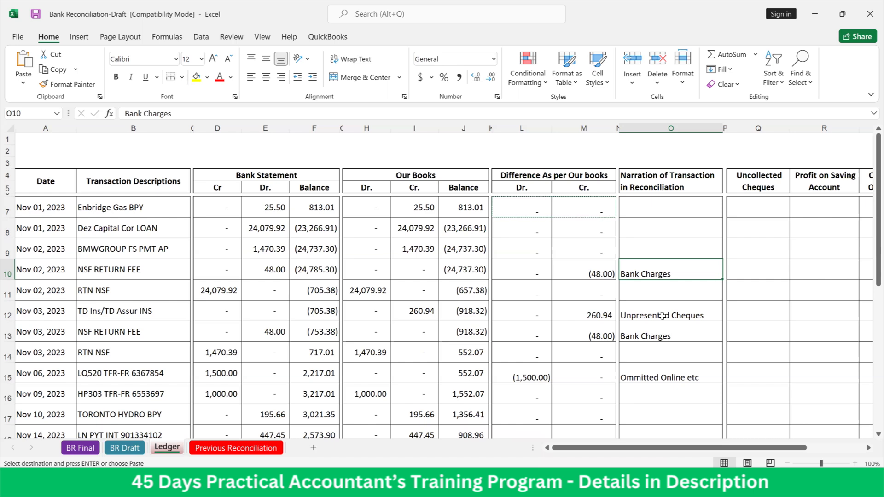
key("Down")
key("Down")
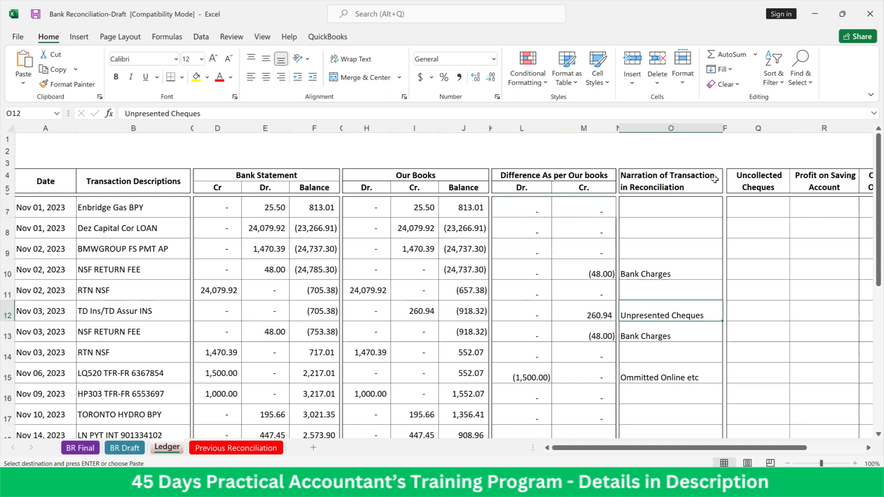
Compare the Dr. and Cr. differences of row 12 with its narration, and examine the narration in row 13
key("Left")
key("Left")
key("Left")
key("Left")
key("Left")
key("Left")
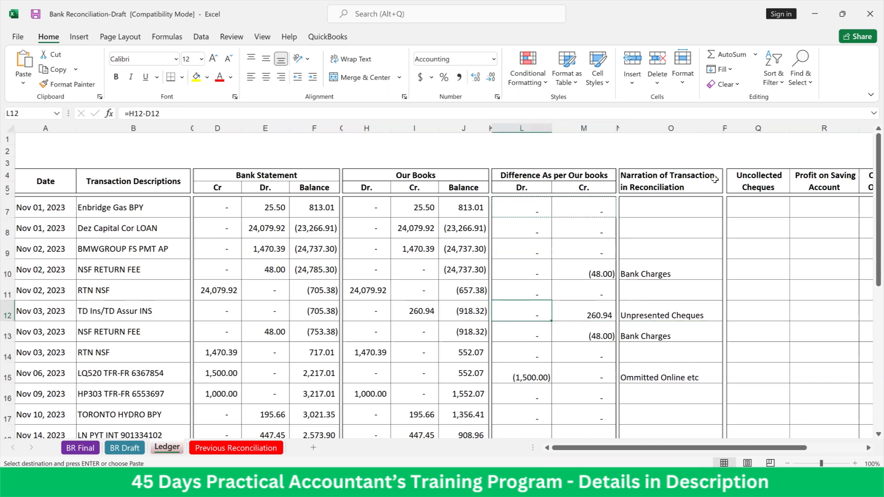
key("Right")
key("Right")
key("Right")
key("Right")
key("Right")
key("Right")
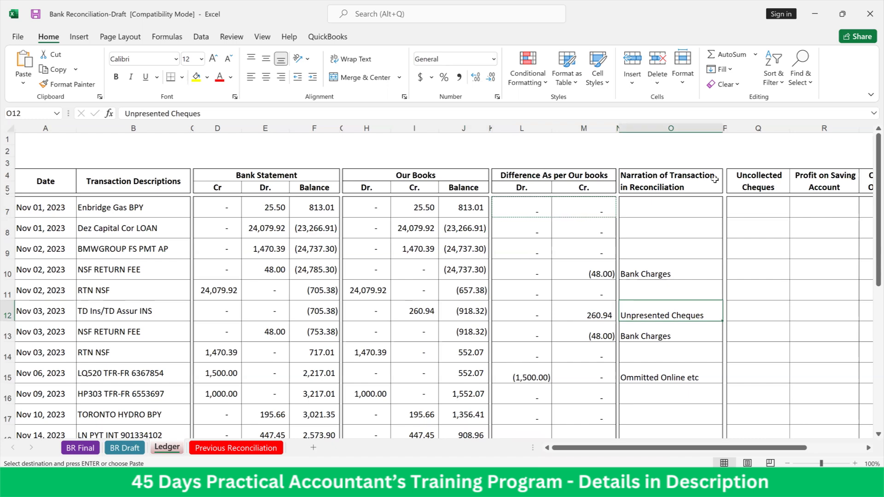
key("Down")
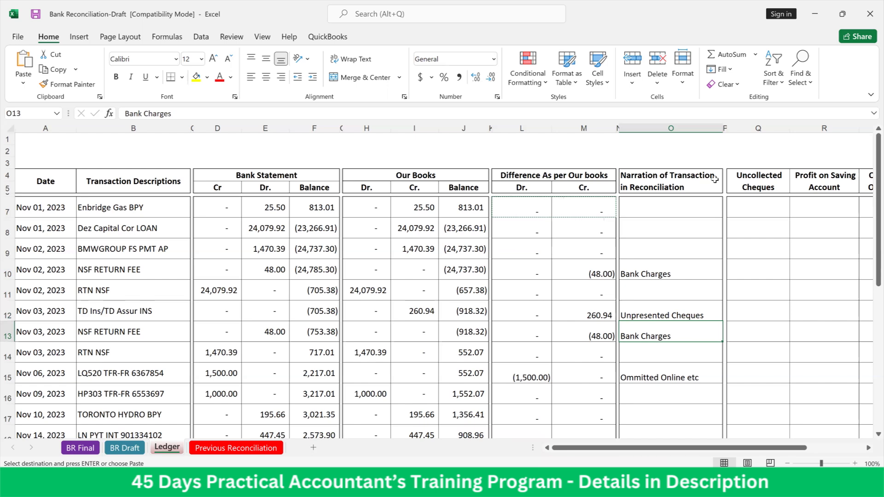
Examine the narration of the Nov 06 transaction in row 15 against its difference, Our Books and Bank Statement amounts
key("Down")
key("Down")
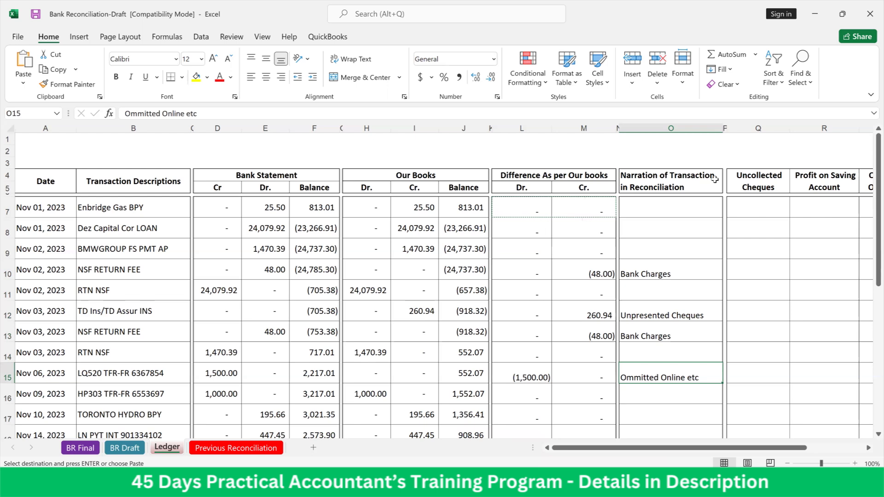
key("Left")
key("Left")
key("Left")
key("Left")
key("Left")
key("Left")
key("Left")
key("Left")
key("Left")
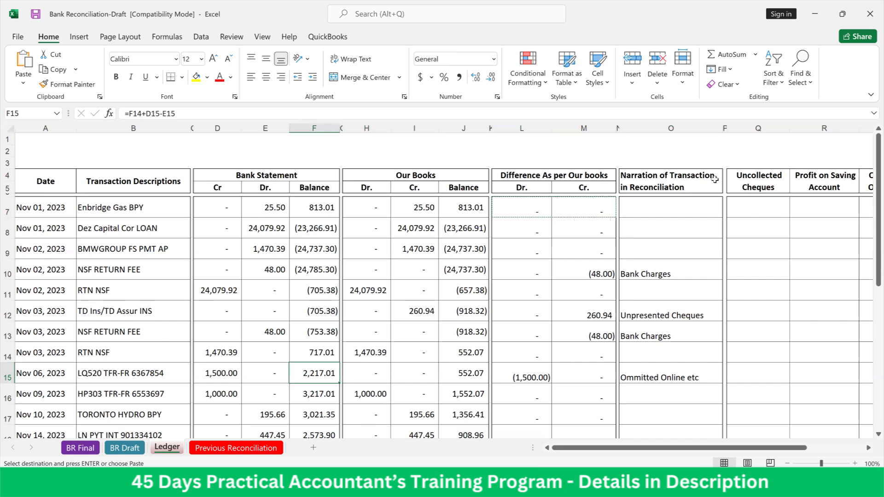
key("Right")
key("Right")
key("Right")
key("Right")
key("Right")
key("Right")
key("Right")
key("Right")
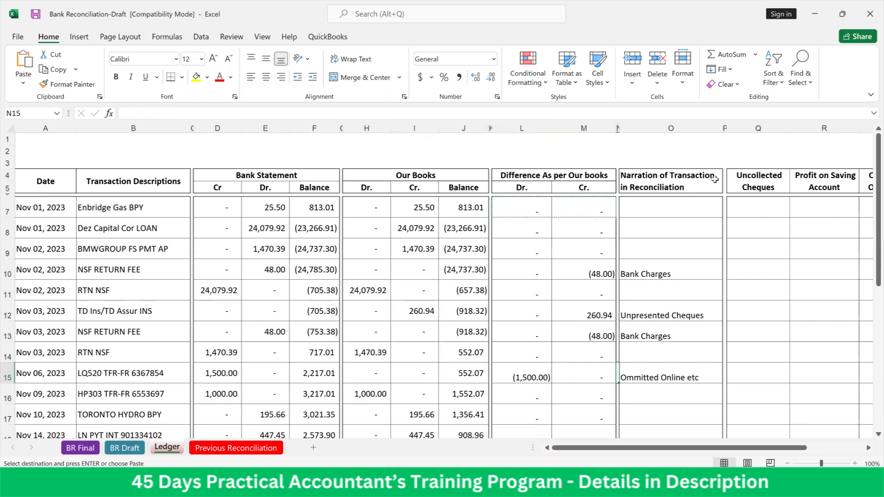
key("Right")
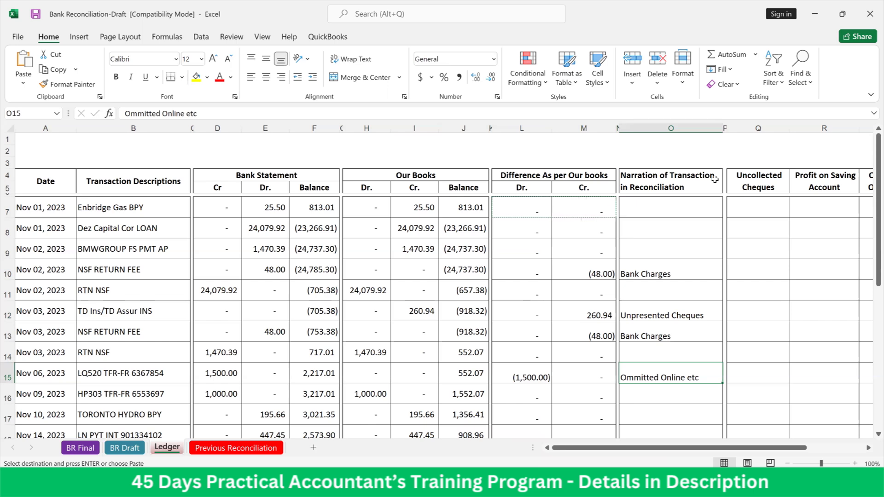
key("Down")
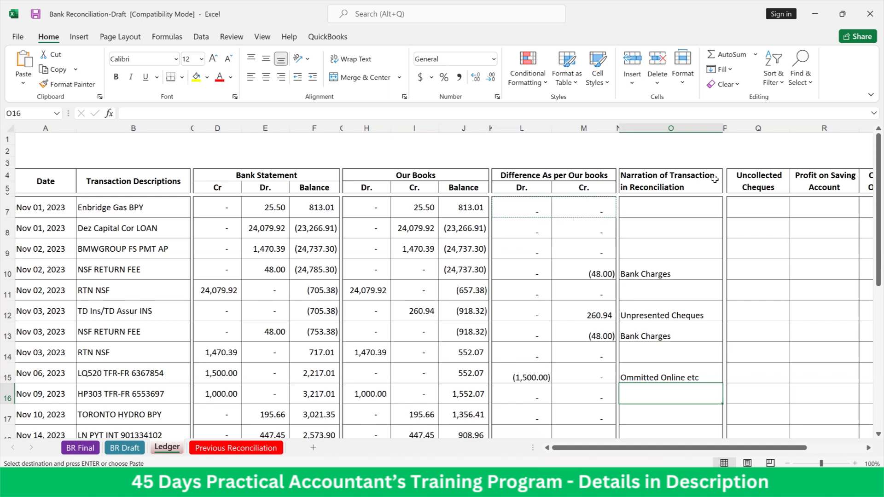
key("Up")
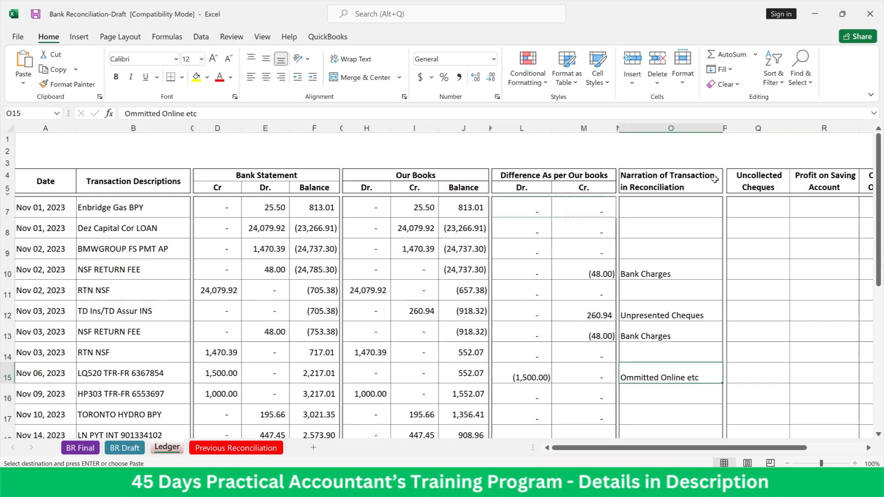
Examine the Nov 21 transaction's narration in O21 and its difference cells
key("Down")
key("Down")
key("Down")
key("Down")
key("Down")
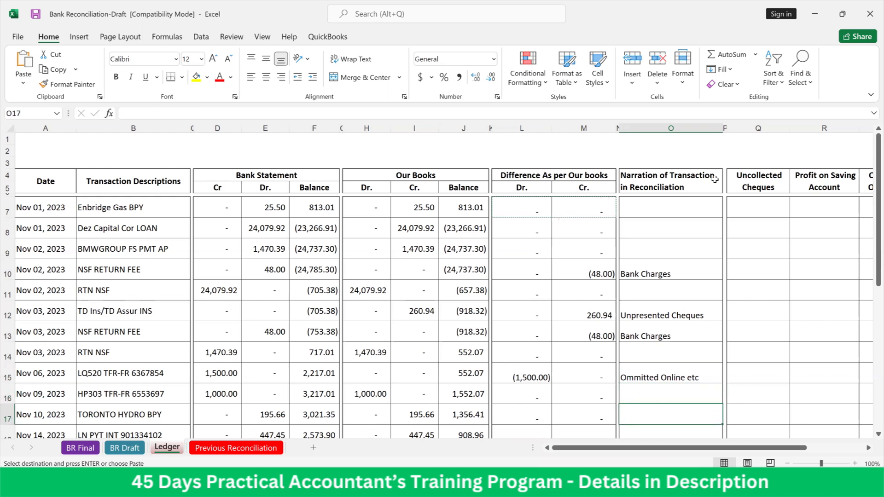
key("Down")
scroll(715, 180, "down", 2)
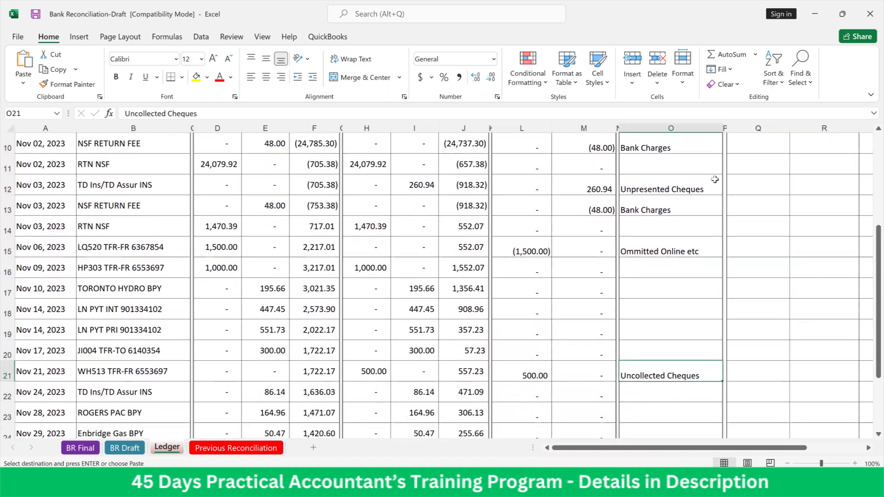
key("Left")
key("Left")
key("Left")
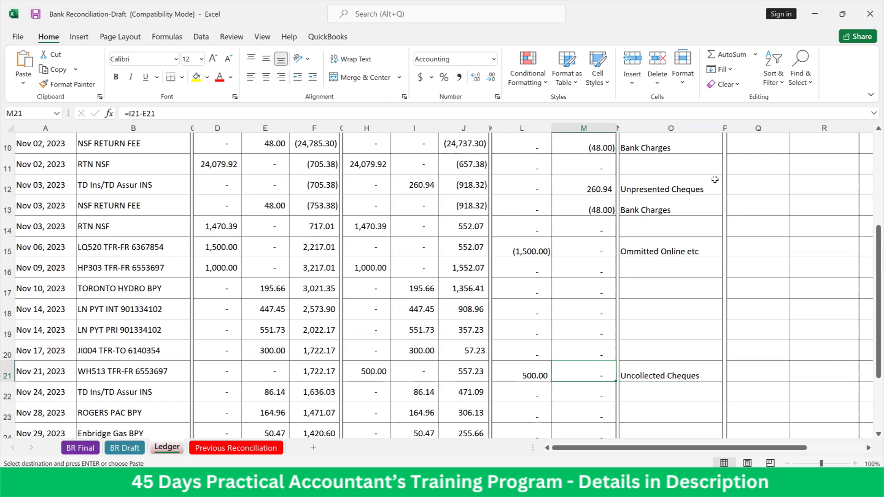
Review the Dr. difference formulas in column L between rows 14 and 21
key("Up")
key("Up")
key("Up")
key("Up")
key("Up")
key("Up")
key("Up")
key("Up")
key("Up")
key("Up")
key("Up")
key("Up")
key("Up")
key("Up")
key("Up")
key("Up")
key("Up")
key("Up")
key("Up")
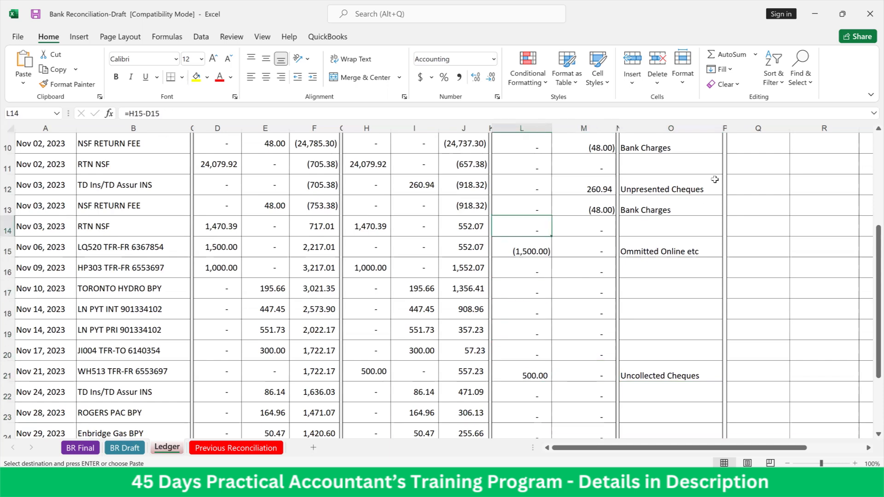
key("Down")
key("Down")
key("Down")
key("Down")
key("Down")
key("Down")
key("Down")
key("Down")
key("Down")
key("Down")
key("Down")
key("Down")
key("Down")
key("Down")
key("Down")
key("Down")
key("Down")
key("Down")
key("Down")
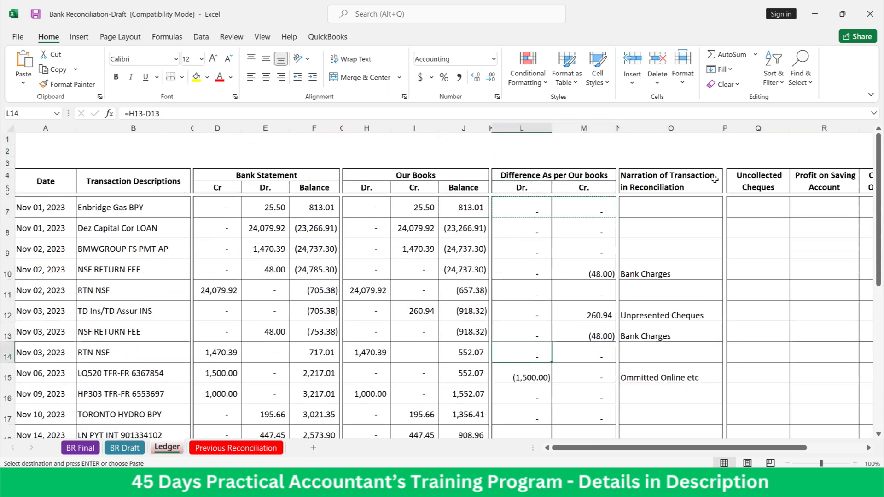
key("Up")
key("Up")
key("Down")
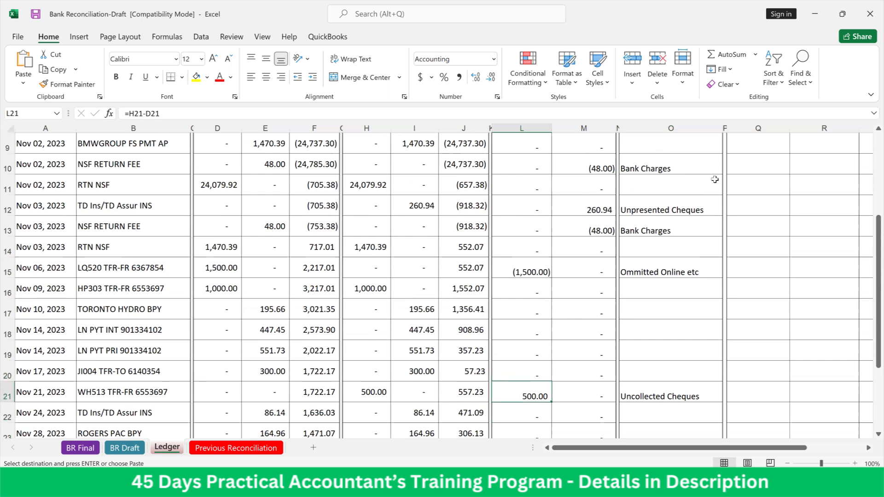
Compare the Dr. difference in L21 with the narration in O21
key("Up")
key("Up")
key("Up")
key("Up")
key("Up")
key("Up")
key("Down")
key("Down")
key("Down")
key("Down")
key("Down")
key("Down")
key("Right")
key("Right")
key("Right")
key("Left")
key("Left")
key("Left")
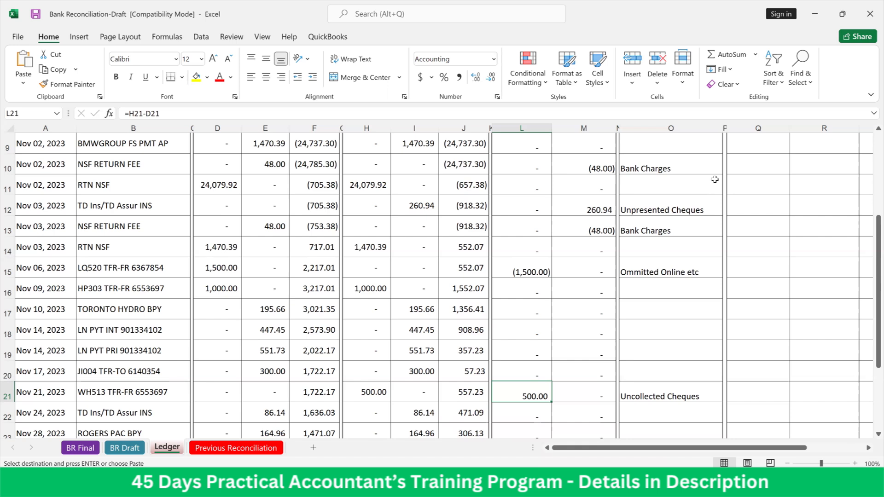
key("Right")
key("Right")
key("Right")
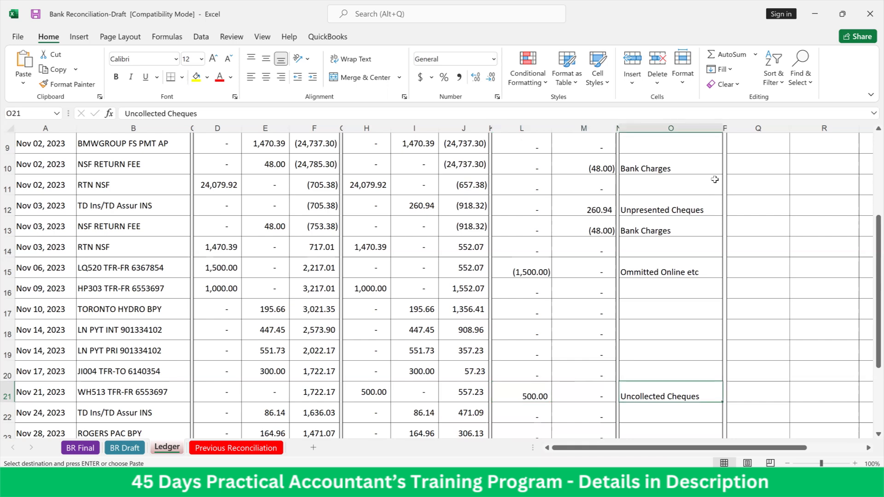
Examine the Nov 30 MONTHLY PLAN FEE narration in O26 and the Cr. difference formula in M26
key("Down")
key("Down")
key("Down")
key("Down")
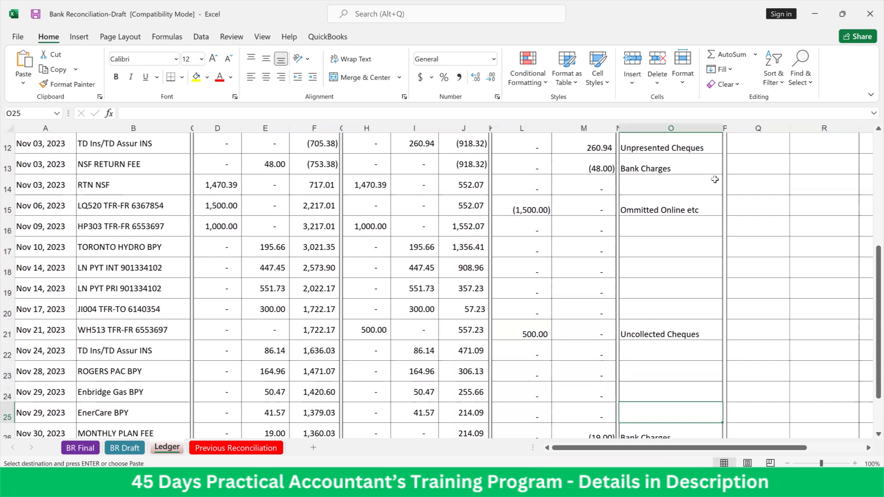
key("Down")
key("Down")
key("Down")
key("Down")
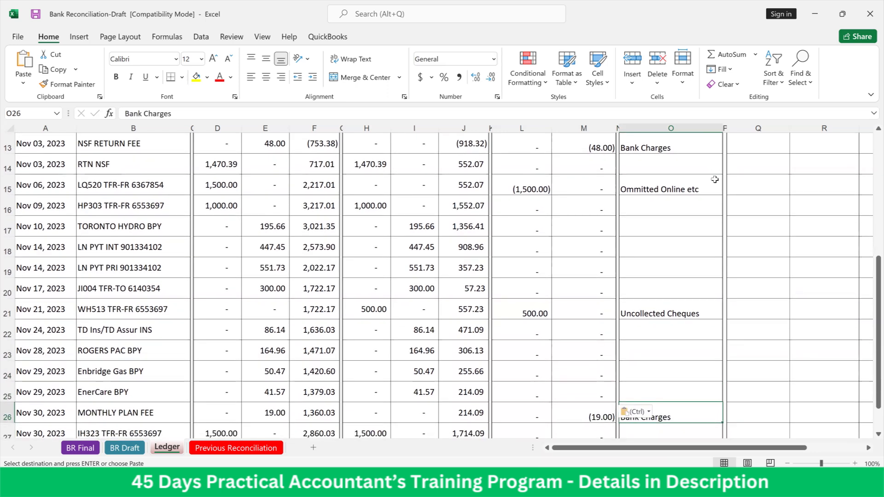
key("Up")
key("Up")
key("Up")
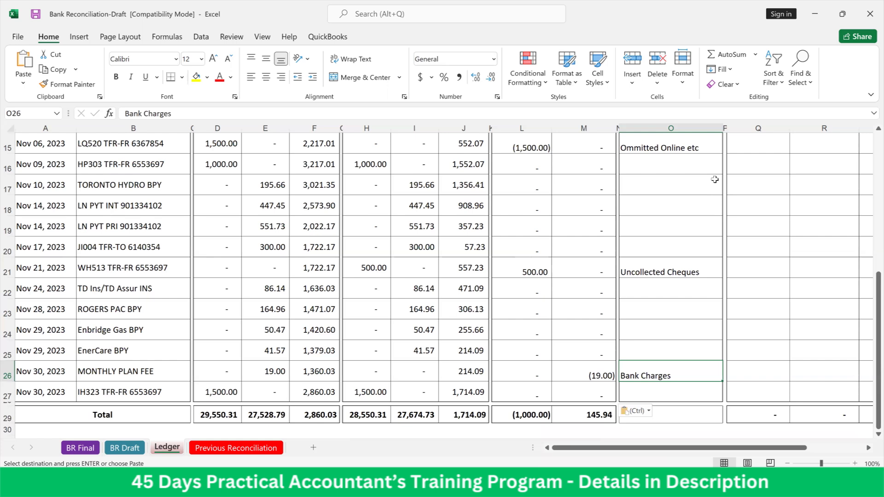
key("Left")
key("Left")
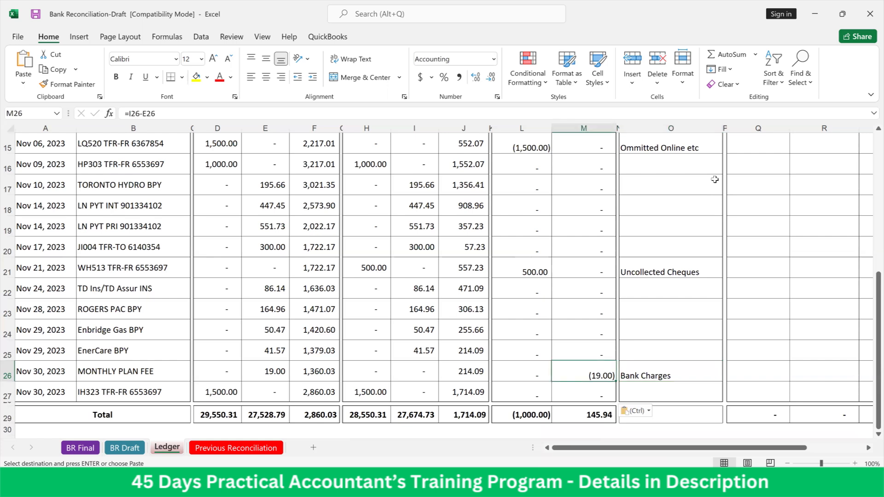
key("Down")
key("Right")
key("Up")
key("Right")
key("Up")
Start an IF formula in Q7 testing whether the narration in O7 equals the Uncollected Cheques header in Q4
key("ctrl+Up")
key("ctrl+Up")
key("ctrl+Up")
key("ctrl+Up")
key("ctrl+Up")
key("ctrl+Up")
key("ctrl+Up")
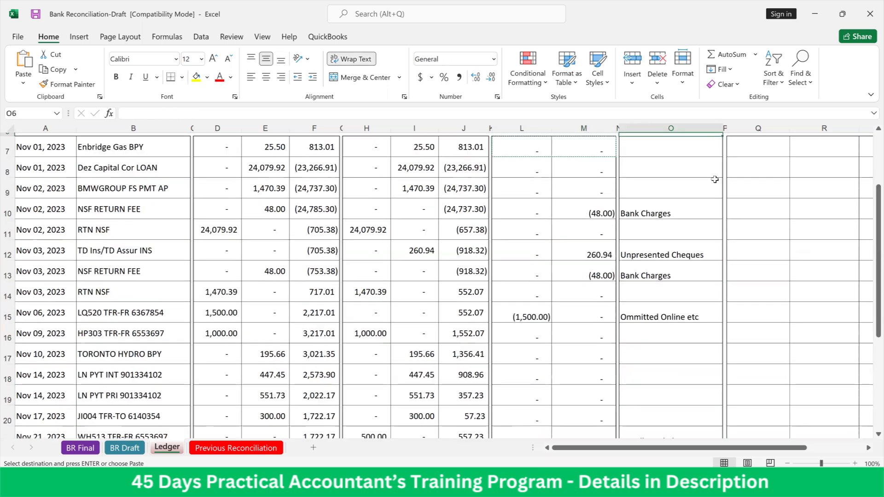
key("Down")
key("Down")
key("Down")
key("Down")
key("Right")
key("Right")
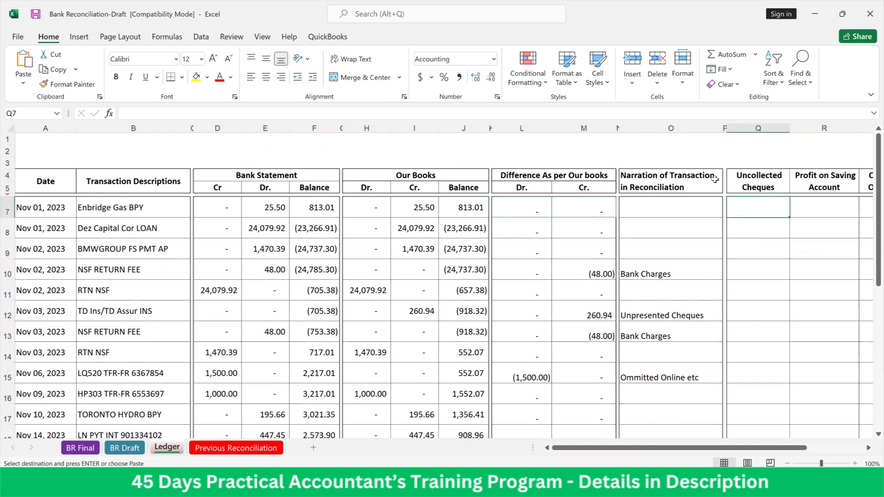
type("=if")
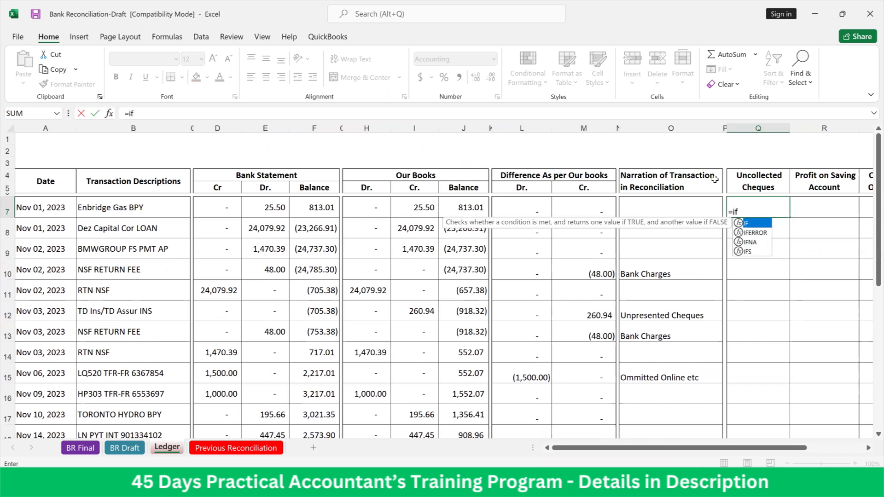
type("(")
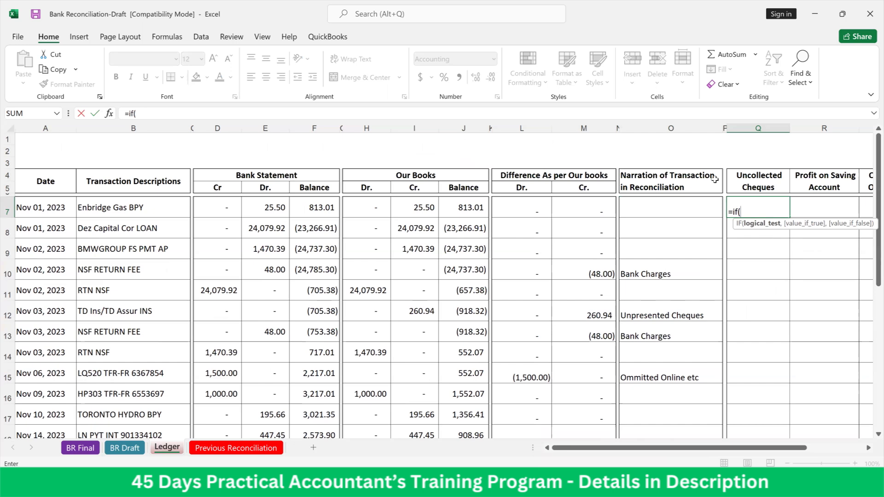
key("Left")
key("Left")
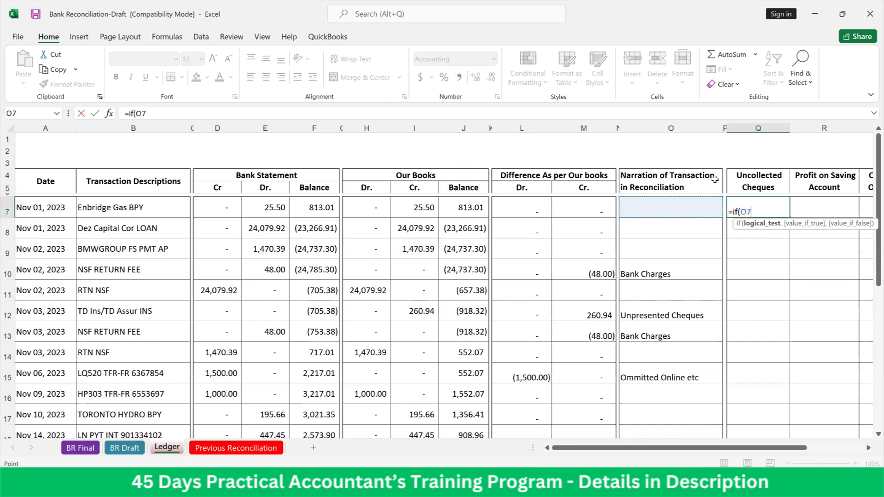
type("=")
key("Up")
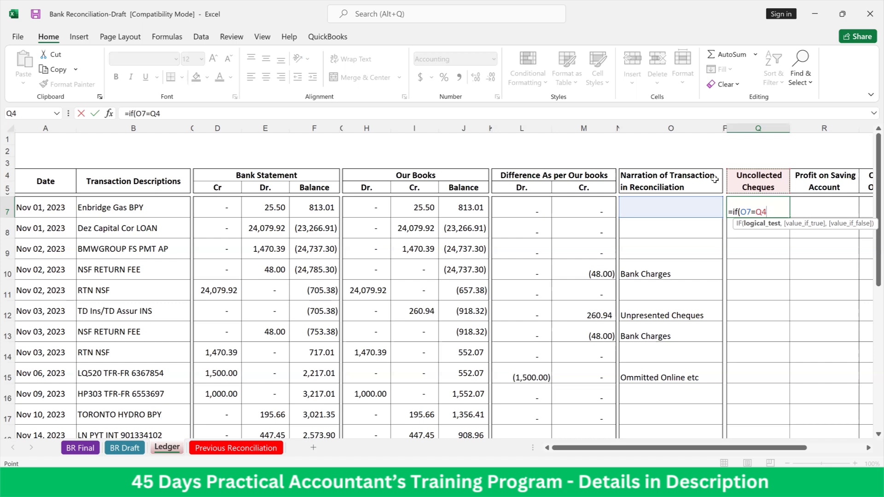
type(",")
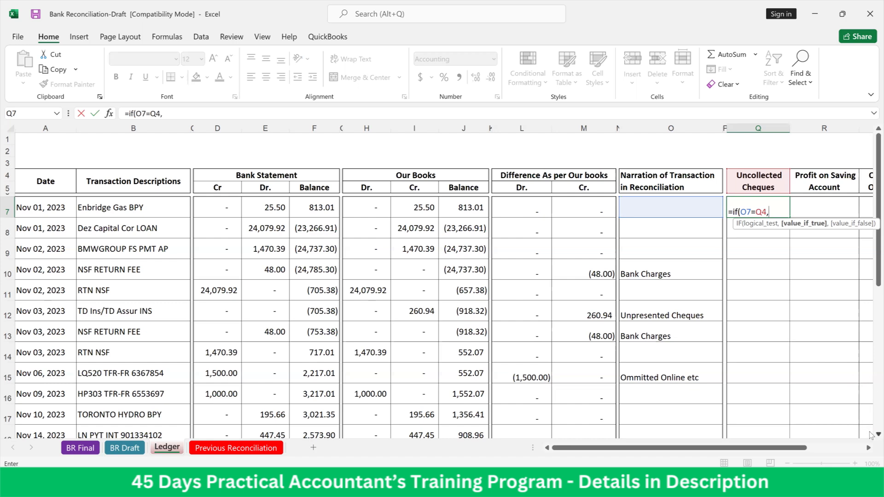
Complete Q7's IF formula to return the Dr. difference in L7 when true and 0 otherwise
scroll(872, 435, "down", 2)
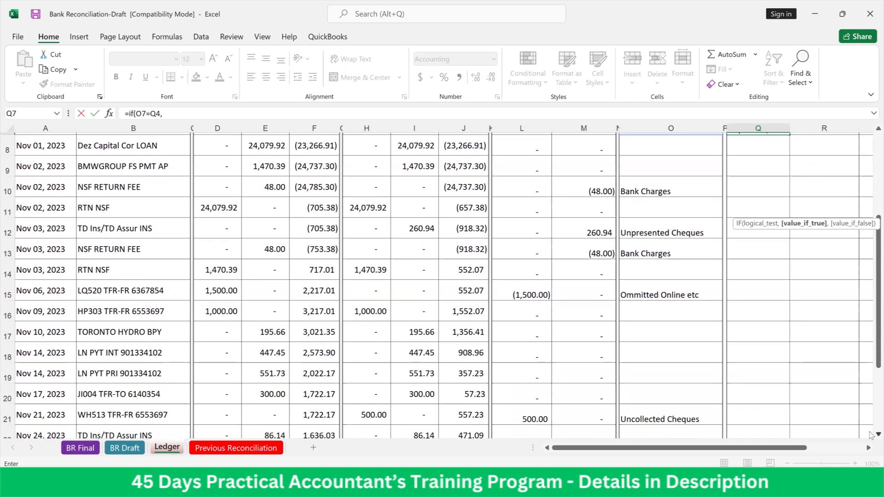
scroll(872, 435, "down", 1)
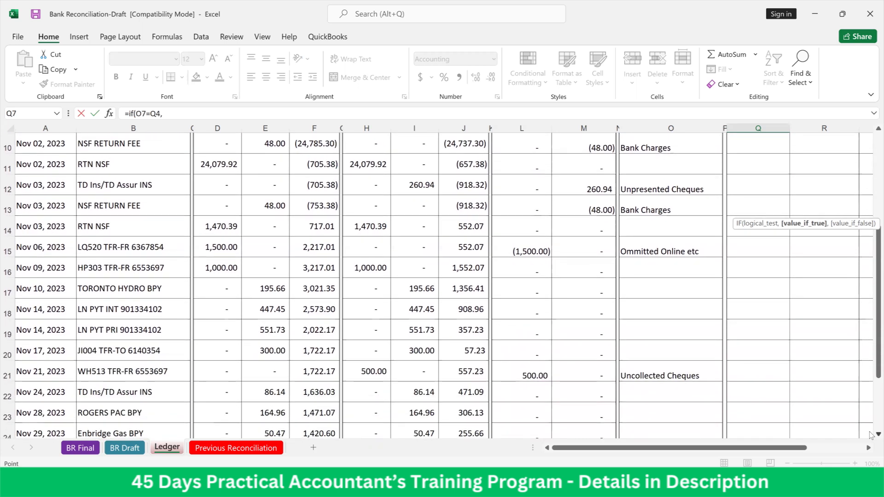
key("Left")
key("Left")
key("Up")
key("Up")
key("Left")
key("Left")
key("Left")
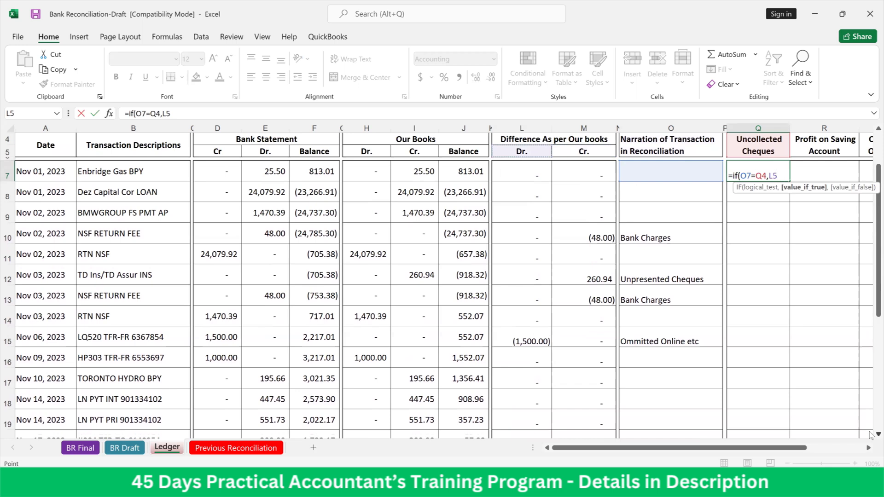
key("Down")
type(",0")
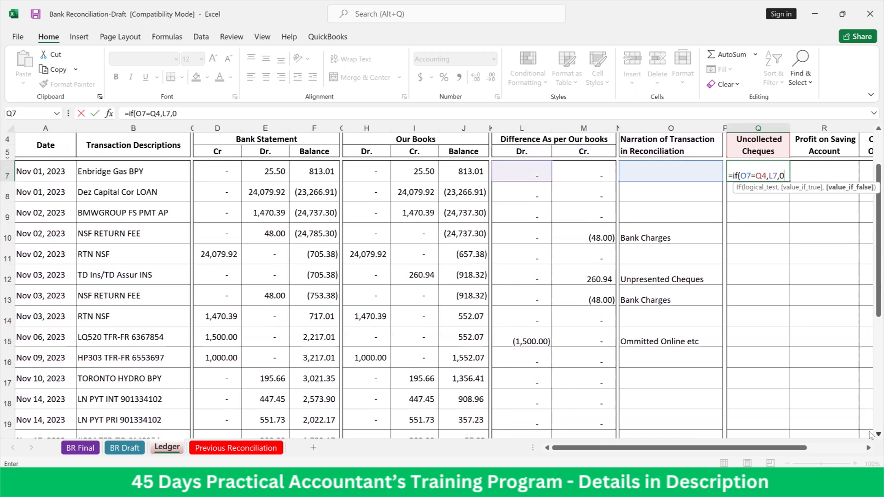
type(")")
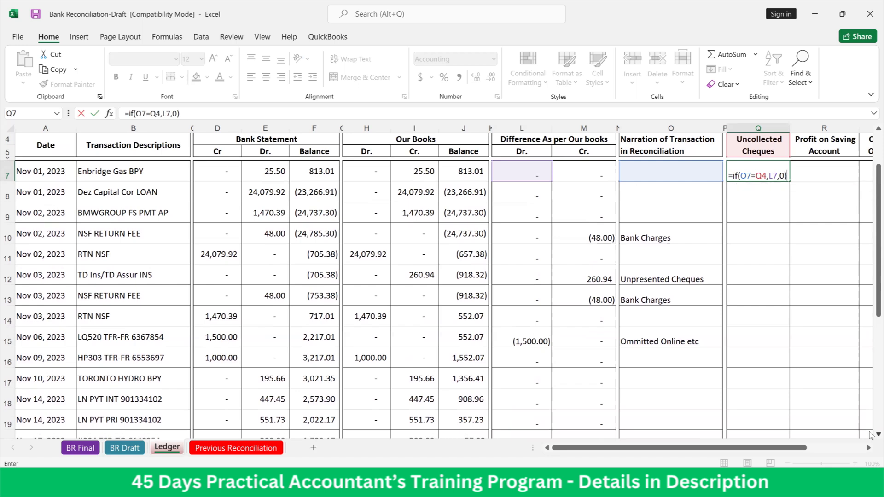
key("Return")
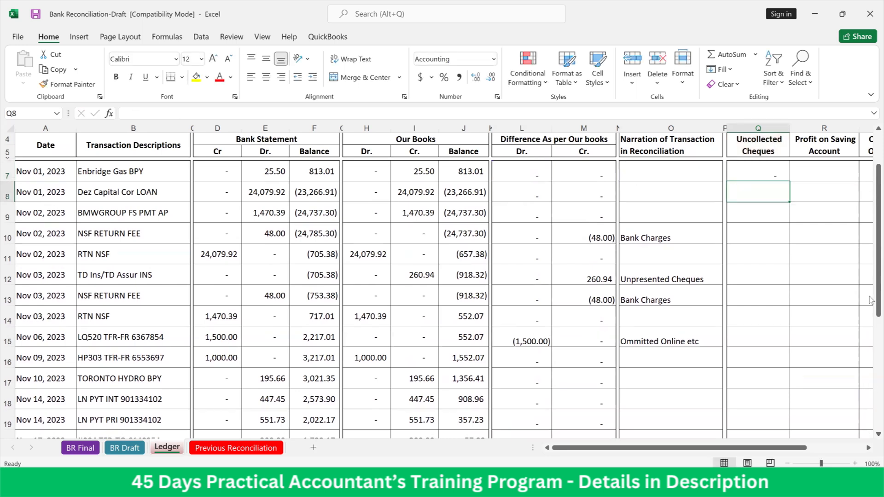
Make the Q4 header reference in Q7's formula absolute as $Q$4
left_click(775, 173)
double_click(775, 173)
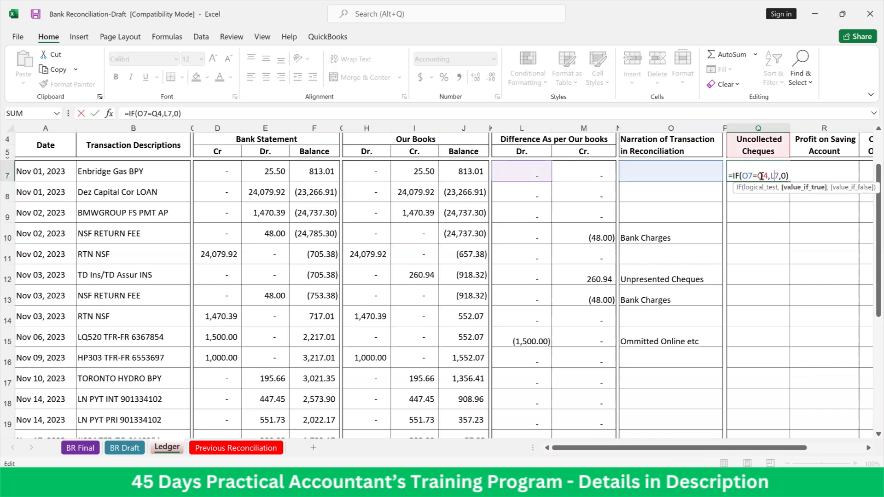
left_click(760, 176)
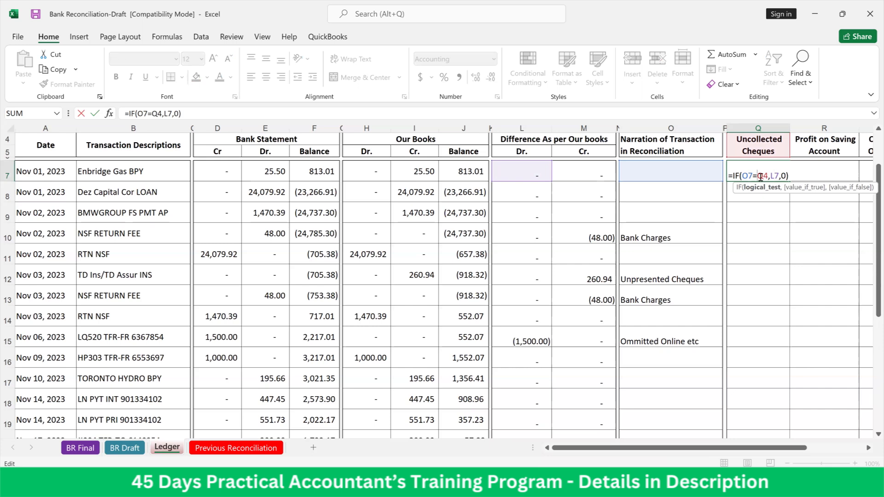
key("F4")
key("Return")
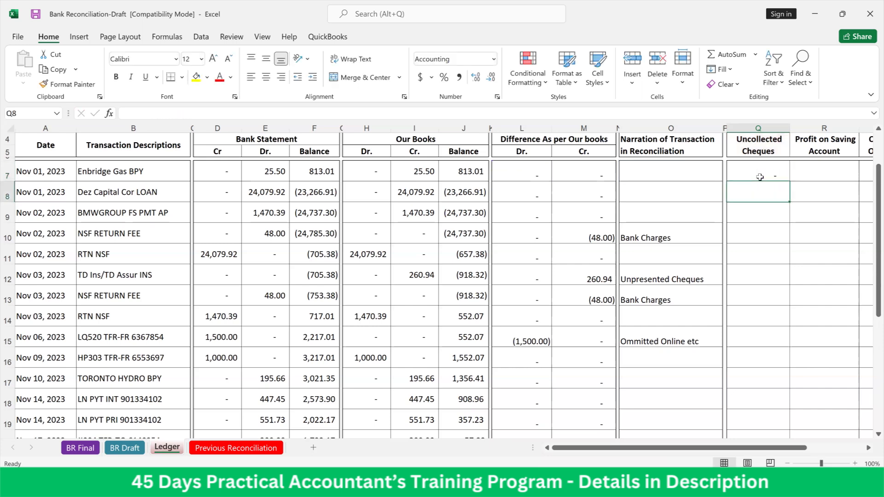
Copy the IF formula in Q7 down the Uncollected Cheques column through row 27
left_click(760, 176)
key("ctrl+c")
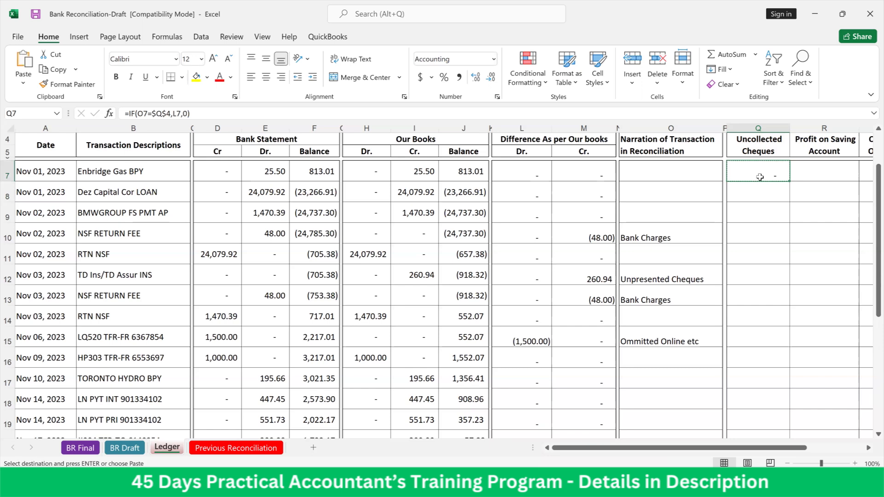
key("shift+Down")
key("shift+Down")
key("shift+Down")
key("shift+Down")
key("shift+Down")
key("shift+Down")
key("shift+Down")
key("shift+Down")
key("shift+Down")
key("shift+Down")
key("shift+Down")
key("shift+Down")
key("shift+Down")
key("shift+Down")
key("shift+Down")
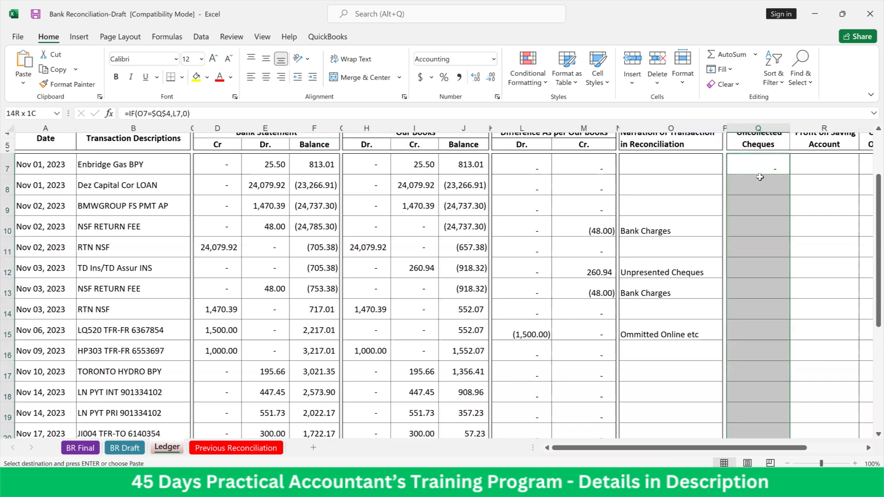
scroll(760, 177, "down", 1)
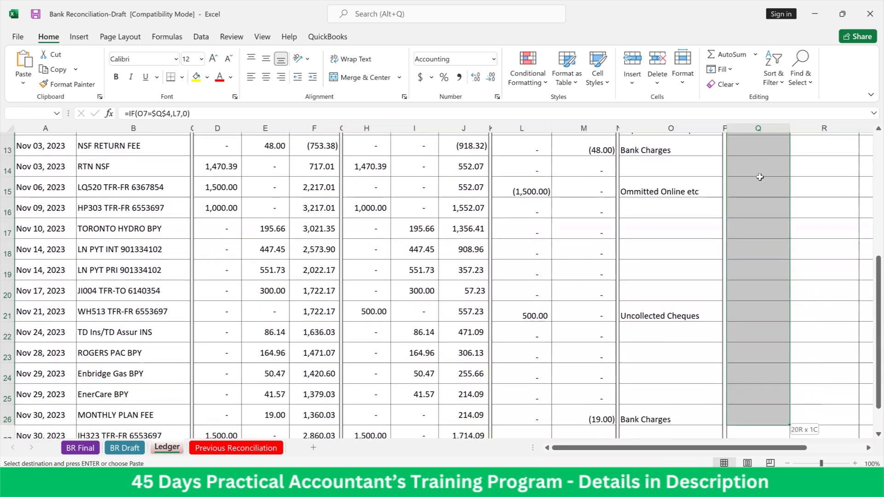
key("Return")
scroll(759, 176, "up", 4)
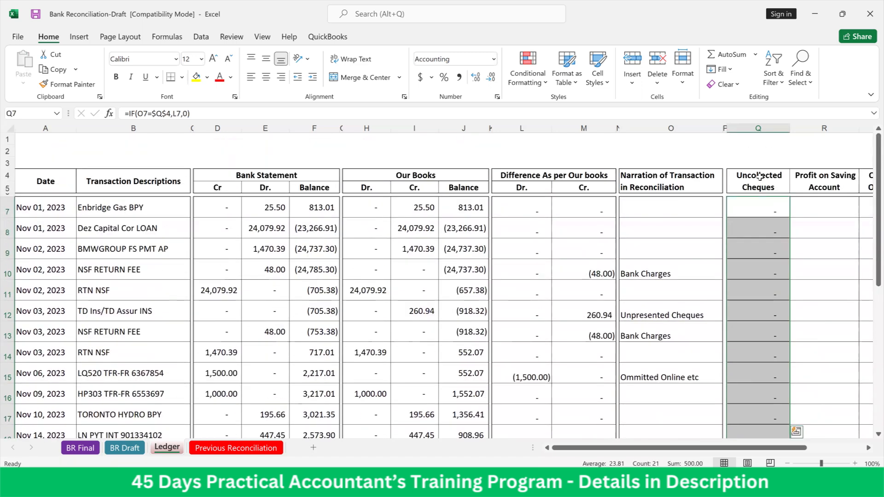
key("ctrl+c")
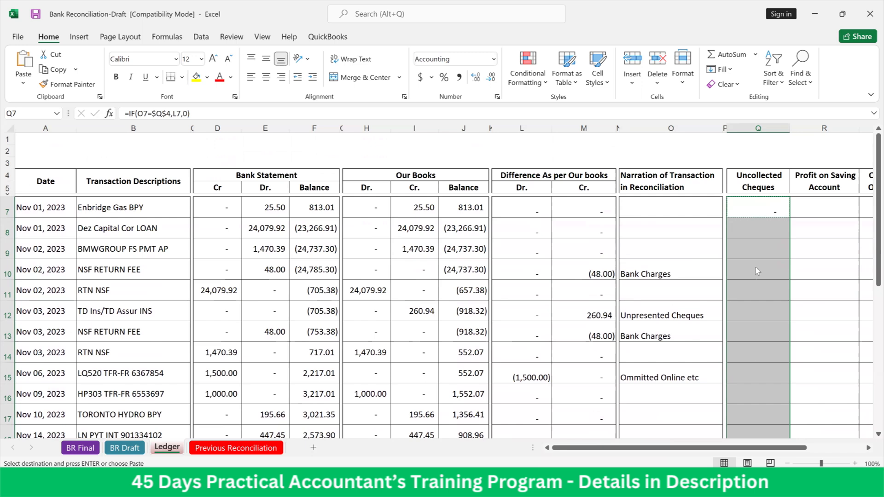
right_click(756, 271)
key("Escape")
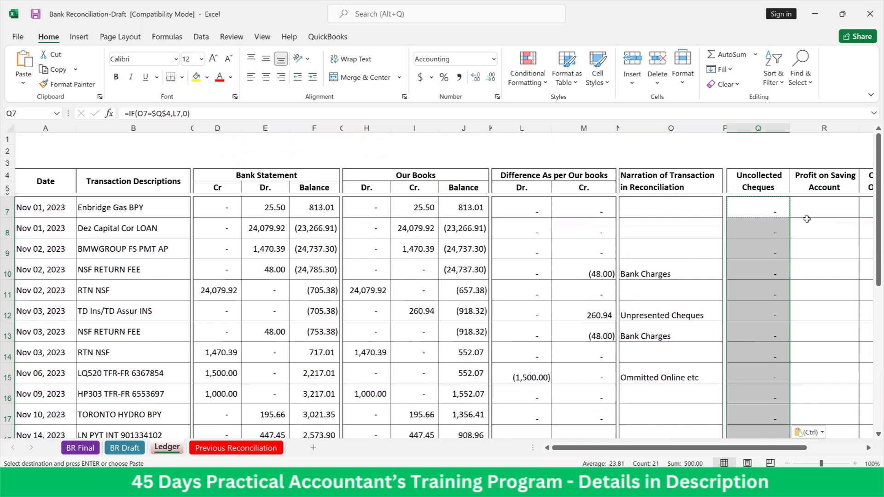
Copy the formula text =IF(O7=$Q$4,L7,0) from Q7 into R7 under Profit on Saving Account
key("Right")
key("Left")
key("F2")
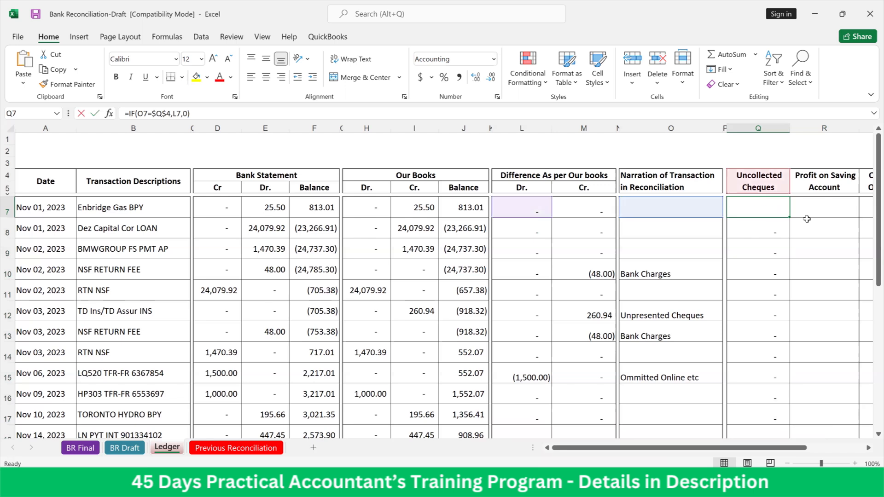
left_click_drag(729, 210, 798, 212)
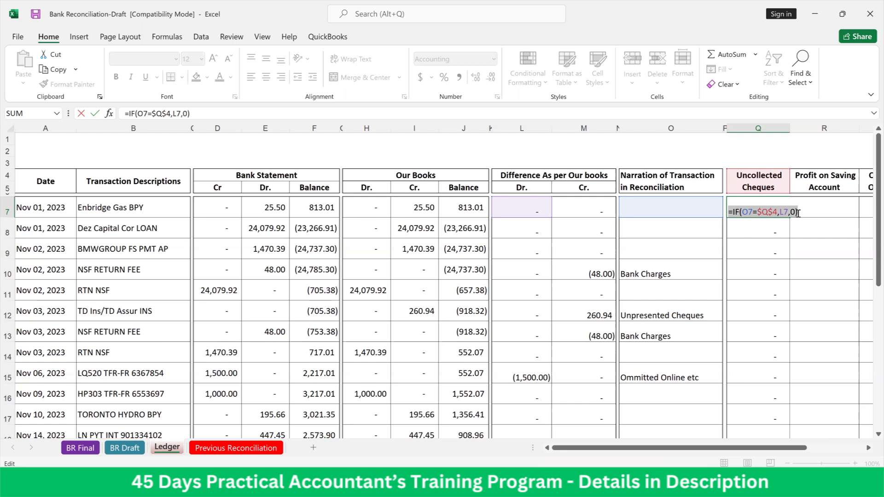
left_click(798, 212)
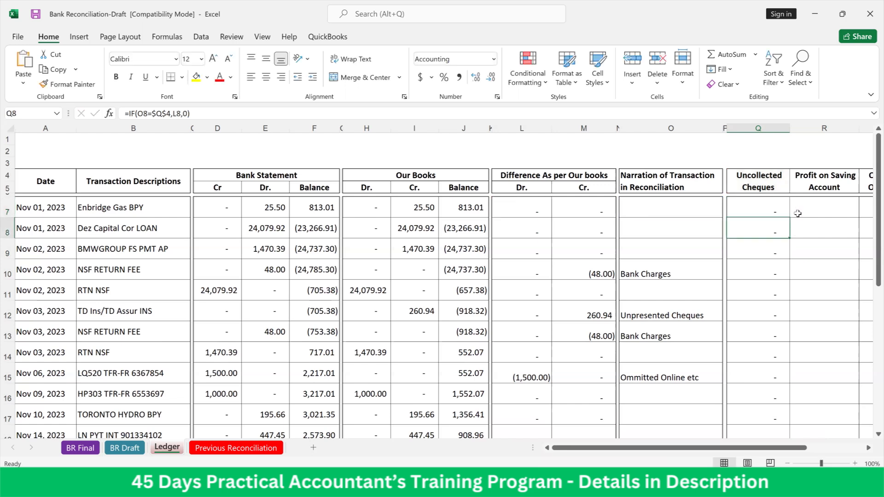
double_click(798, 213)
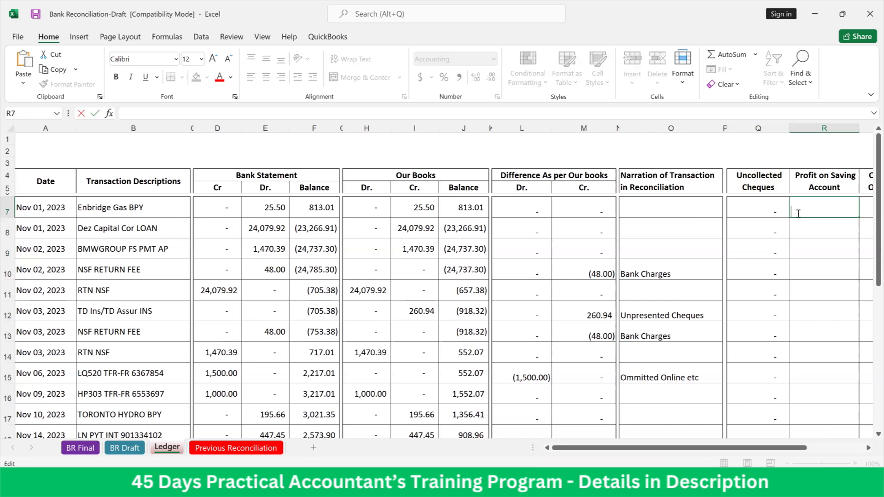
key("ctrl+v")
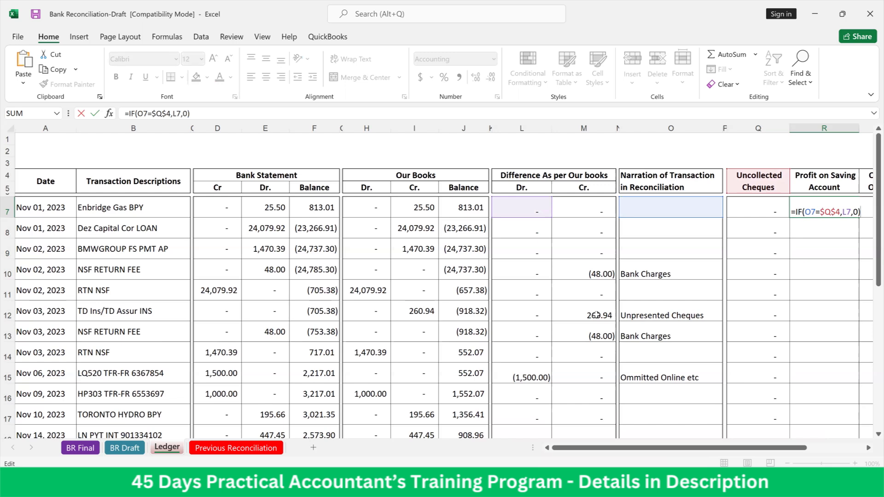
Change the header reference in R7's IF formula to $R$4
key("Escape")
scroll(597, 316, "down", 4)
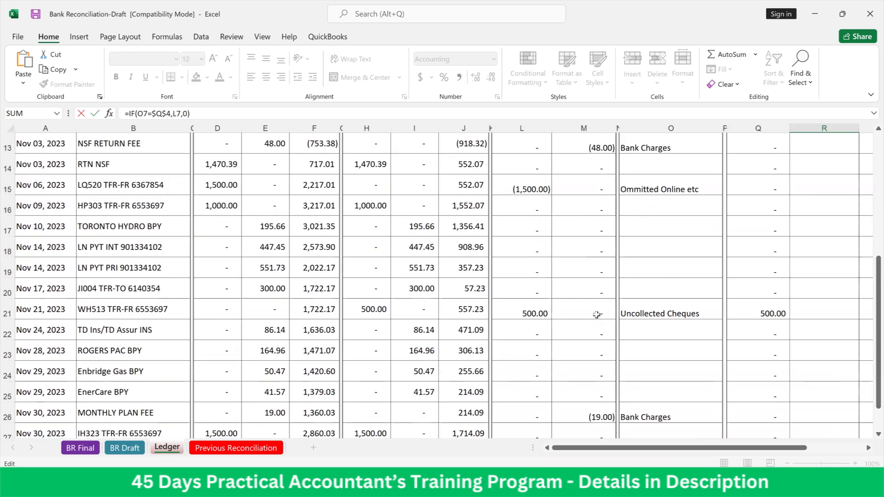
scroll(597, 314, "down", 3)
scroll(596, 313, "up", 6)
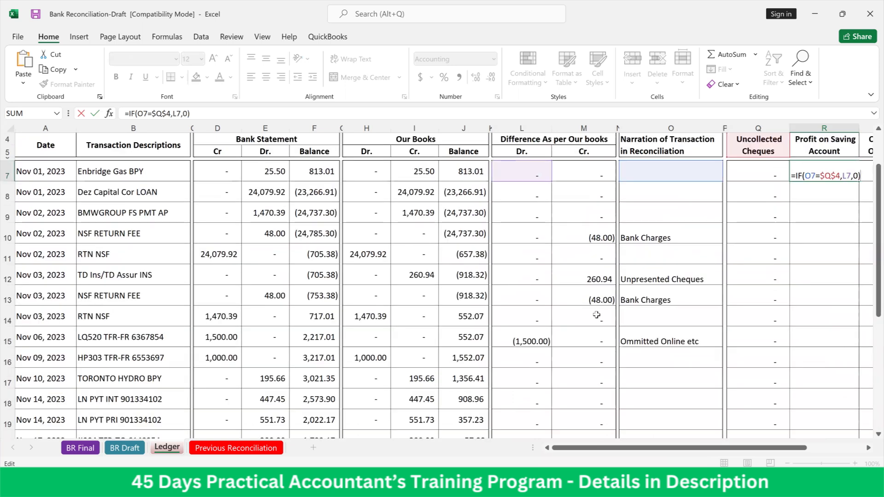
scroll(622, 314, "up", 1)
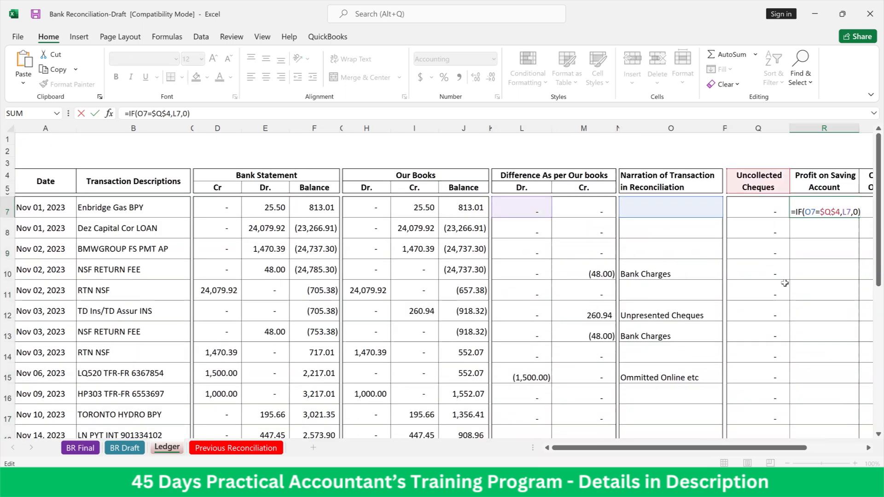
left_click(829, 215)
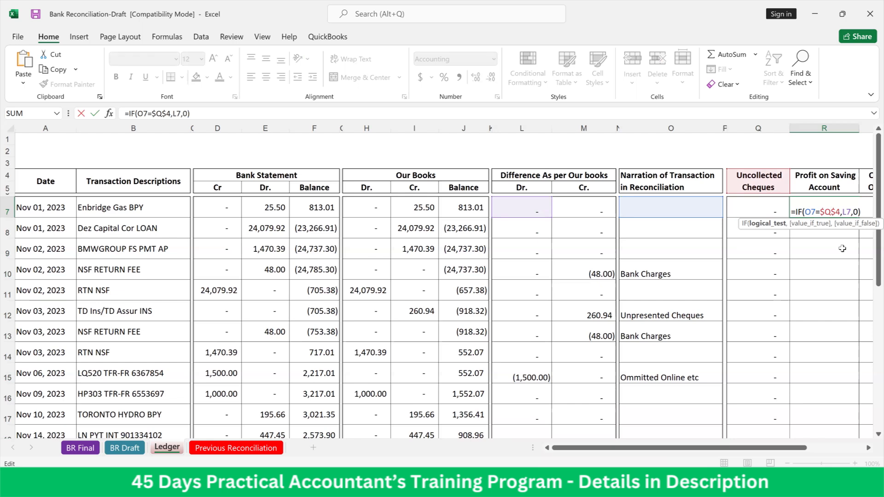
key("Return")
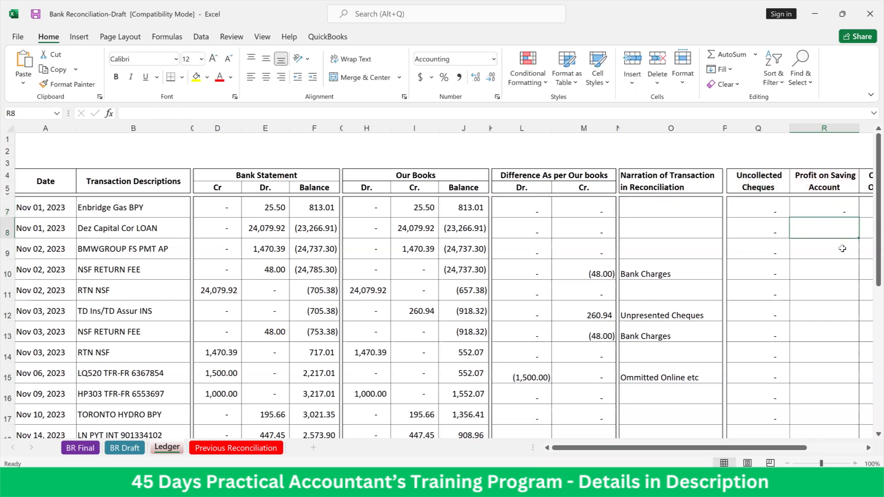
Copy R7's IF formula down the Profit on Saving Account column through row 27, pasting formulas only
key("Up")
key("ctrl+c")
key("shift+Down")
key("shift+Down")
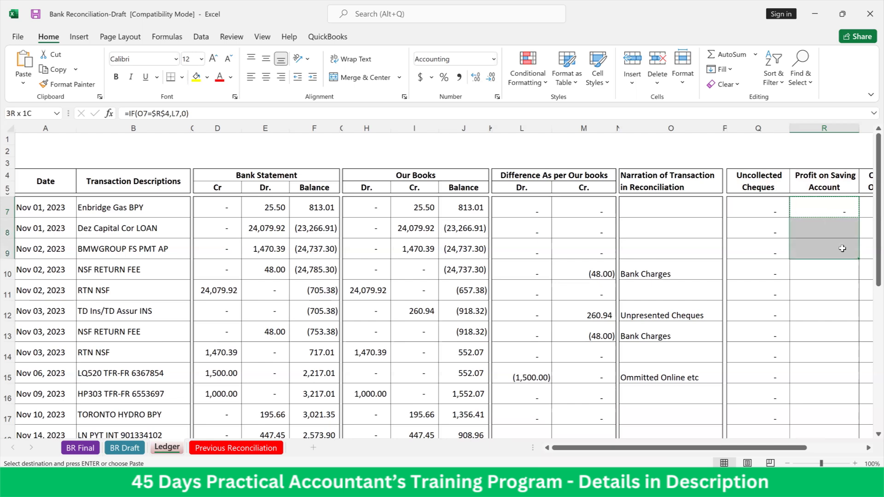
key("shift+Down")
key("shift+Down")
key("shift+Down")
key("shift+Down")
key("shift+Down")
key("shift+Down")
key("shift+Down")
key("shift+Down")
key("shift+Down")
key("shift+Down")
key("shift+Down")
key("shift+Down")
key("shift+Down")
key("shift+Down")
key("shift+Down")
key("shift+Down")
key("shift+Down")
key("shift+Down")
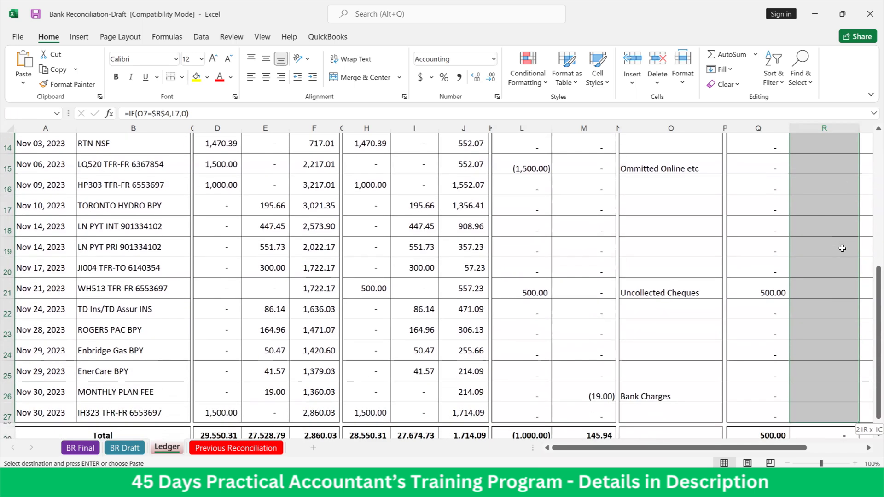
right_click(843, 248)
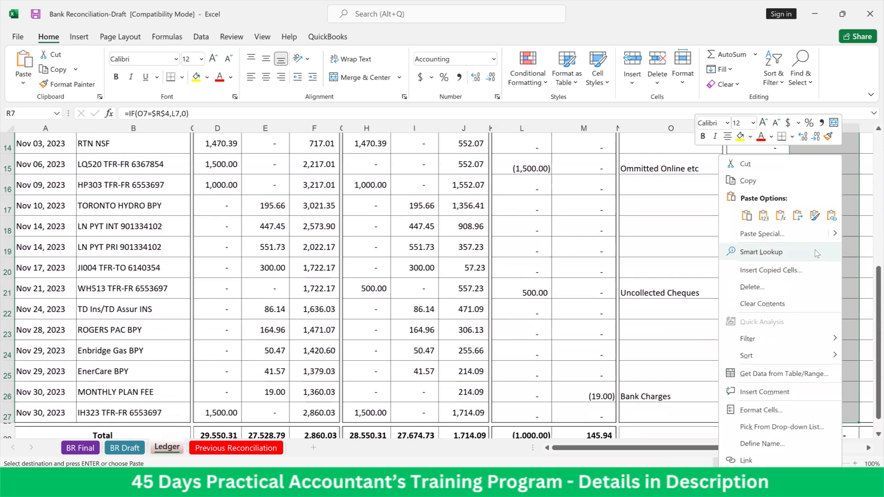
left_click(780, 216)
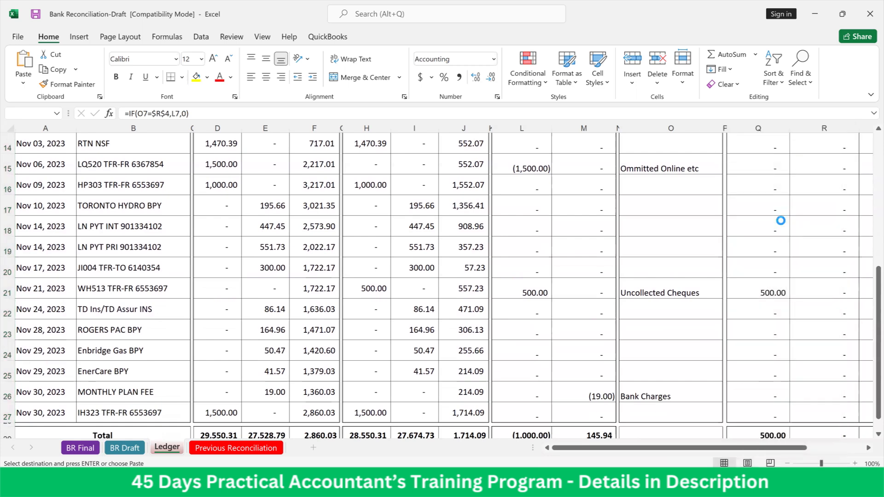
scroll(780, 221, "up", 5)
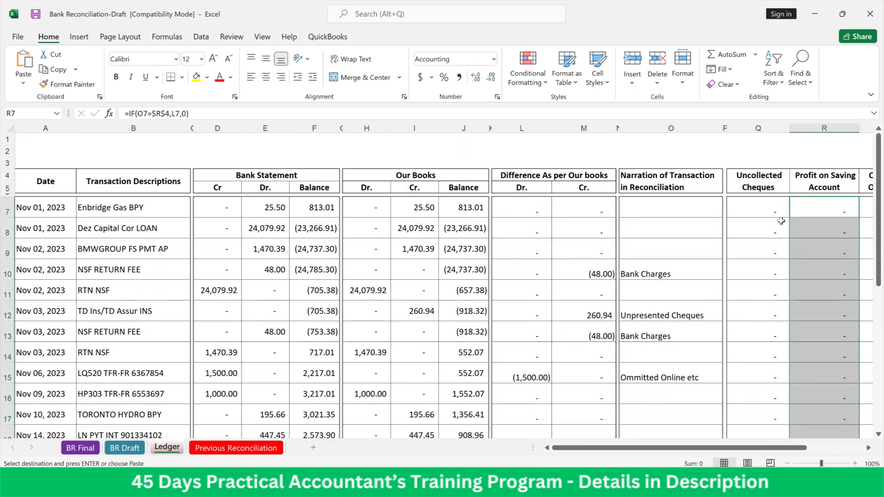
Copy the formula text =IF(O7=$R$4,L7,0) from R7 into S7 under Ommitted Online etc
key("Right")
key("Left")
key("Right")
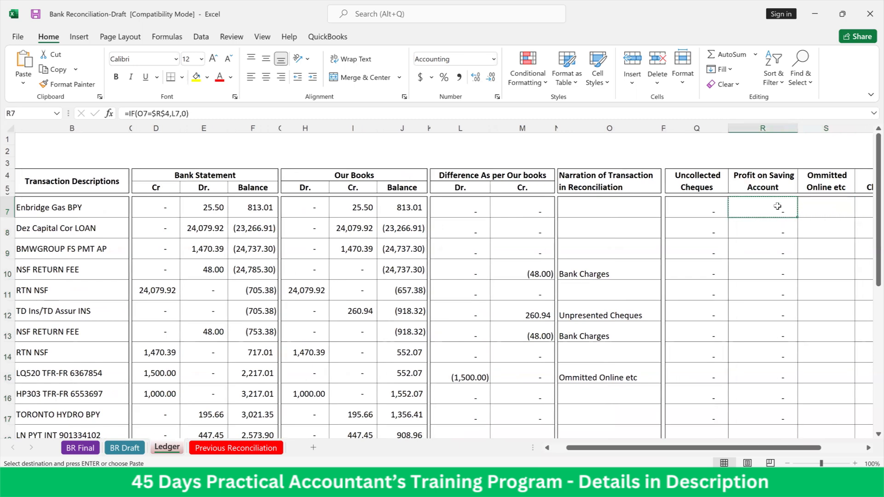
double_click(778, 206)
left_click_drag(733, 214, 804, 210)
key("ctrl+c")
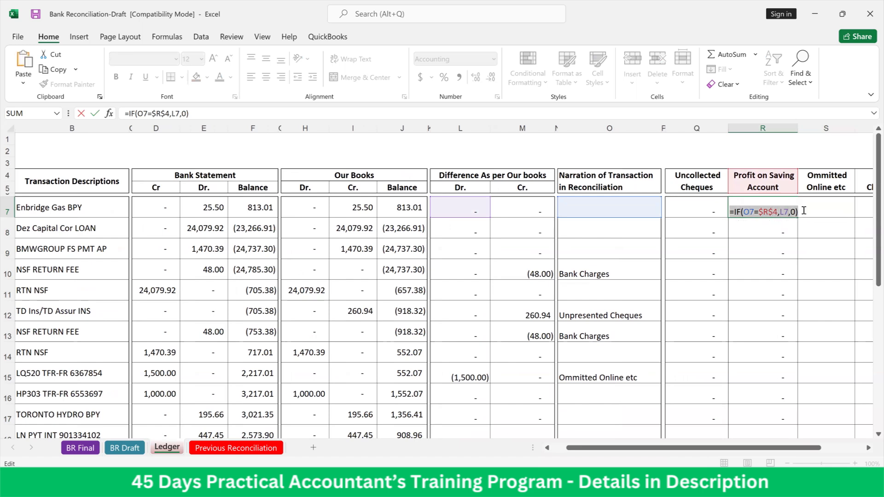
key("Right")
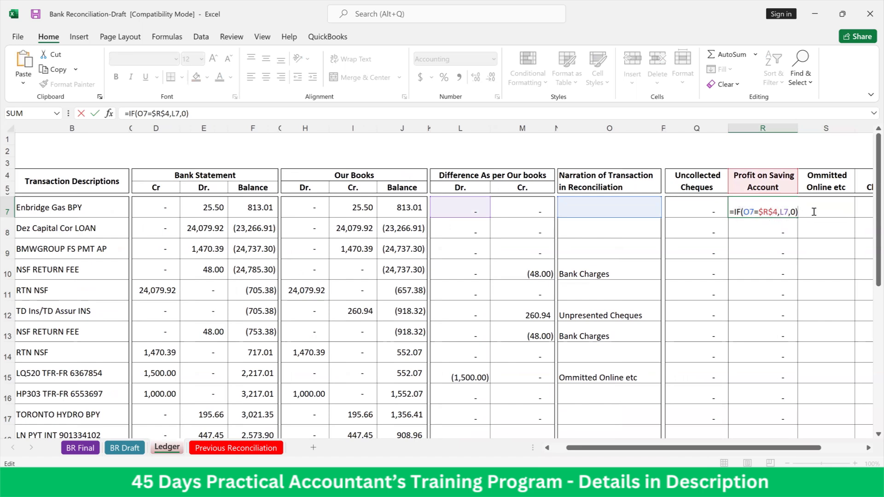
left_click(814, 212)
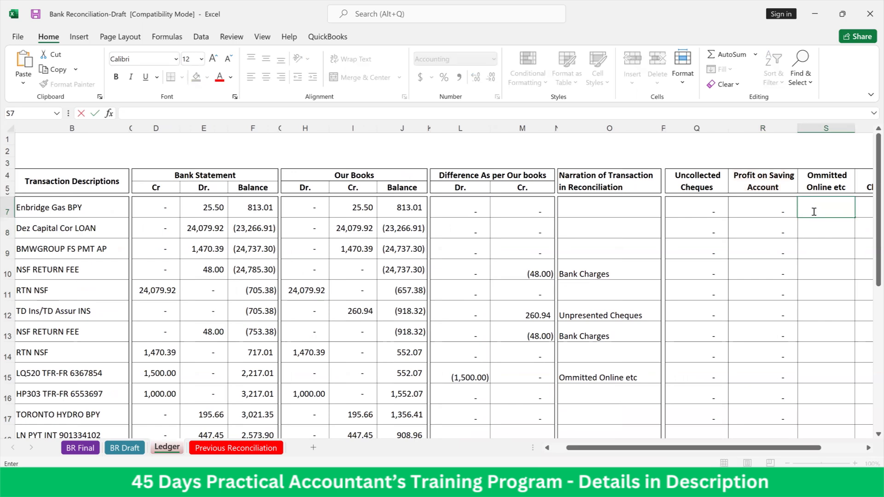
double_click(814, 212)
key("ctrl+v")
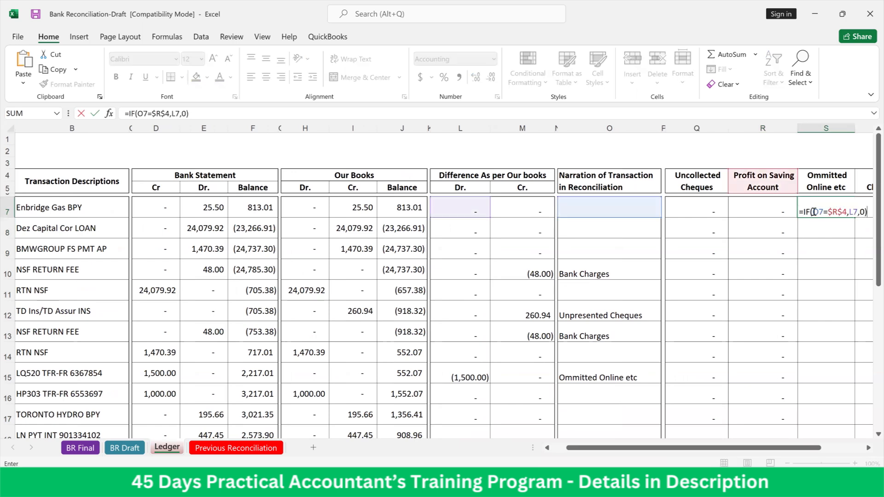
Change S7's header reference to $S$4 and negate the value if true, giving =IF(O7=$S$4,-L7,0)
left_click(839, 214)
key("BackSpace")
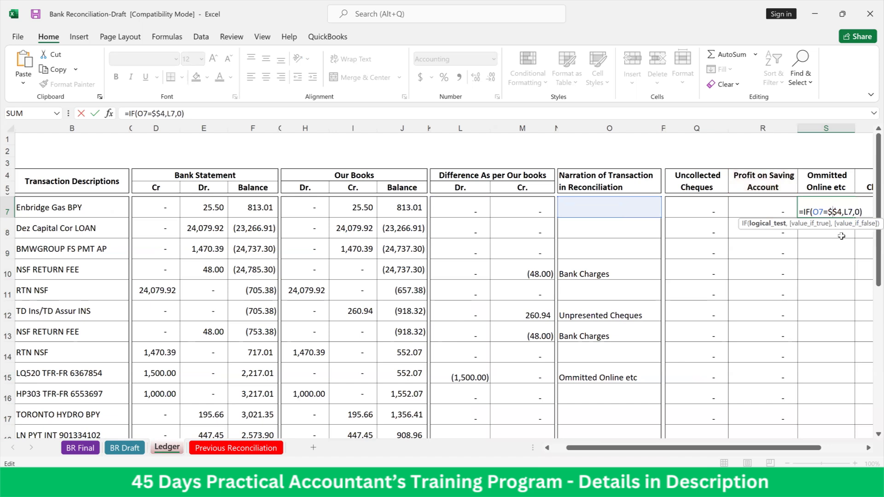
type("s")
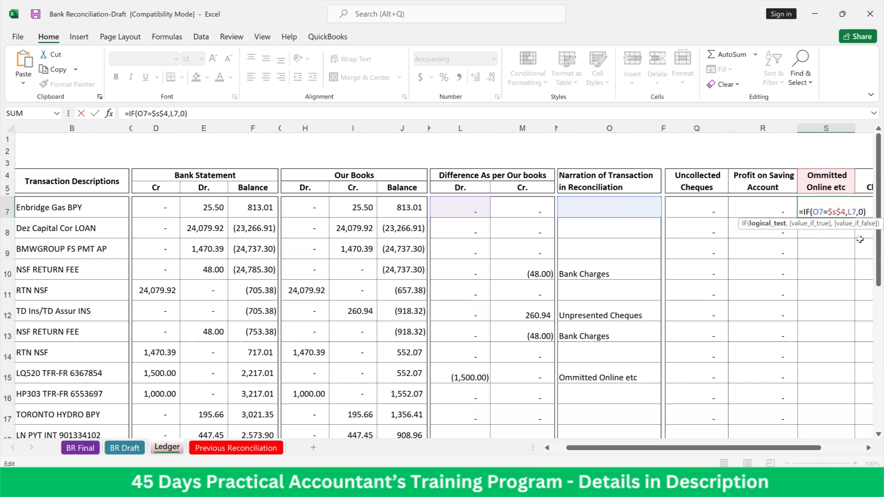
left_click(848, 212)
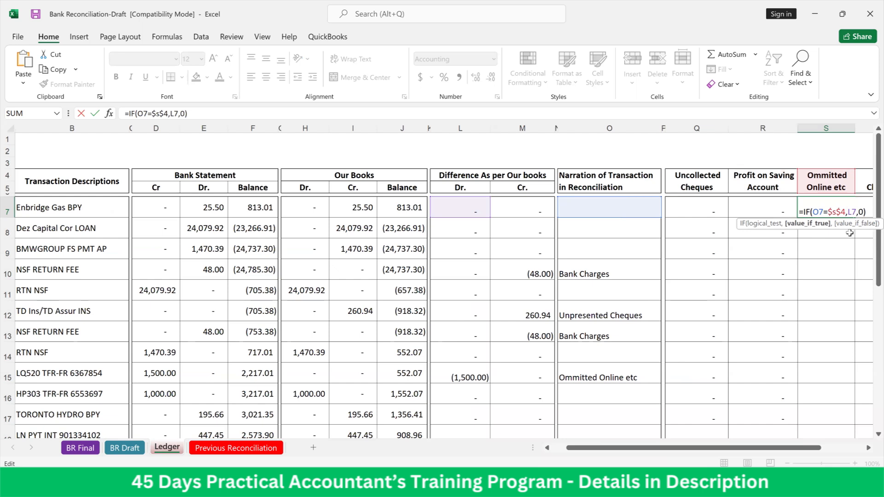
type("-")
key("ctrl+Return")
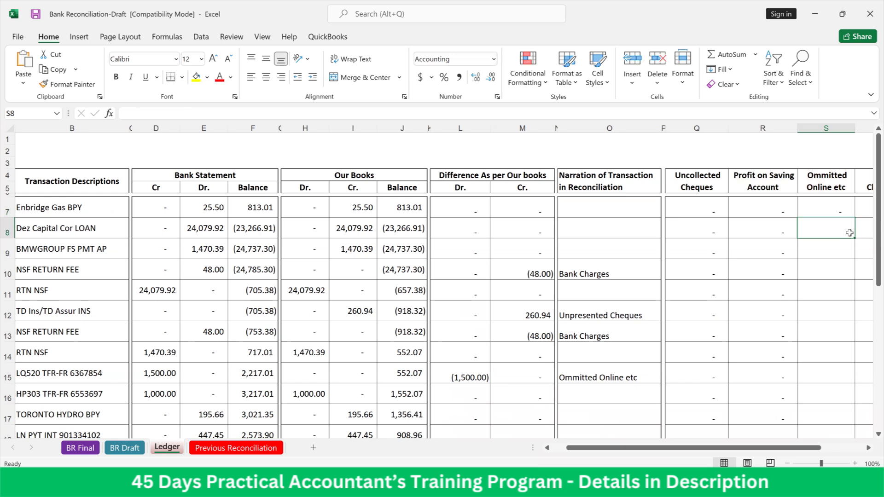
Copy S7's IF formula down the Ommitted Online etc column through row 27 as formulas only and review the filled column
key("ctrl+c")
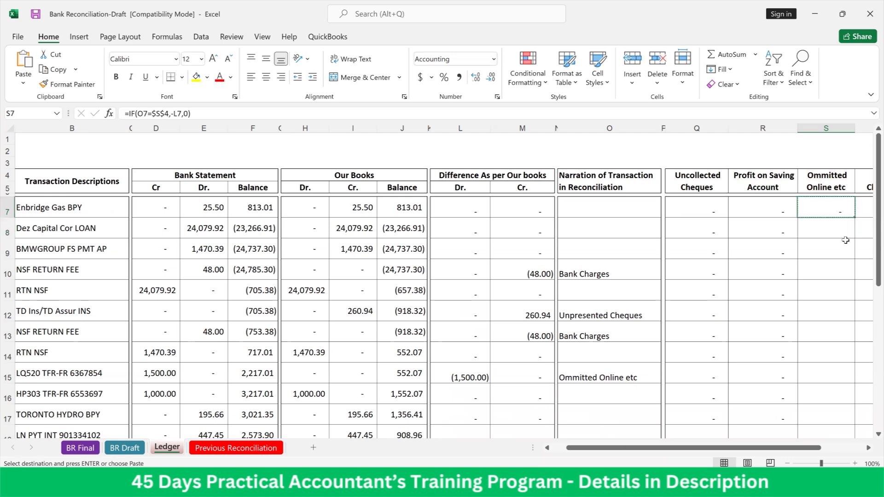
key("shift+Down")
key("shift+Down")
key("shift+Down")
key("shift+Down")
key("shift+Down")
key("shift+Down")
key("shift+Down")
key("shift+Down")
key("shift+Down")
key("shift+Down")
key("shift+Down")
key("shift+Down")
key("shift+Down")
key("shift+Down")
key("shift+Down")
key("shift+Down")
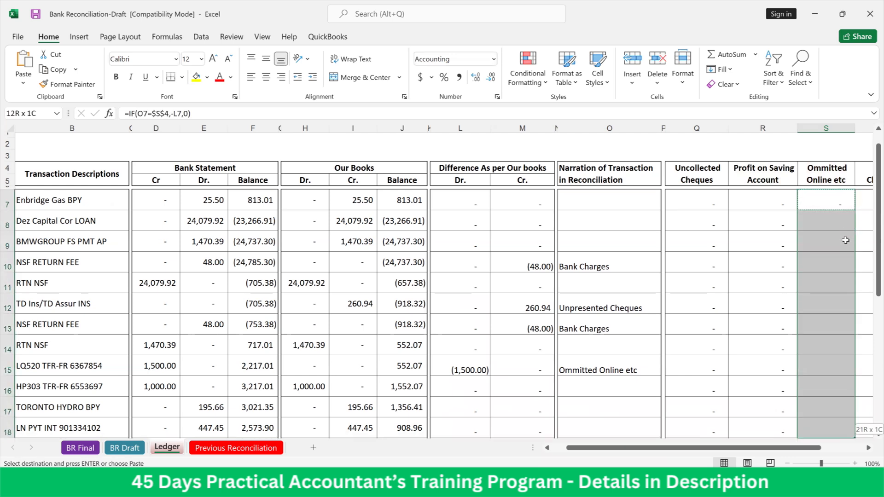
key("shift+Down")
key("shift+Down")
key("shift+Down")
key("shift+Down")
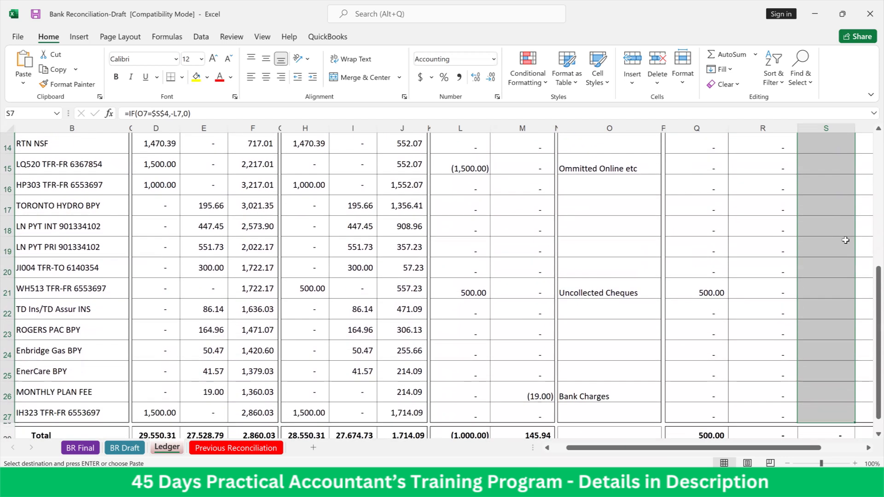
right_click(844, 240)
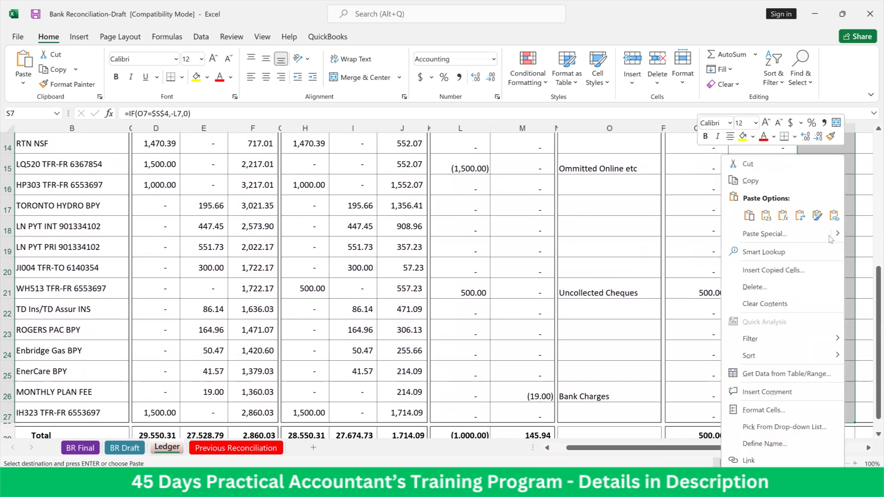
left_click(783, 216)
scroll(831, 193, "up", 5)
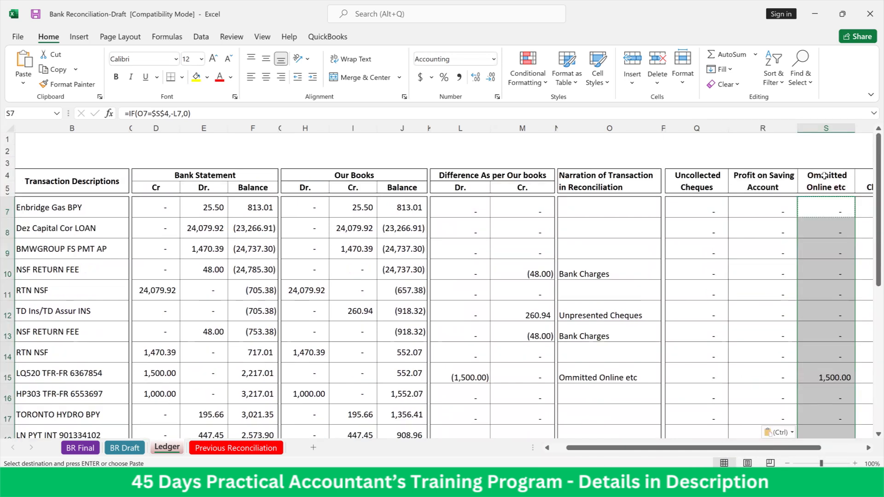
left_click(830, 191)
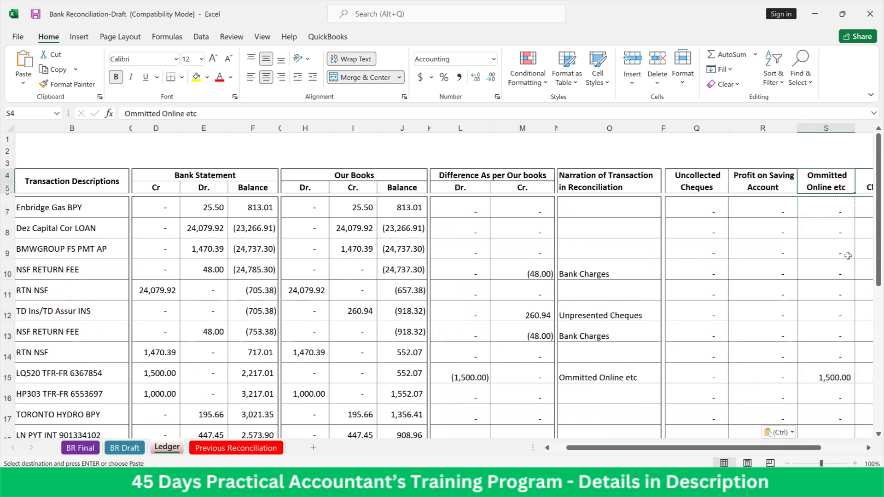
scroll(792, 327, "down", 3)
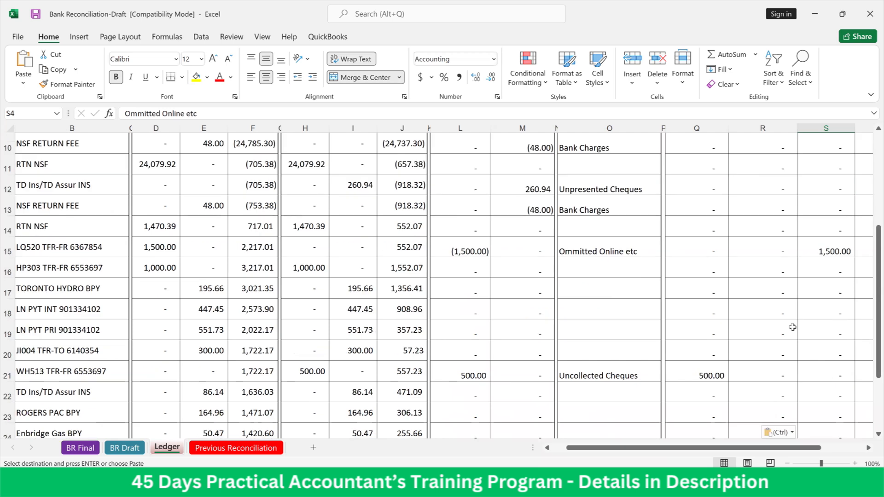
scroll(793, 328, "up", 3)
key("Escape")
Copy the formula text =IF(O7=$S$4,-L7,0) from S7 into T7 under Bank Charges
left_click(822, 213)
key("Right")
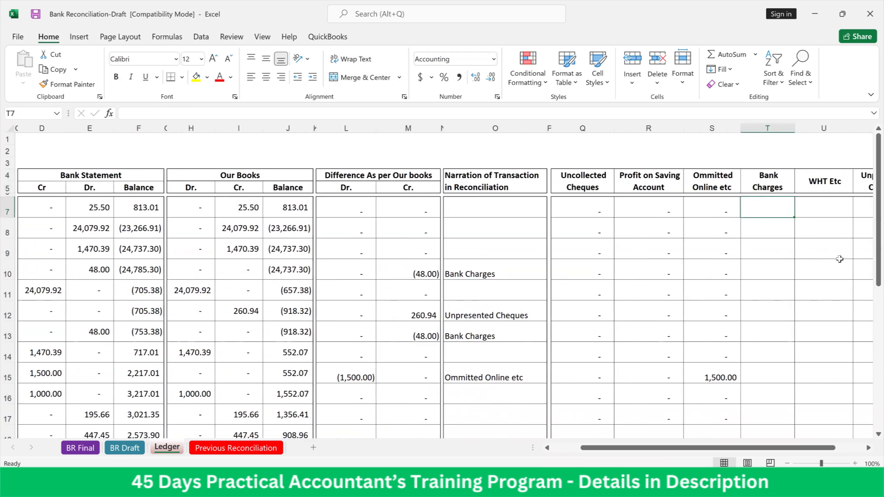
key("Left")
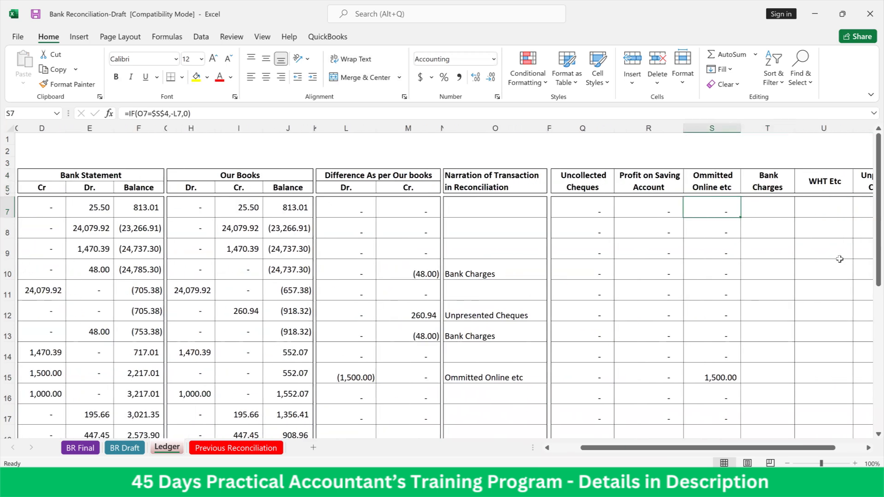
left_click_drag(206, 115, 128, 108)
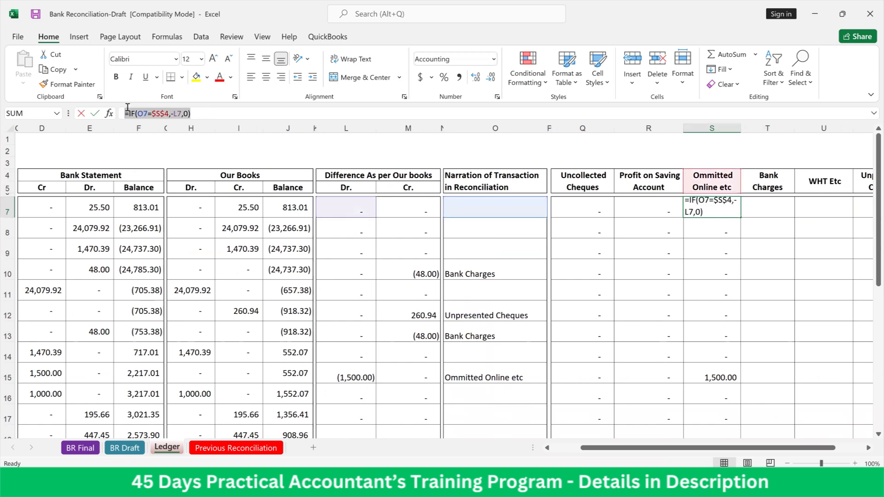
key("ctrl+c")
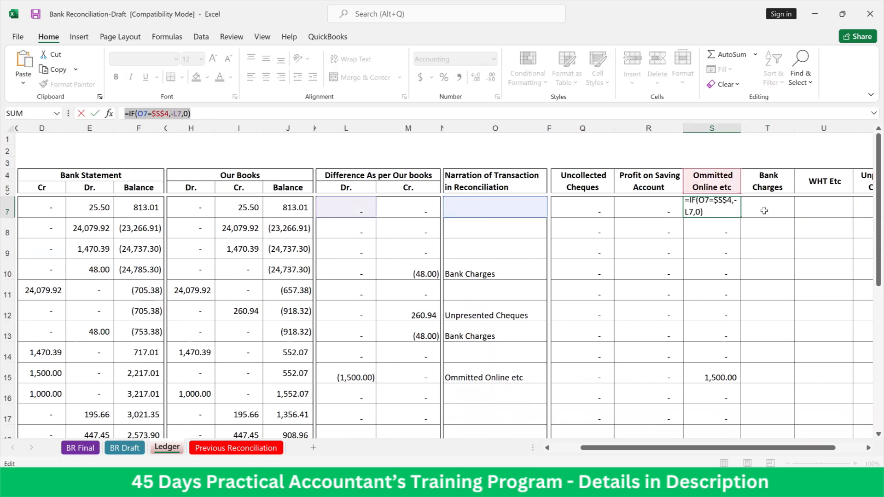
key("Escape")
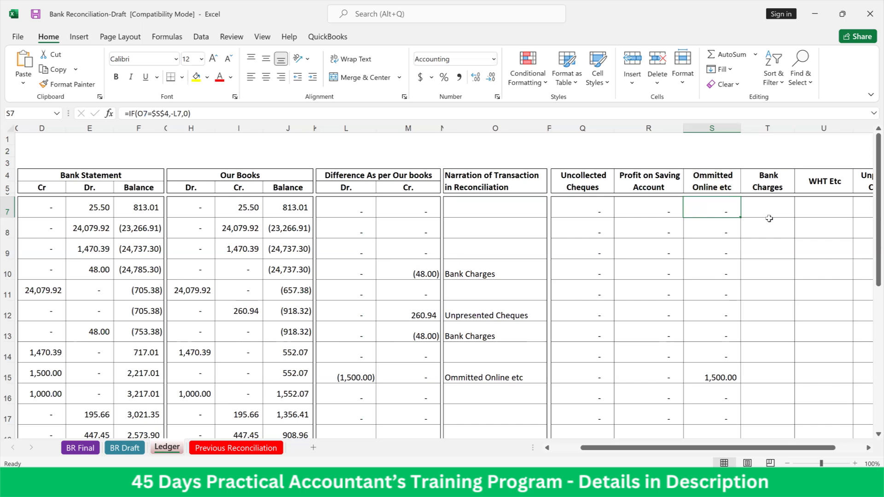
left_click(769, 218)
key("F2")
key("ctrl+v")
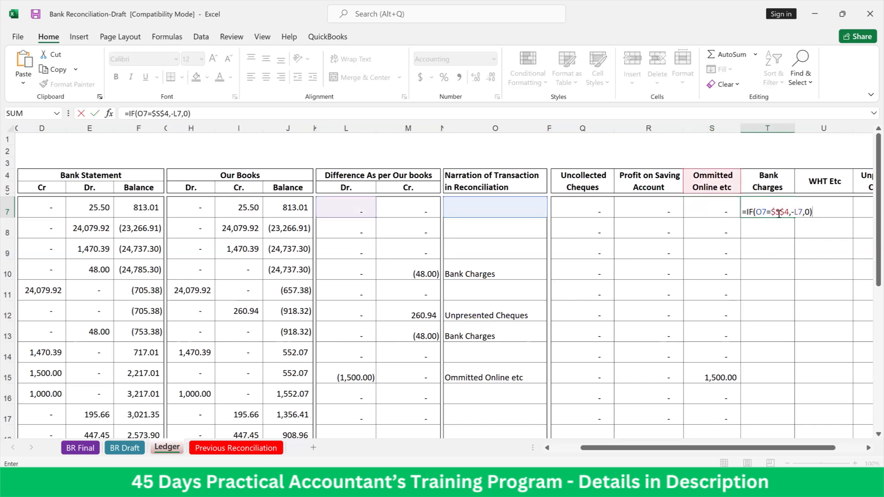
Change the header reference in T7's IF formula to $T$4
left_click(781, 214)
key("BackSpace")
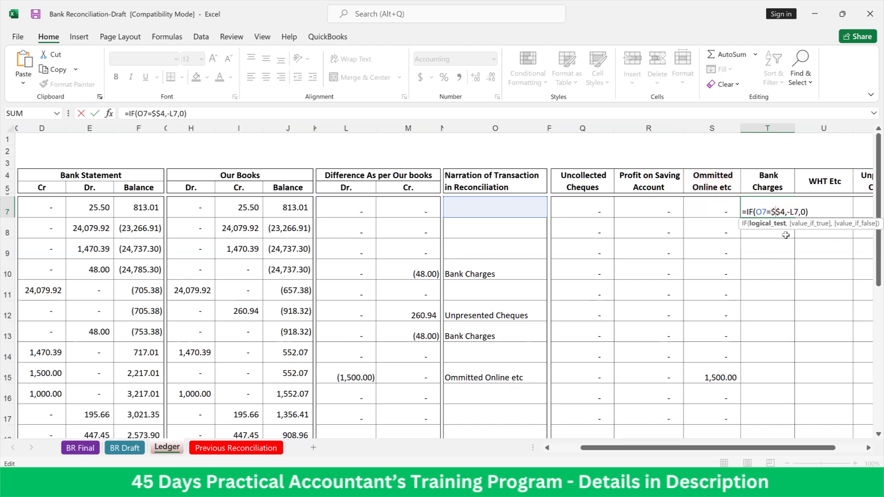
type("T")
key("Return")
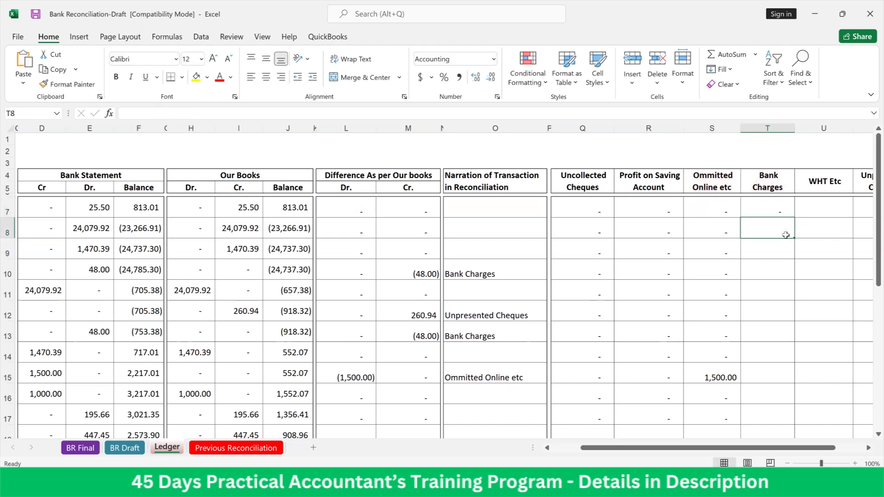
Copy T7's IF formula down the Bank Charges column through row 27, pasting formulas only
left_click(779, 212)
key("ctrl+c")
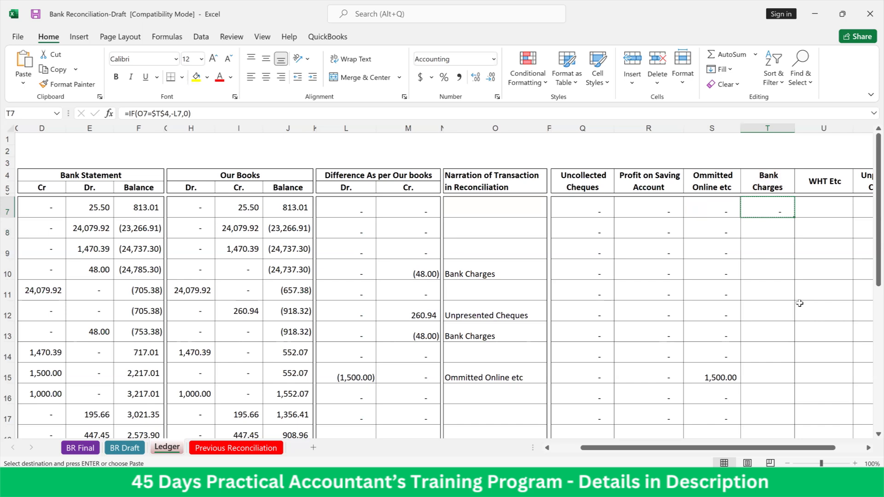
key("shift+Down")
key("shift+Down")
key("shift+Down")
key("shift+Down")
key("shift+Down")
key("shift+Down")
key("shift+Down")
key("shift+Down")
key("shift+Down")
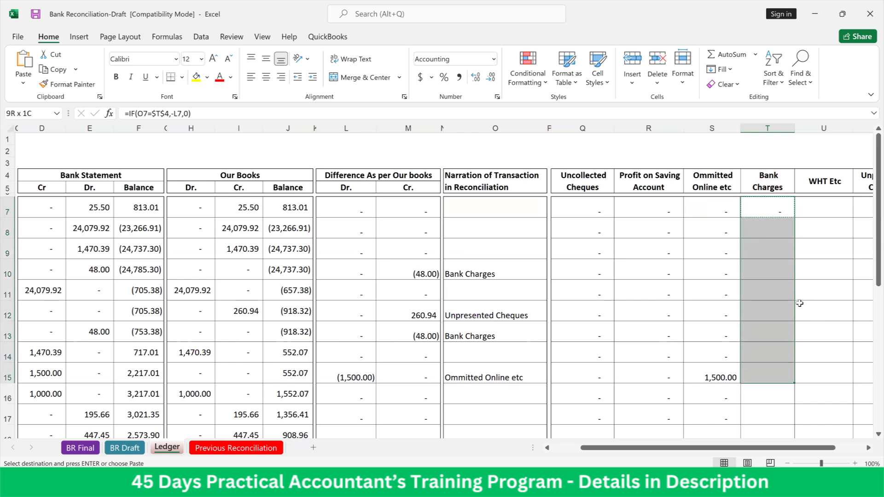
key("shift+Down")
key("shift+Down")
key("shift+Down")
key("shift+Down")
key("shift+Down")
key("shift+Down")
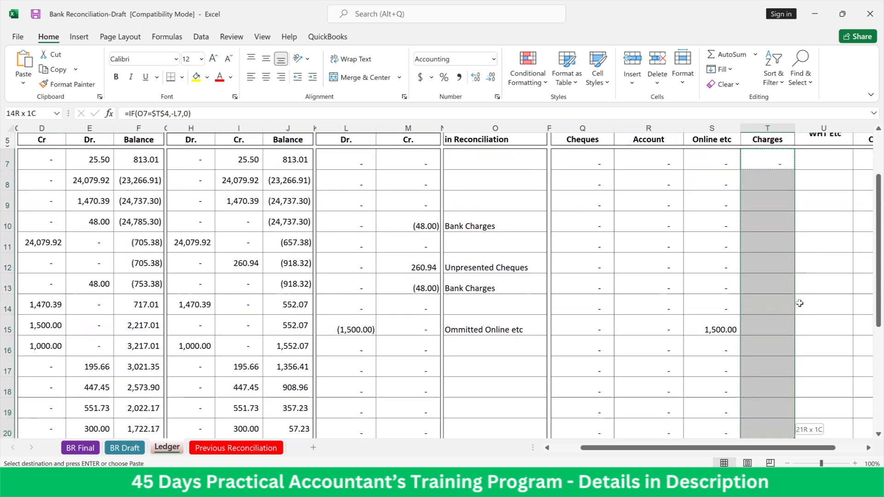
key("shift+Down")
key("shift+Down")
key("shift+Down")
key("shift+Down")
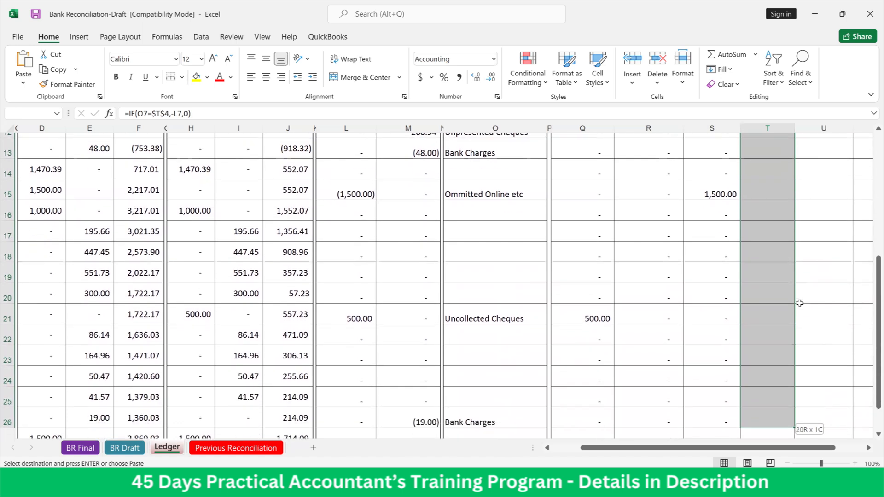
key("shift+Down")
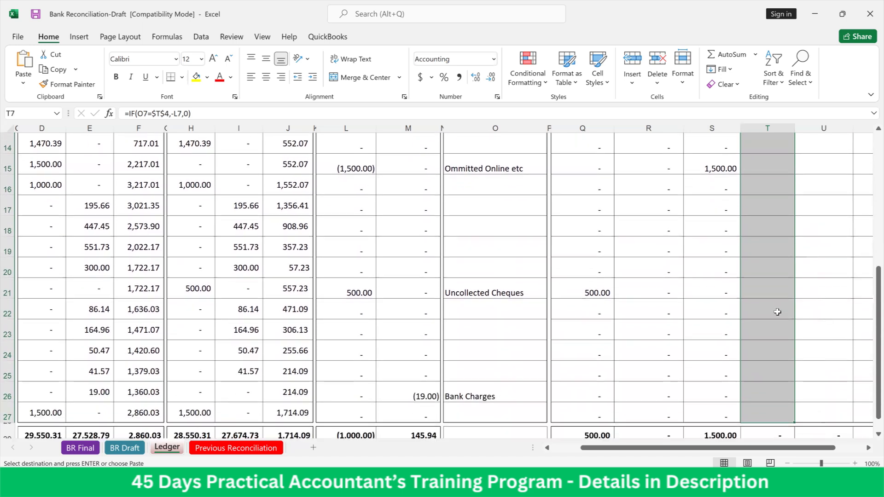
right_click(777, 312)
left_click(715, 217)
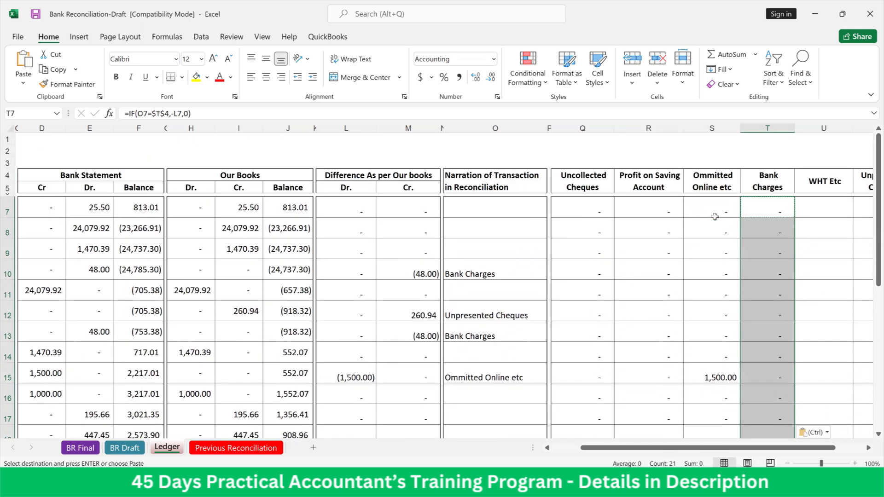
Copy the formula text =IF(O7=$T$4,-L7,0) from T7 into U7 under WHT Etc
key("Right")
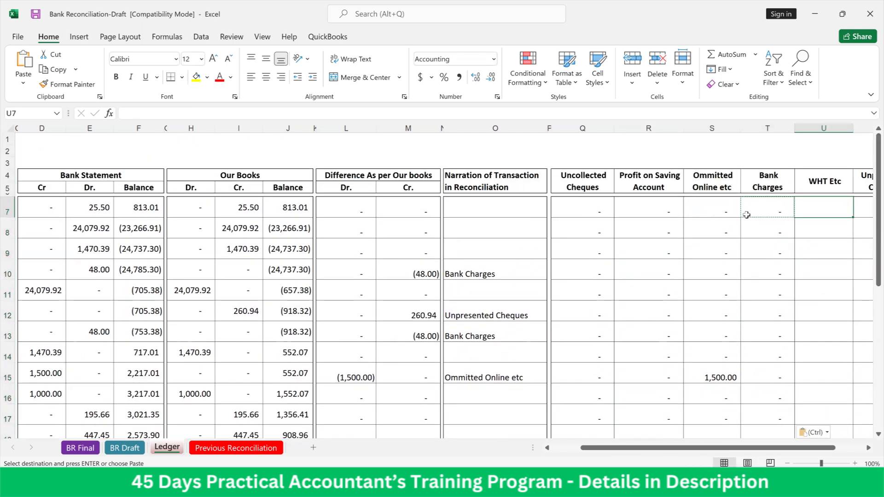
left_click(788, 209)
double_click(789, 208)
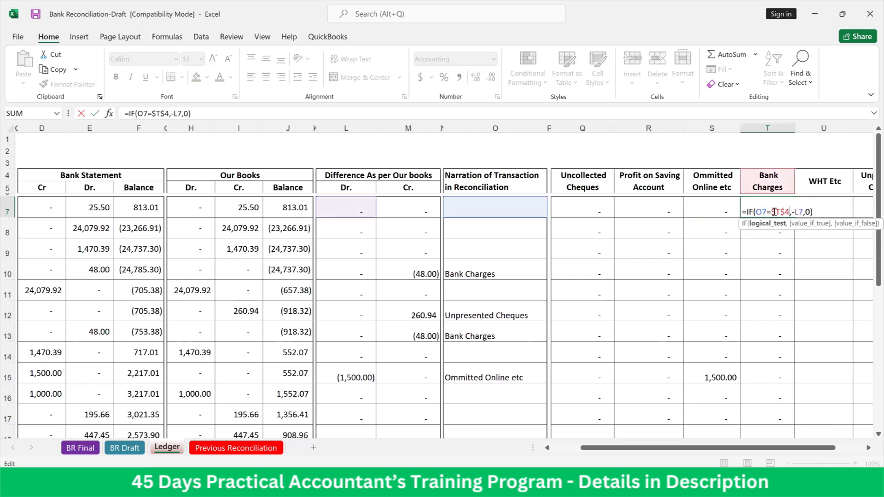
left_click_drag(813, 212, 744, 213)
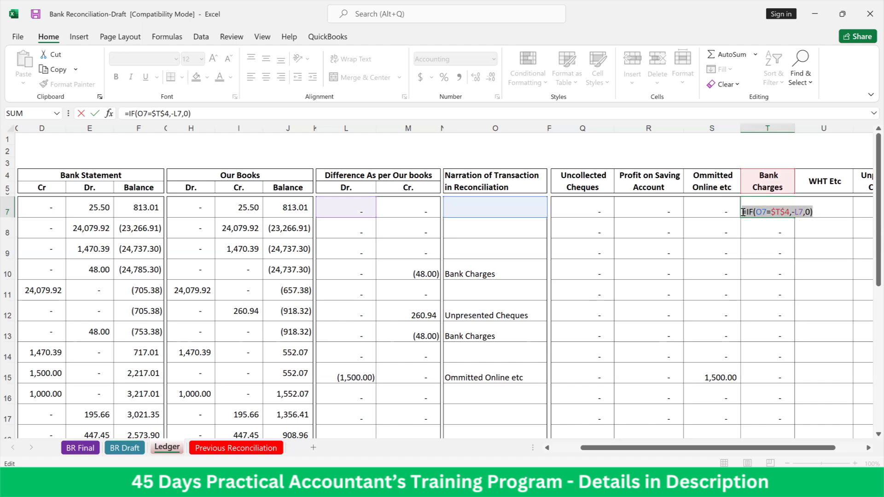
key("Return")
left_click(840, 202)
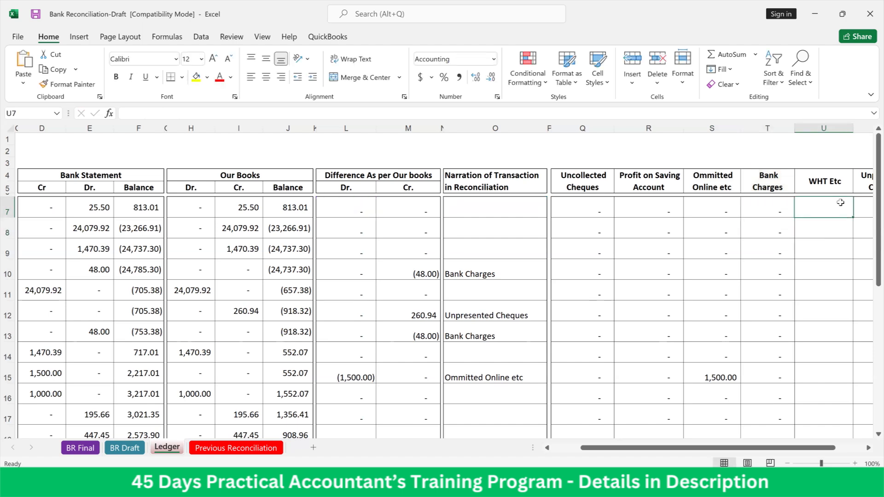
double_click(840, 203)
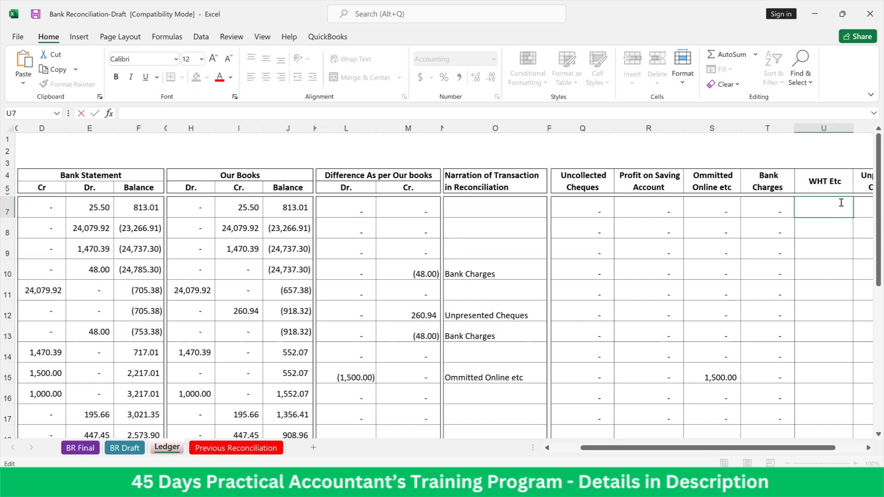
key("ctrl+v")
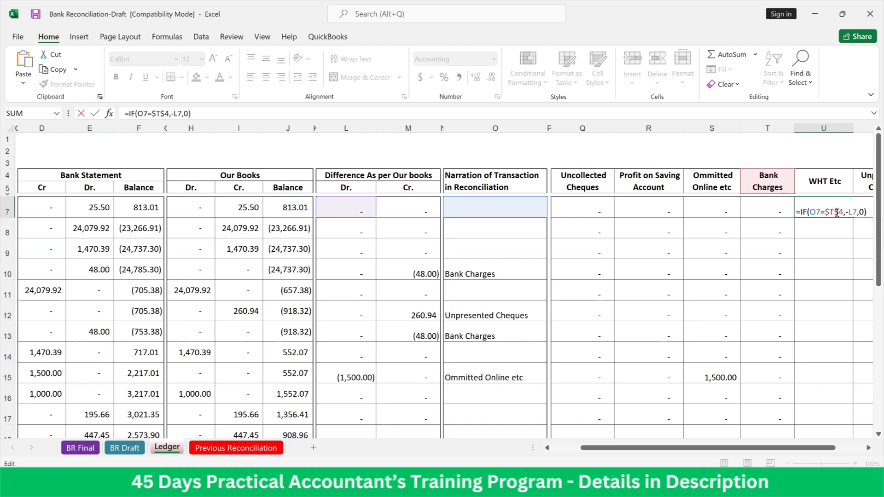
Change the header reference in U7's IF formula to $U$4
left_click(839, 213)
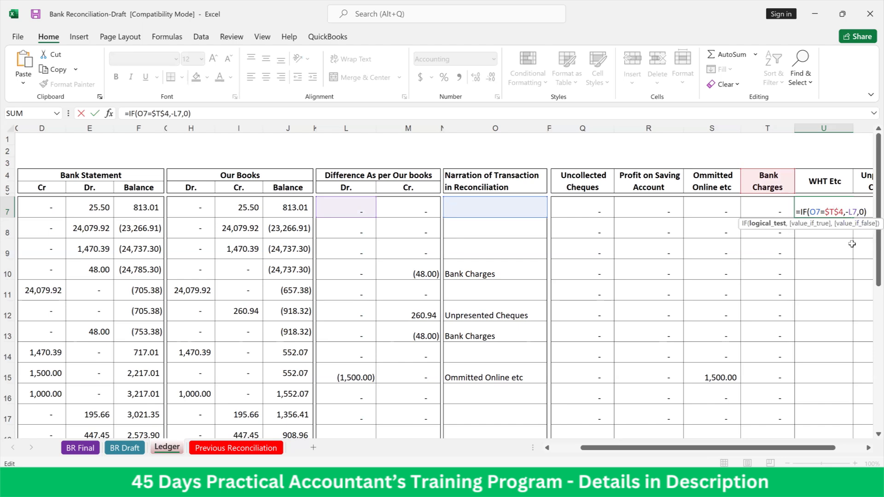
key("BackSpace")
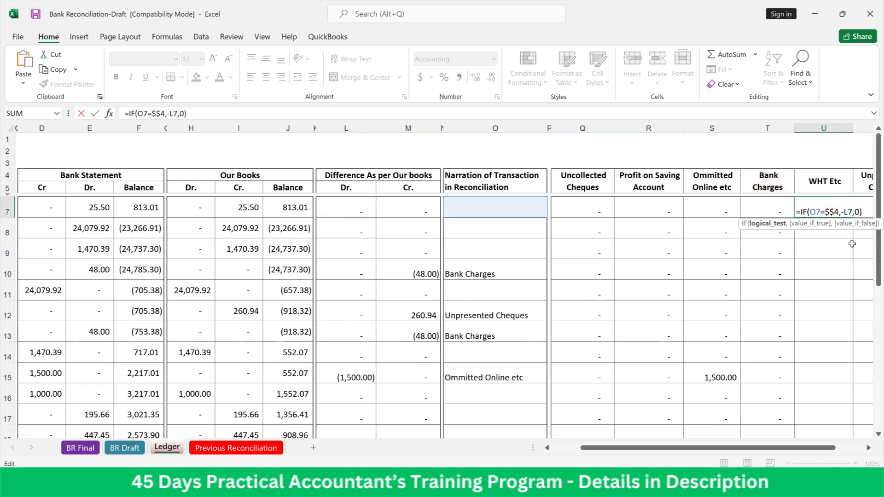
type("u")
key("Return")
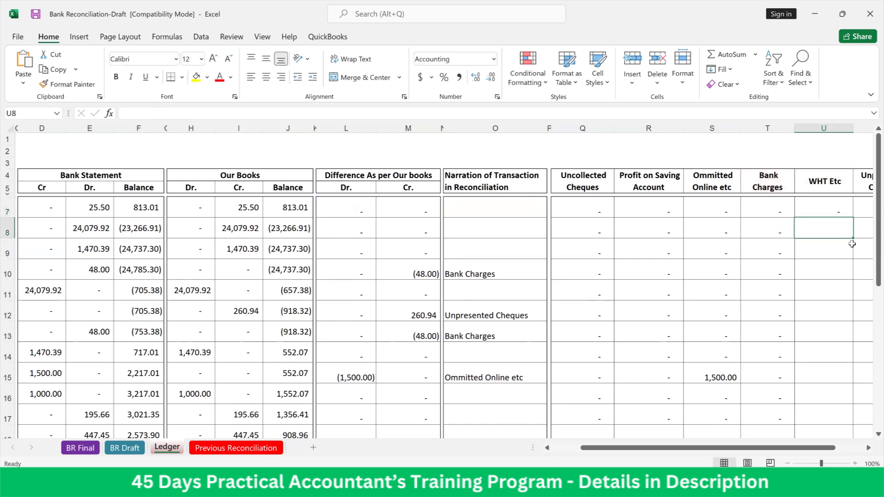
left_click(836, 209)
scroll(870, 264, "down", 5)
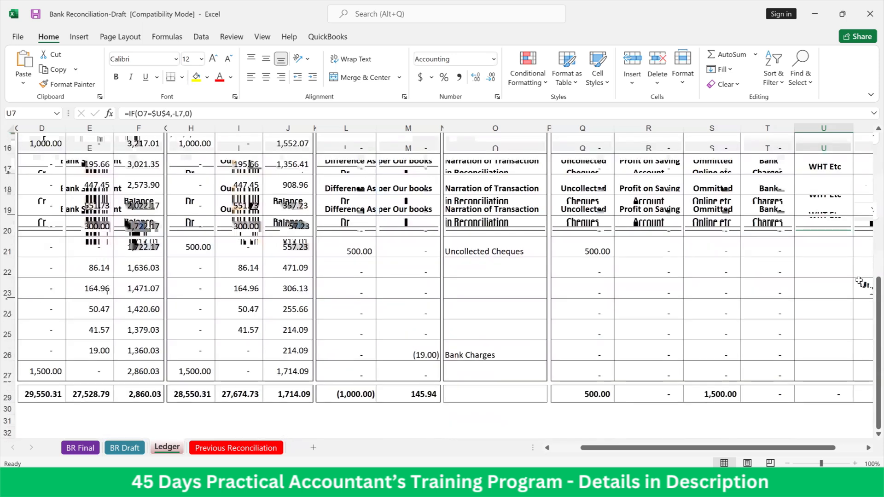
scroll(859, 282, "up", 5)
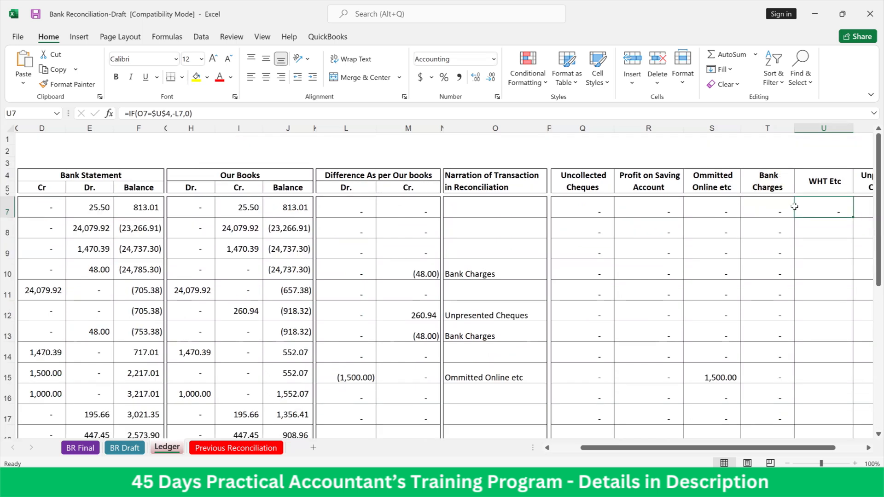
Change the value-if-true reference in T7's Bank Charges formula to -M7 so it uses the Cr. difference
left_click(764, 212)
double_click(765, 211)
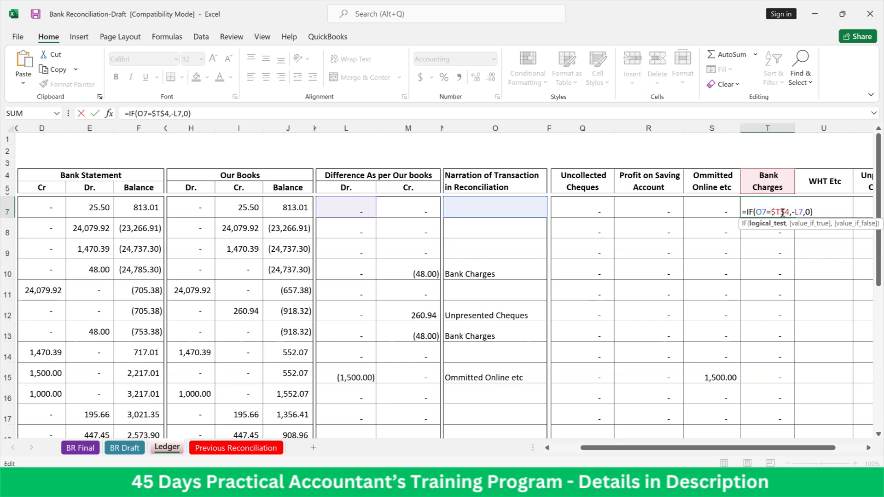
left_click(802, 212)
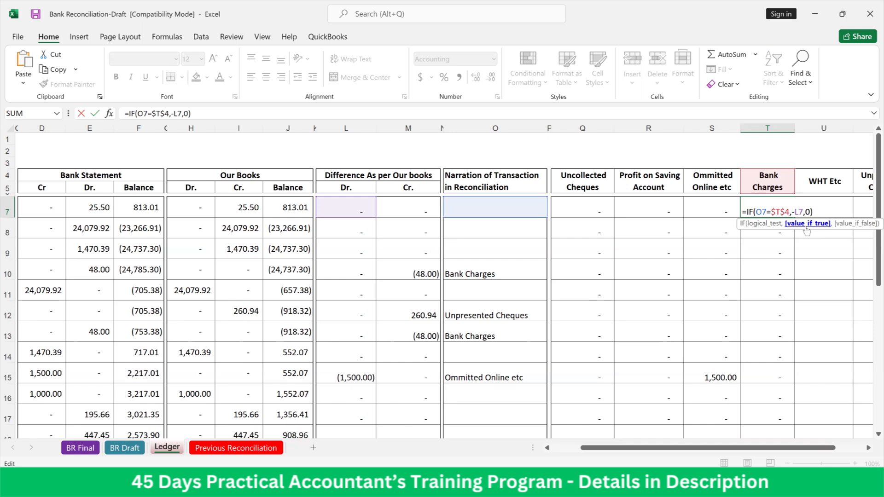
key("BackSpace")
type("m")
key("Return")
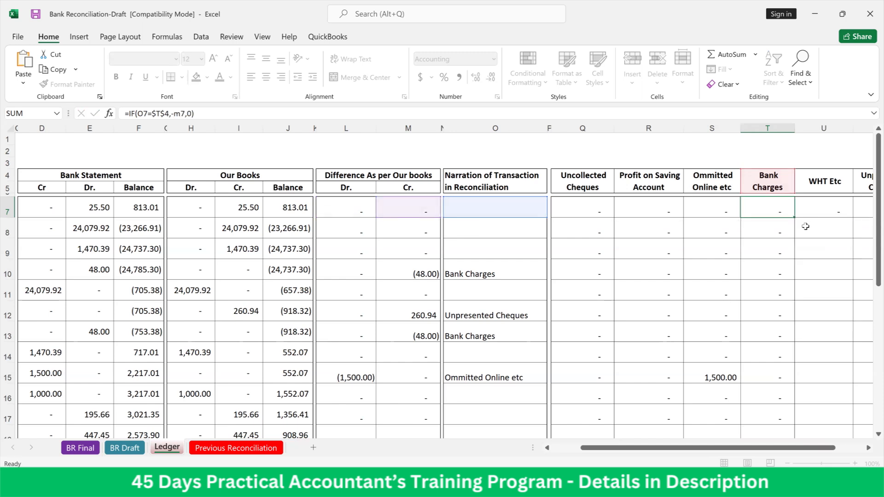
Copy T7's corrected IF formula down the Bank Charges column through row 27 as formulas only
left_click(764, 208)
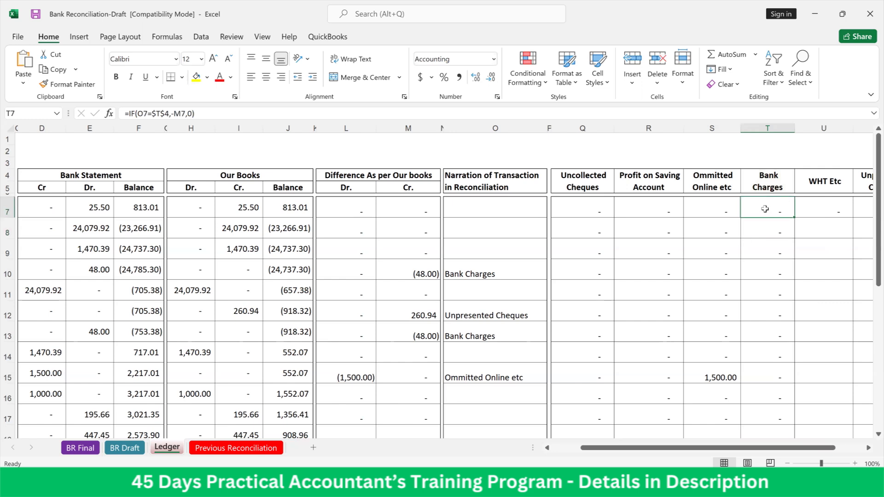
key("ctrl+c")
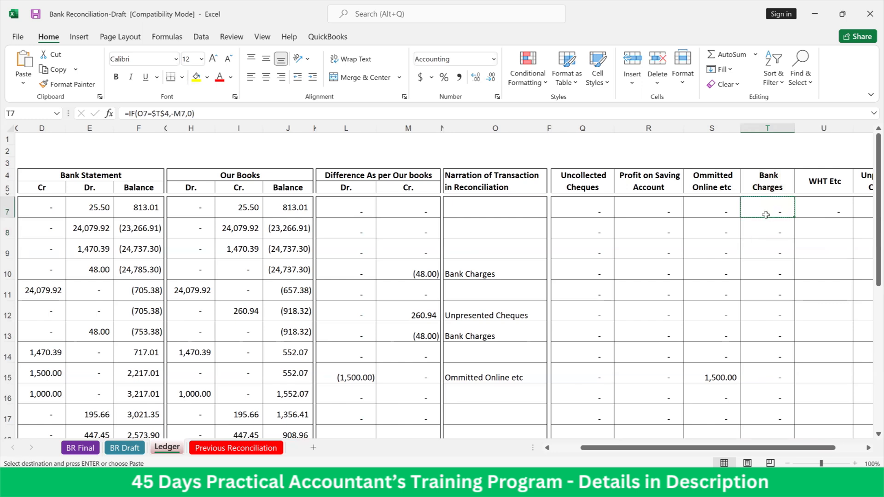
left_click_drag(766, 228, 770, 416)
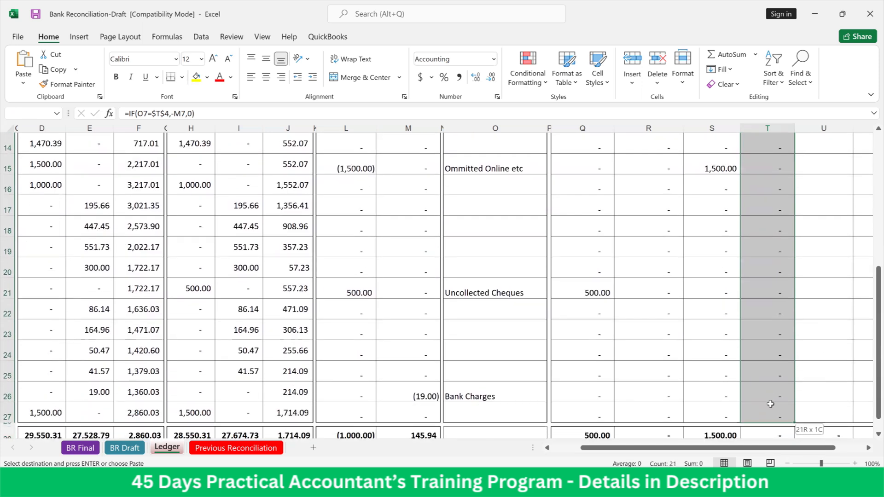
right_click(755, 363)
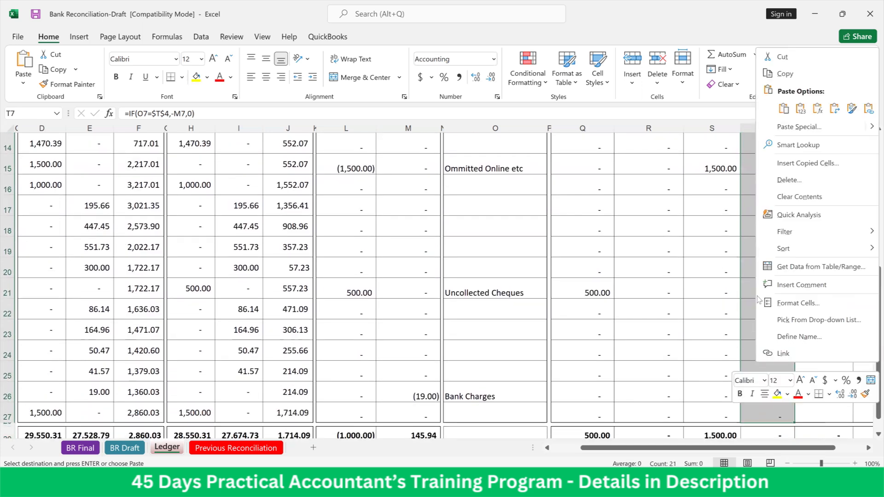
left_click(813, 108)
scroll(814, 212, "up", 4)
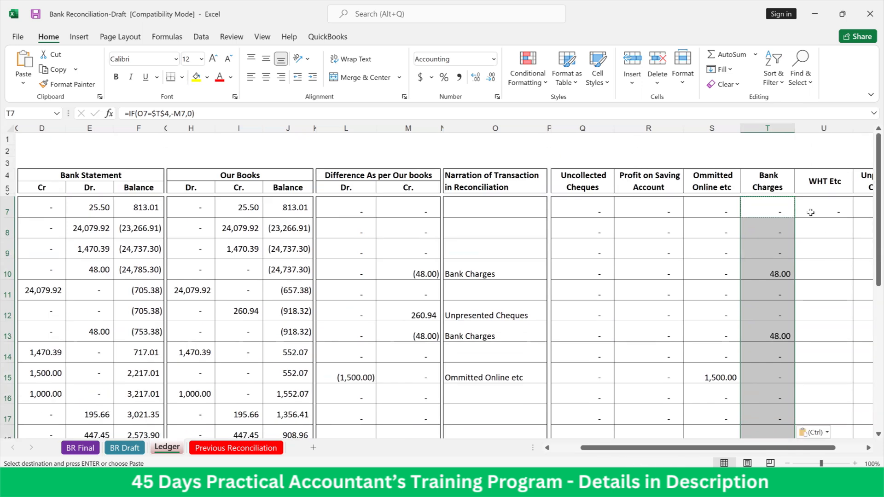
Change the value-if-true reference in U7's WHT Etc formula to -M7
left_click(825, 210)
double_click(826, 210)
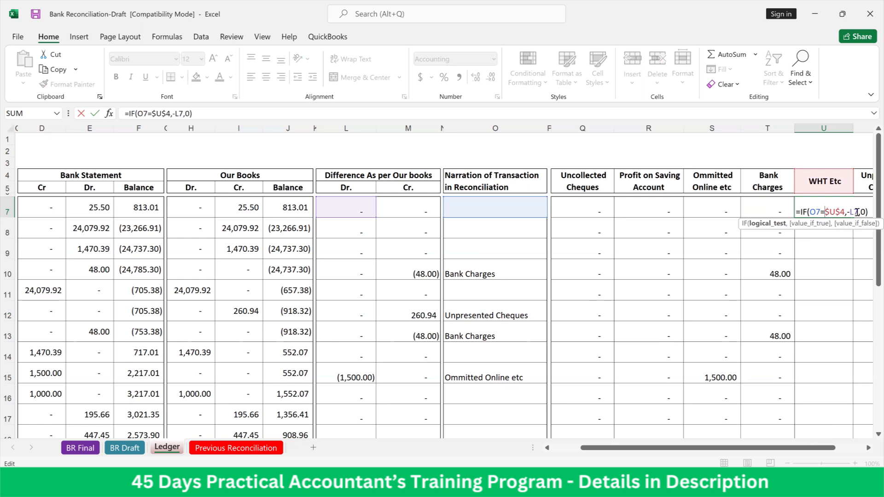
left_click(855, 212)
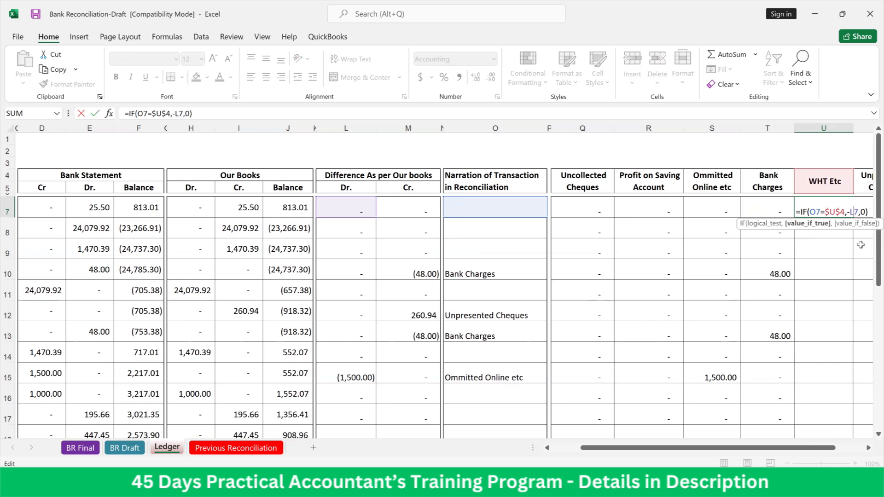
key("BackSpace")
type("m")
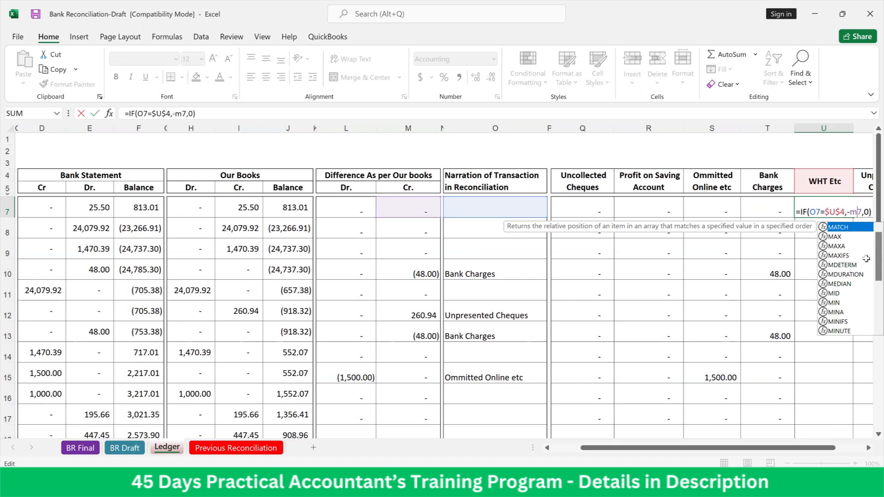
key("Return")
Copy U7's IF formula down the WHT Etc column through row 27, pasting formulas only
left_click(842, 214)
key("ctrl+c")
left_click_drag(843, 214, 816, 356)
right_click(816, 356)
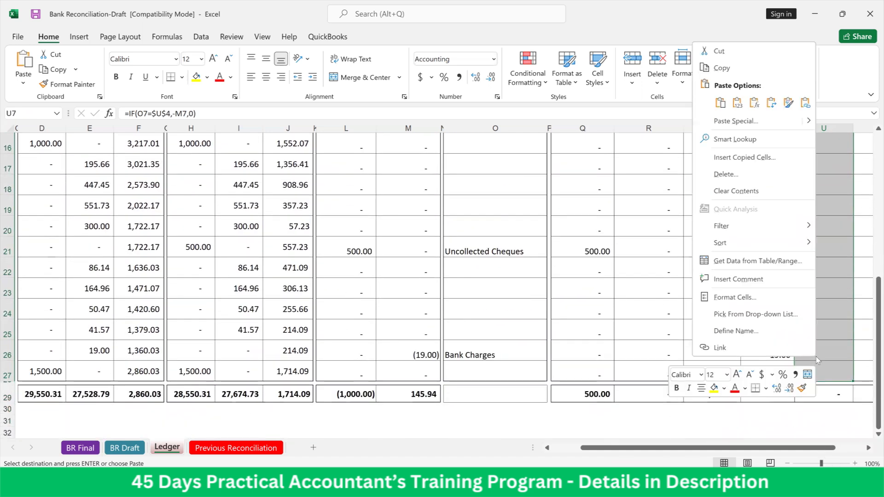
left_click(757, 107)
scroll(829, 294, "up", 5)
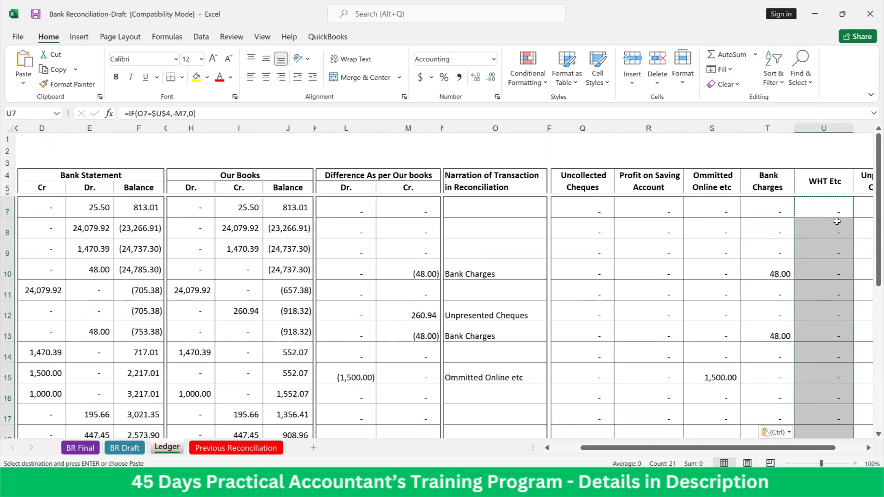
Copy the formula text =IF(O7=$U$4,-M7,0) from U7 into V7 under Unpresented Cheques
key("Right")
key("Right")
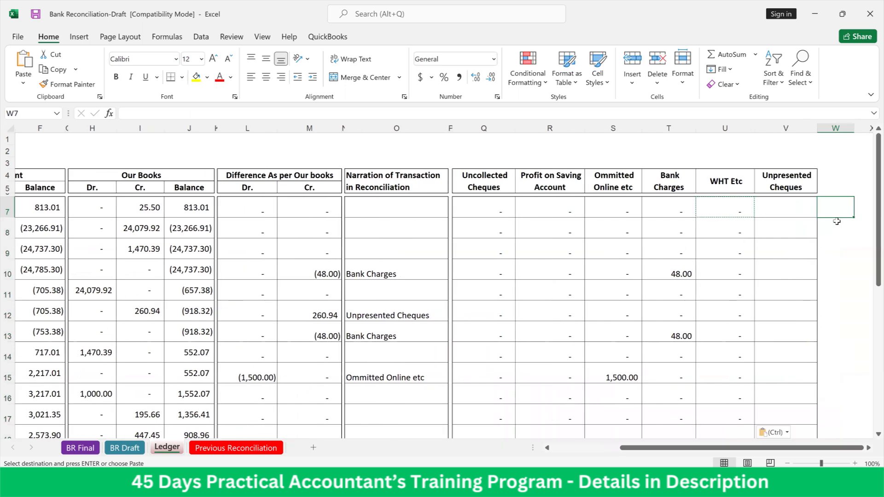
key("Left")
key("Escape")
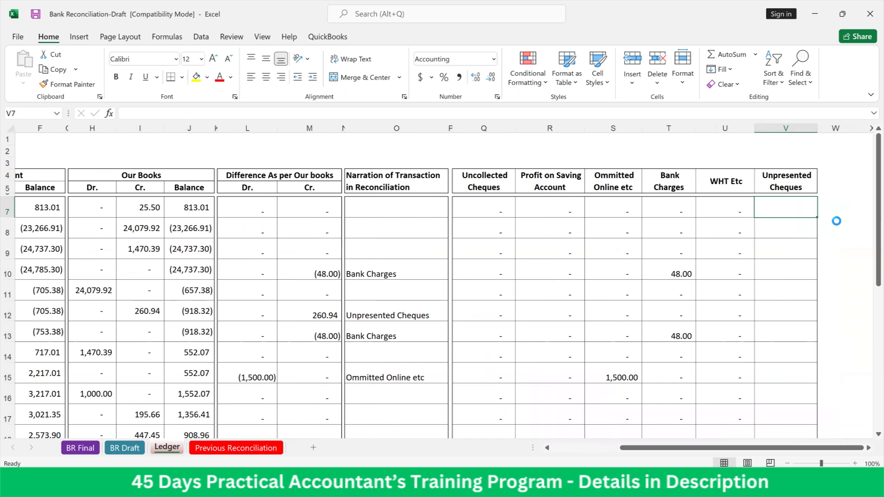
double_click(736, 205)
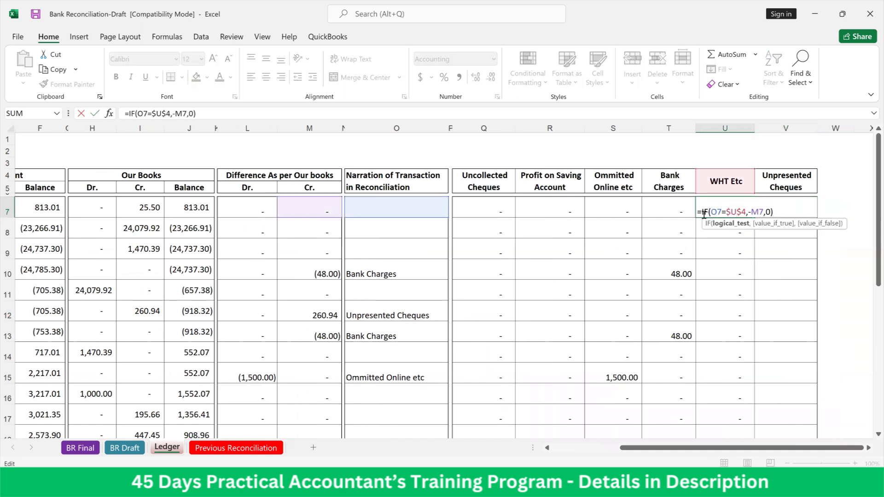
left_click_drag(698, 211, 774, 212)
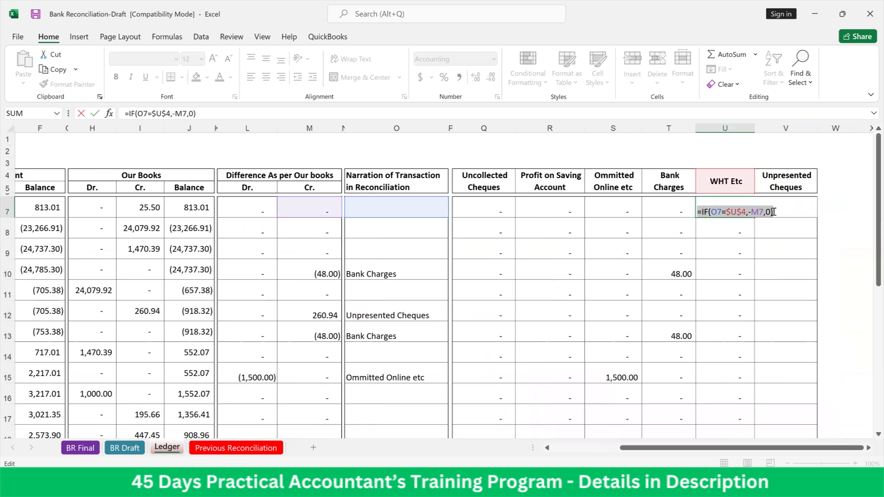
left_click(773, 211)
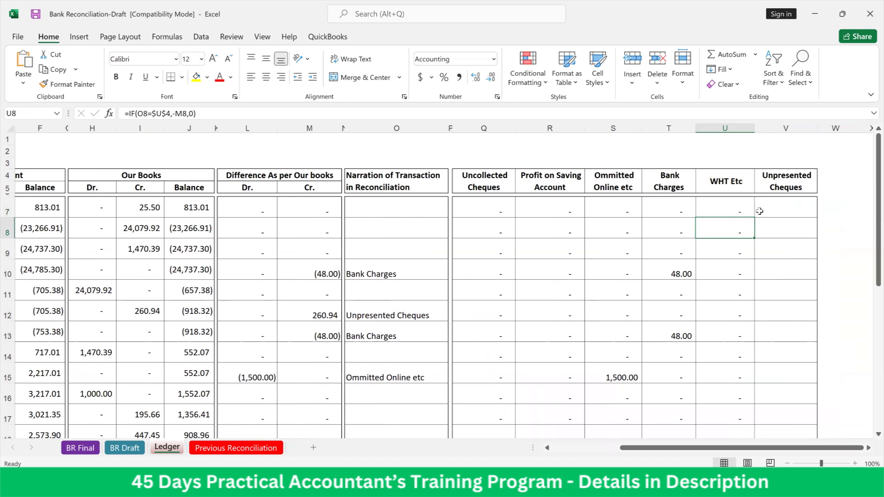
double_click(772, 210)
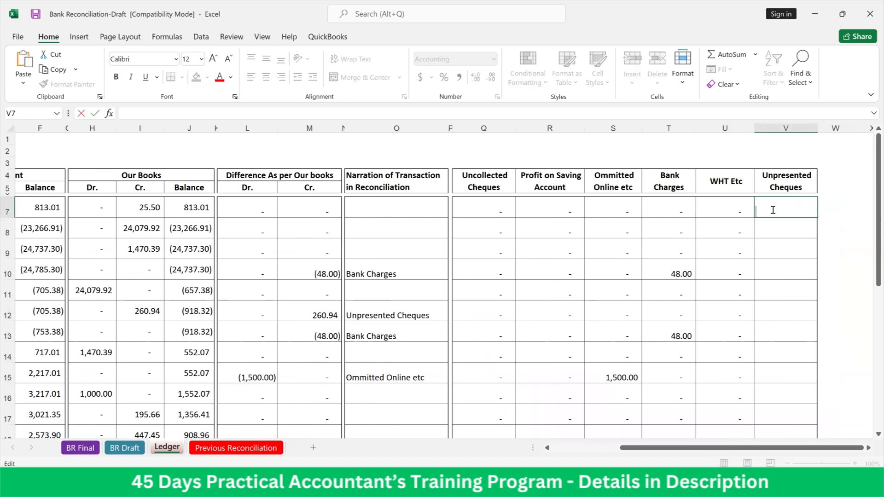
key("ctrl+v")
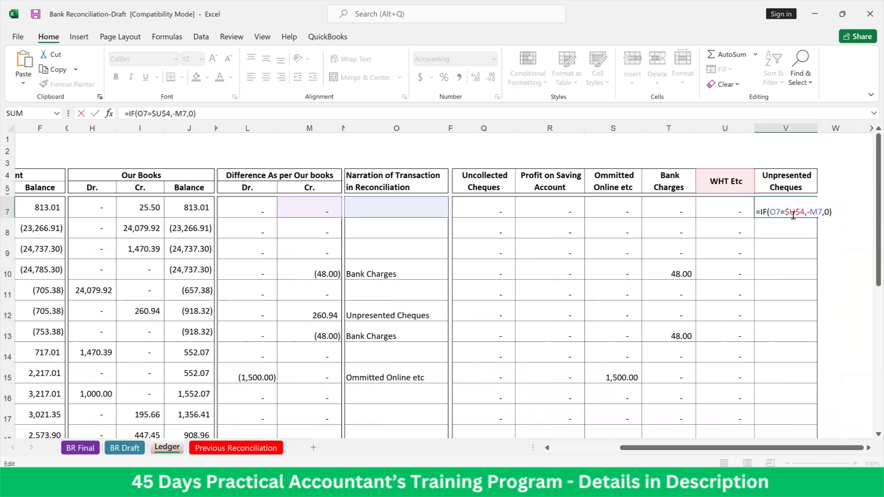
Change the header reference in V7's IF formula to $V$4
left_click(796, 213)
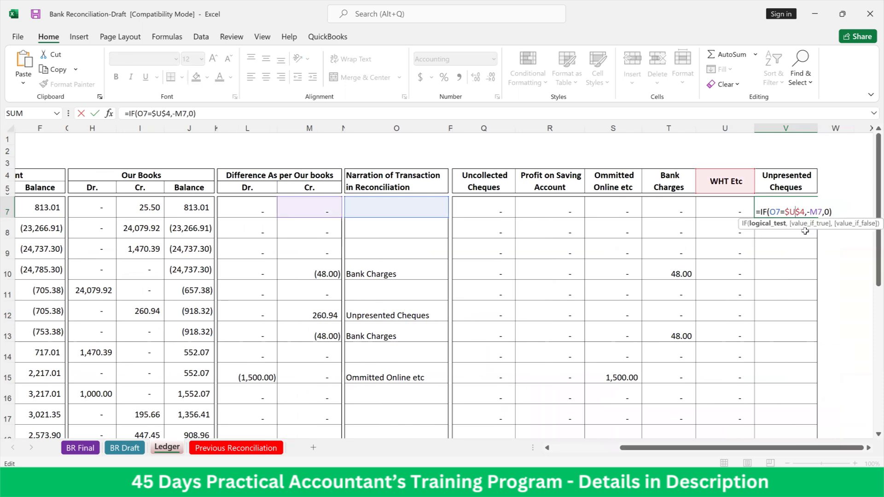
key("BackSpace")
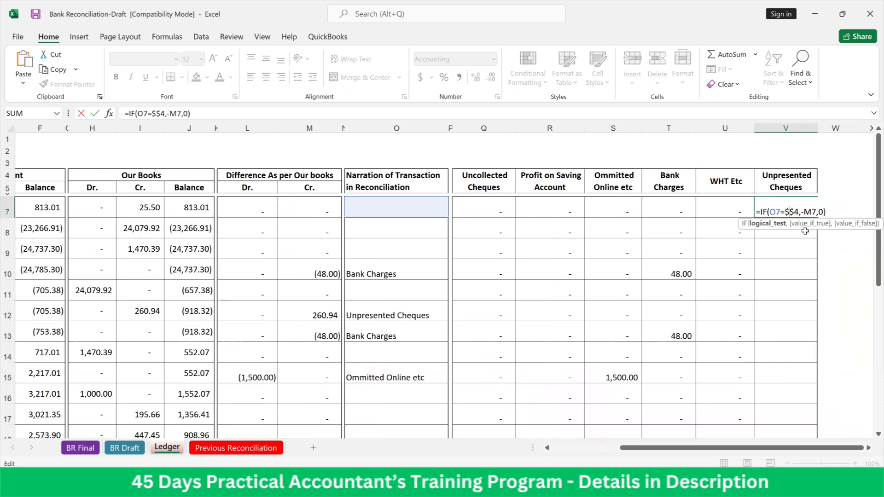
type("v")
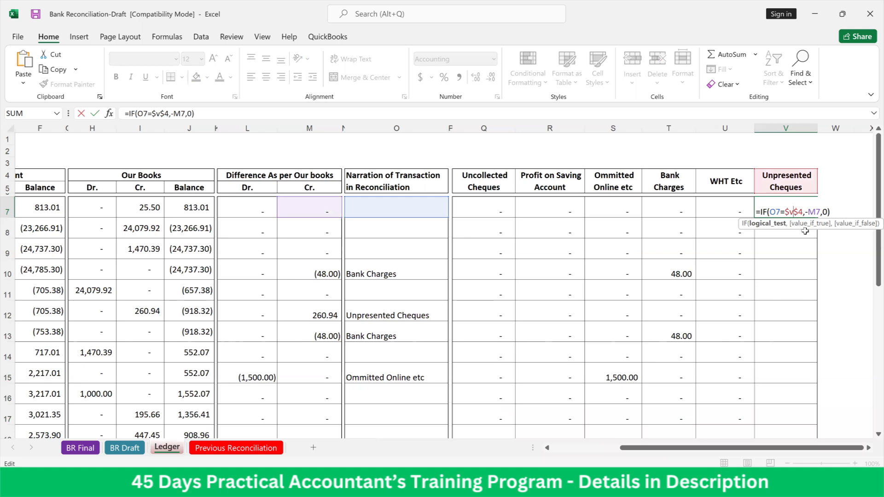
key("Return")
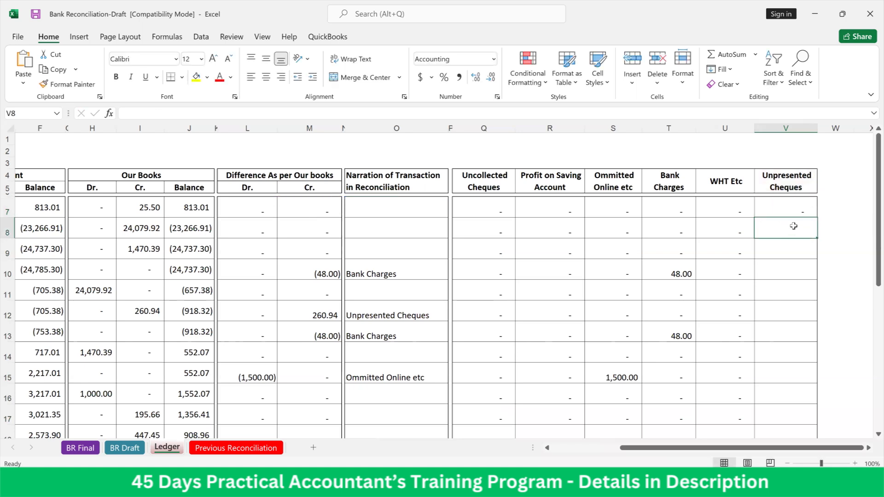
Copy V7's IF formula down the Unpresented Cheques column through row 27, pasting formulas only
left_click(792, 211)
key("ctrl+c")
left_click_drag(791, 228, 794, 428)
right_click(789, 387)
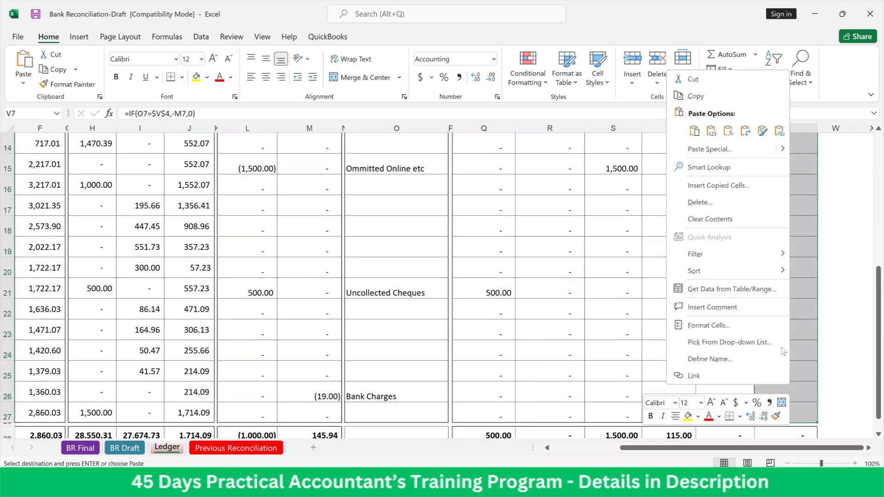
left_click(728, 131)
scroll(731, 137, "up", 5)
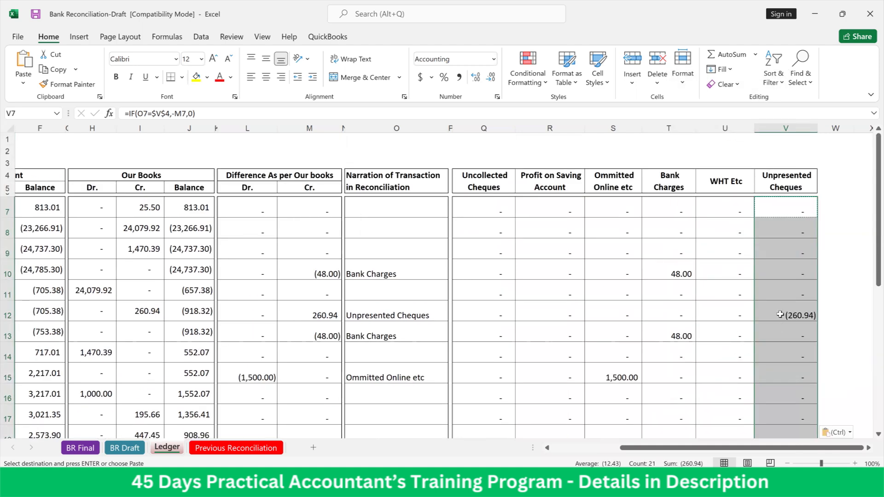
Remove the minus sign from V7's value-if-true reference so the formula reads =IF(O7=$V$4,M7,0)
double_click(781, 208)
left_click(811, 214)
key("BackSpace")
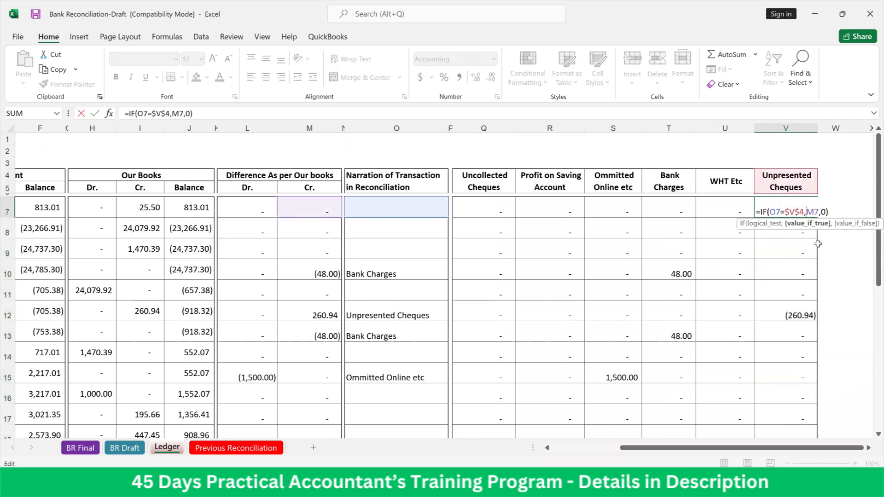
key("ctrl+Return")
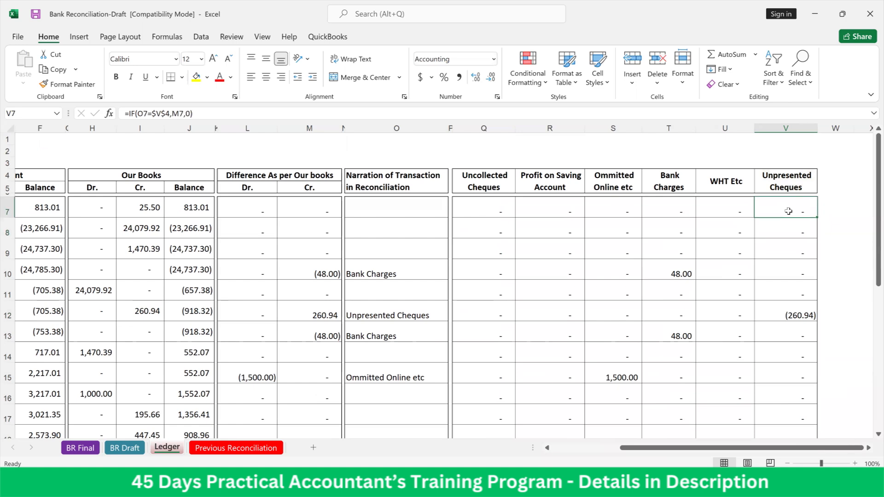
Copy the corrected V7 formula over the Unpresented Cheques column through row 27, pasting formulas only
key("ctrl+c")
left_click_drag(793, 208, 793, 439)
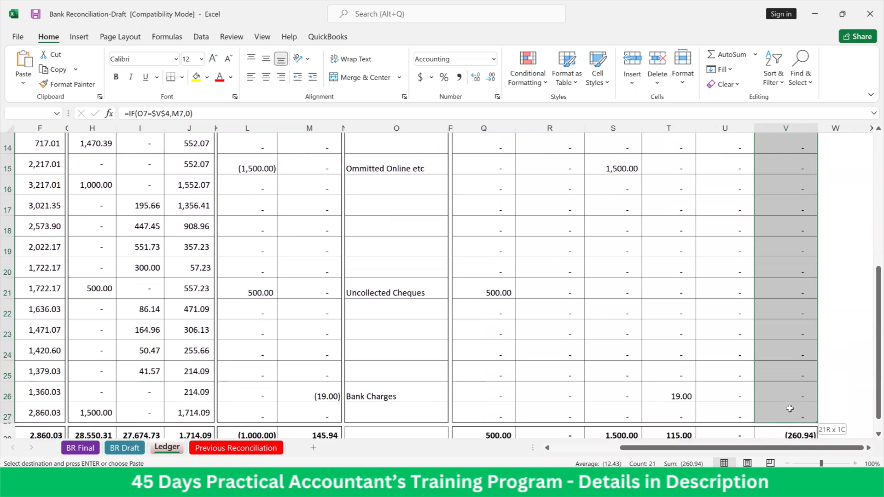
right_click(785, 354)
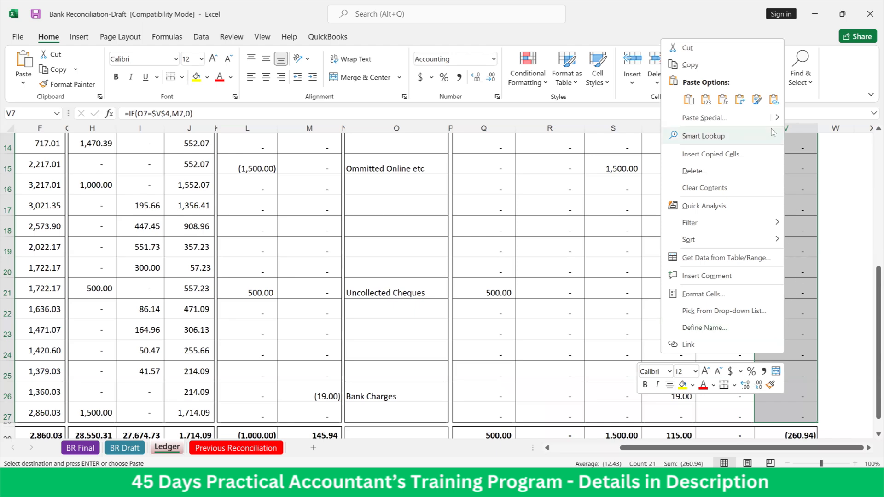
left_click(724, 101)
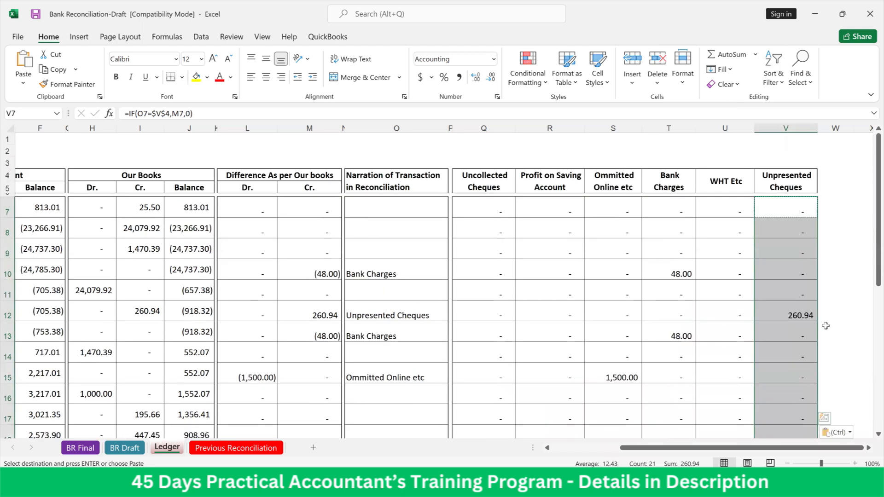
Check the row 29 totals of the category columns, from Unpresented Cheques back to Uncollected Cheques
scroll(793, 336, "down", 5)
left_click(796, 359)
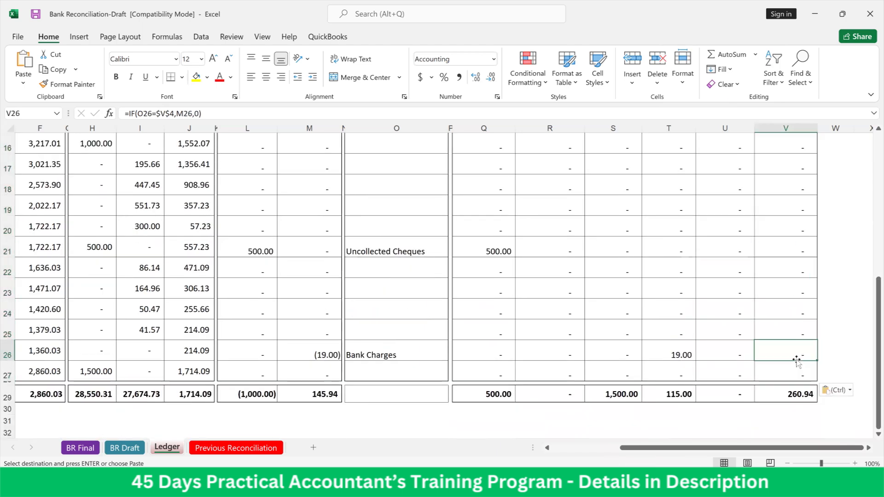
left_click(804, 395)
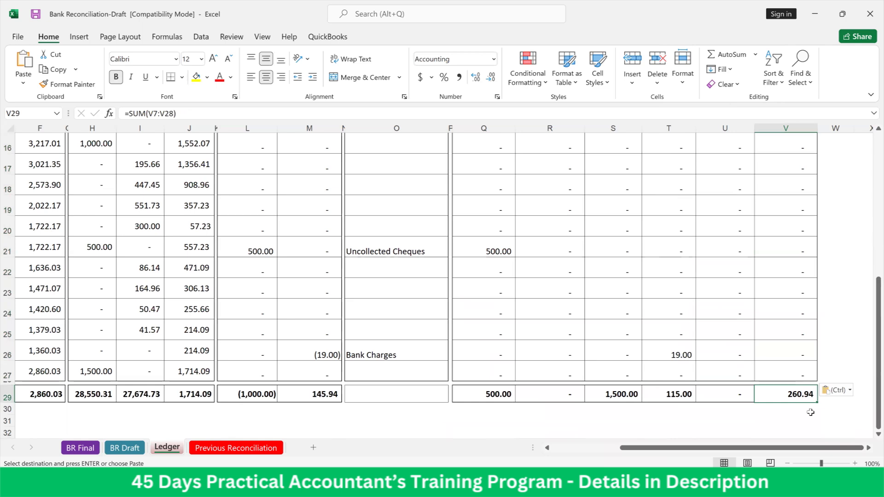
key("Left")
key("Left")
key("Left")
key("Left")
key("Left")
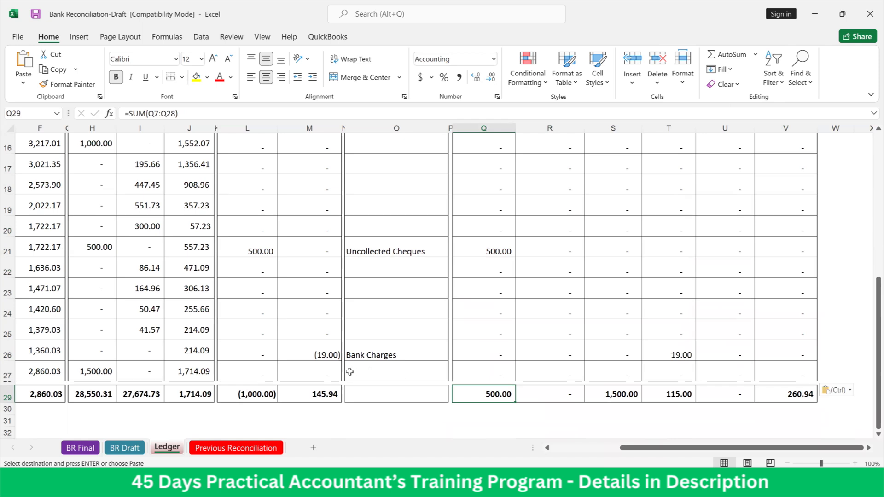
Compare the ledger differences and their narrations with the category columns, checking the Bank Charges differences in M10 and M13
scroll(399, 365, "up", 4)
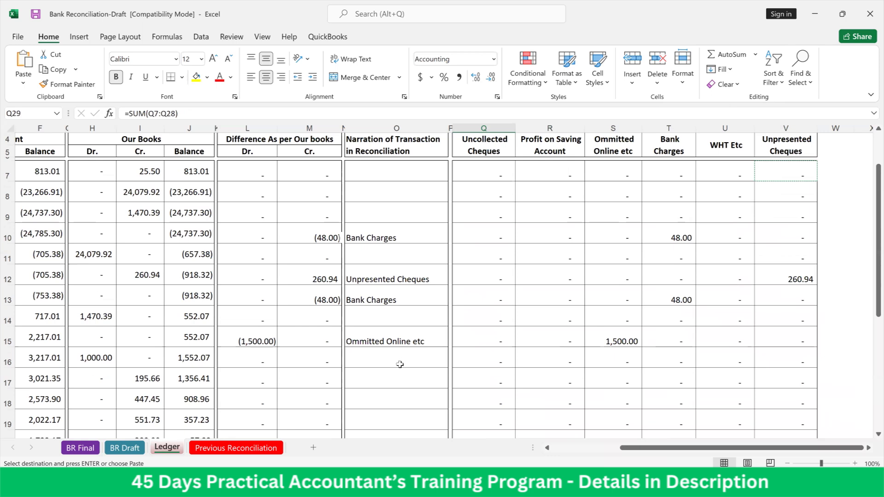
scroll(400, 364, "down", 6)
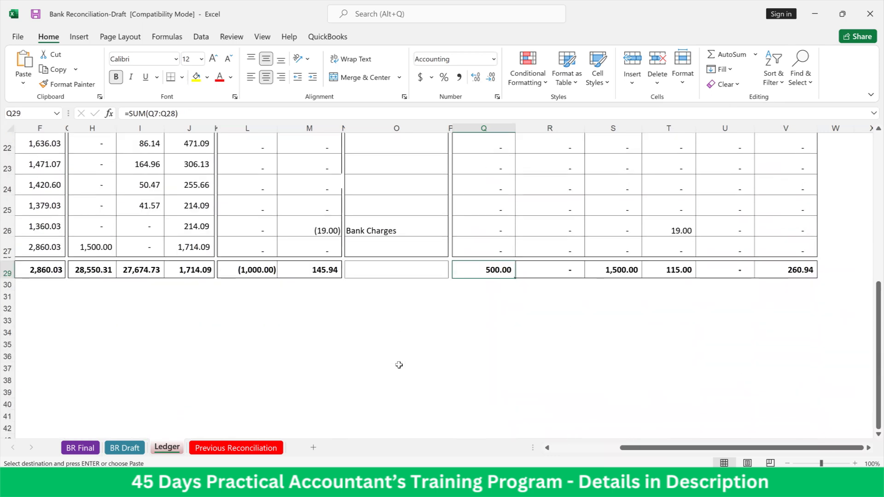
scroll(399, 364, "up", 3)
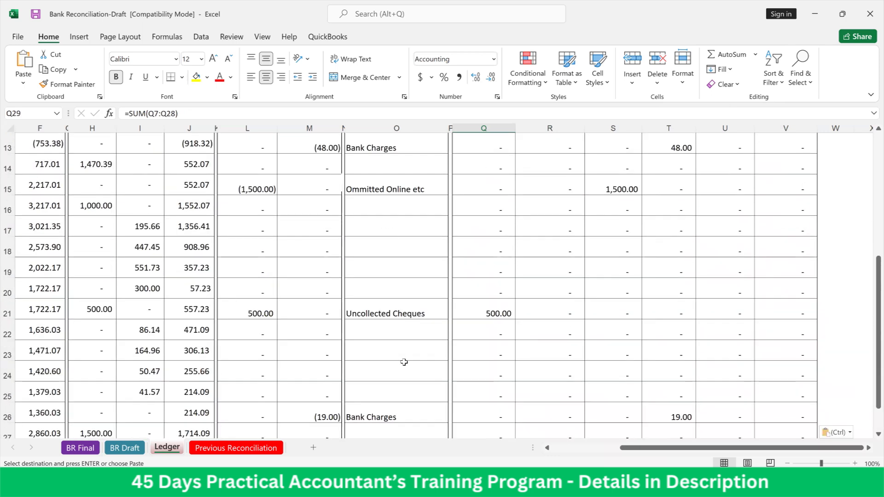
scroll(403, 362, "down", 4)
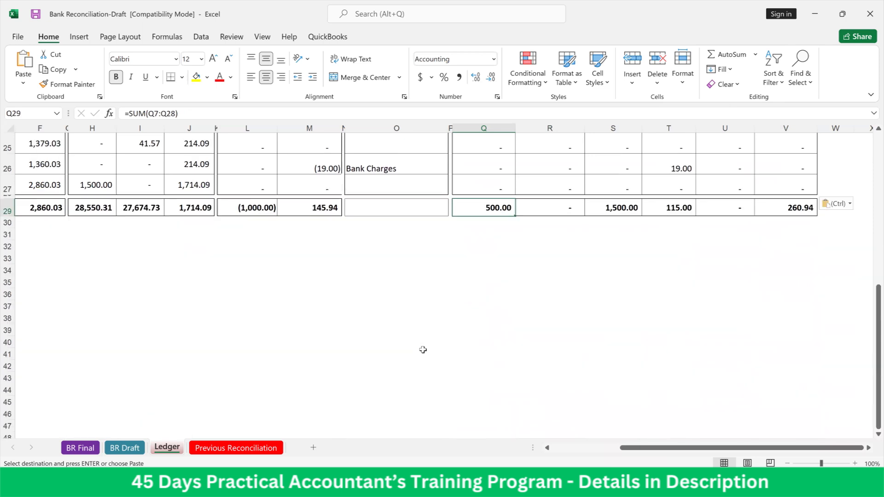
scroll(426, 348, "up", 8)
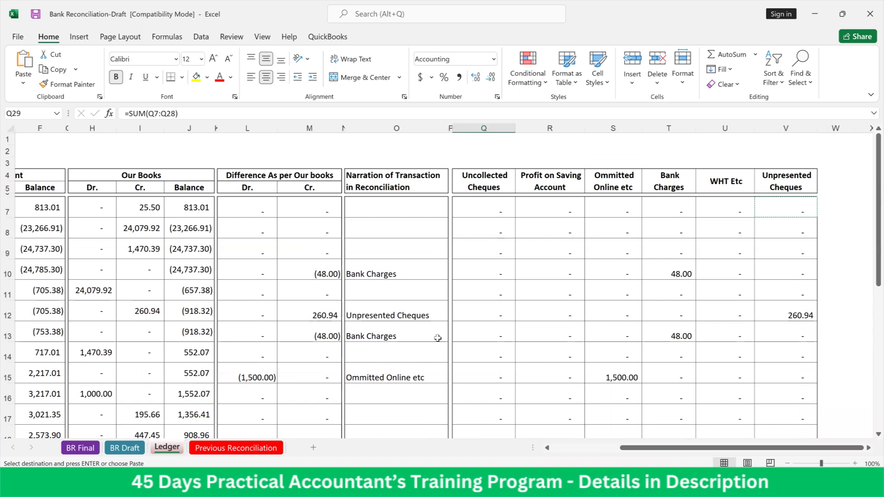
scroll(437, 338, "down", 7)
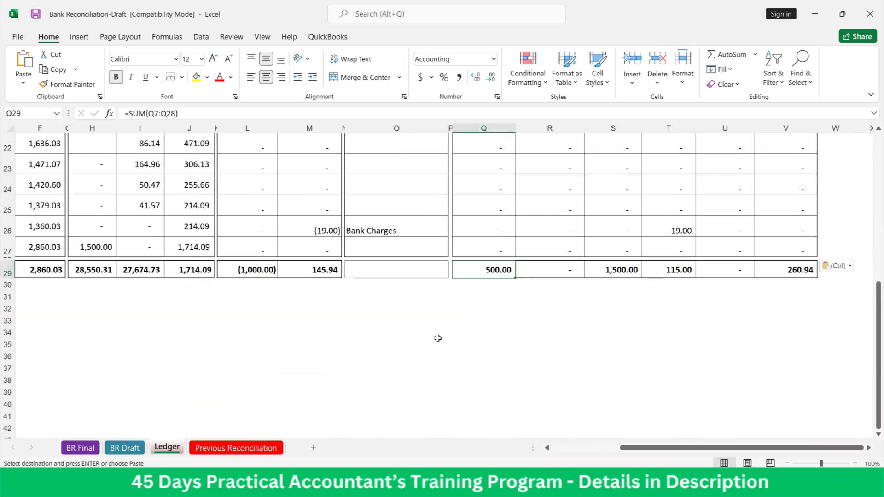
scroll(438, 338, "up", 3)
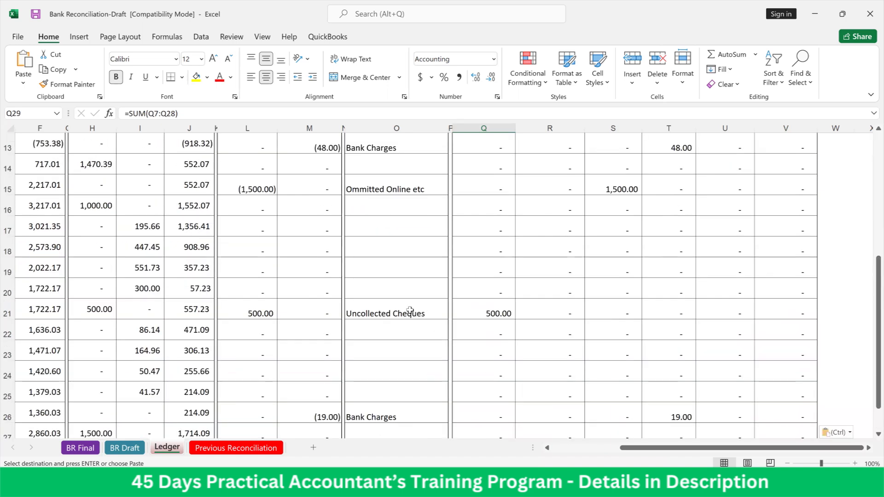
scroll(410, 311, "up", 3)
left_click(332, 235)
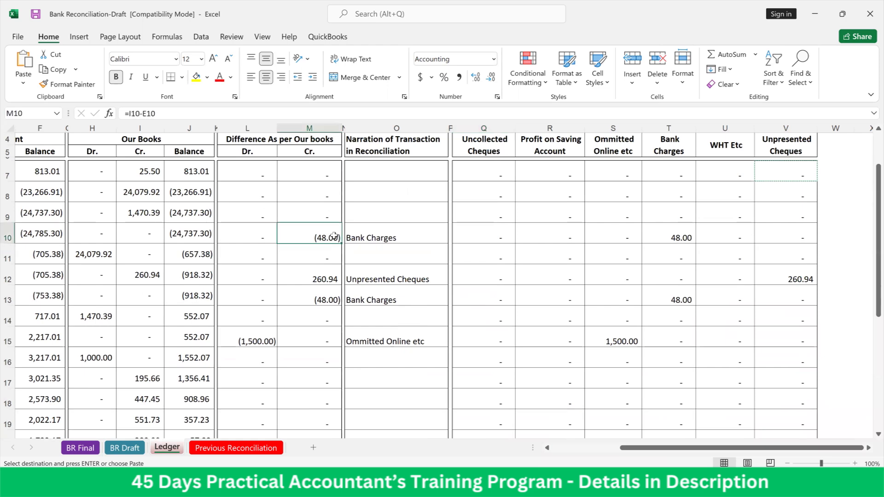
left_click(336, 297)
scroll(337, 296, "down", 3)
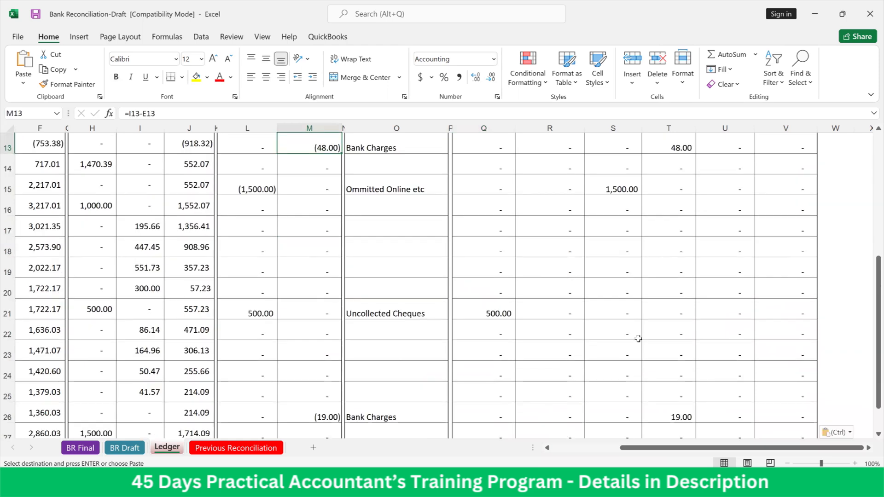
Review the amounts distributed to each category column against the row 29 totals, including the Uncollected Cheques total in Q29
scroll(780, 299, "up", 4)
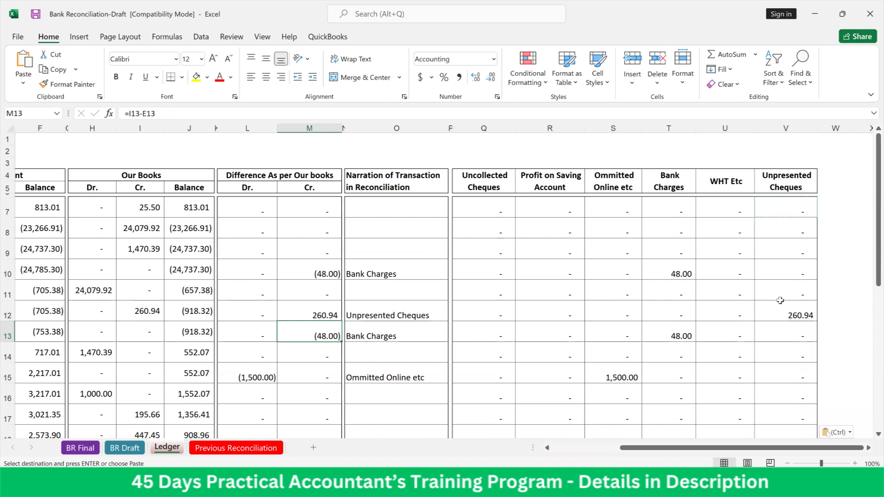
scroll(780, 300, "down", 4)
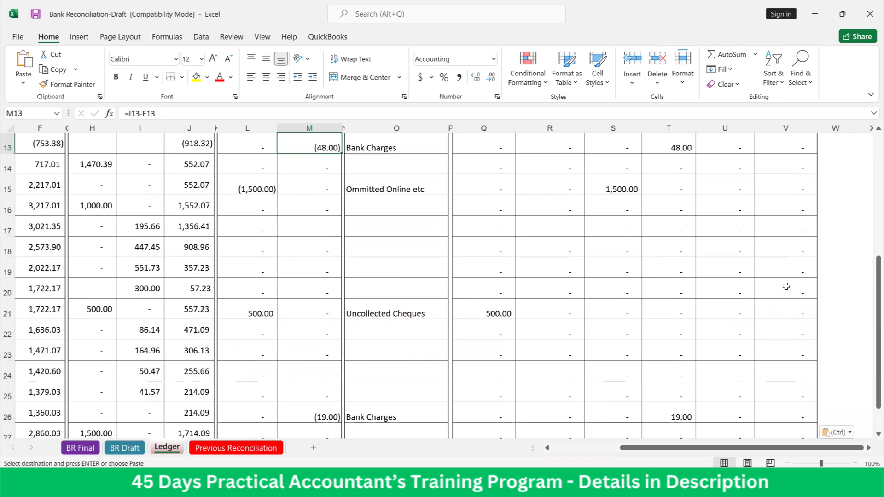
scroll(786, 286, "down", 3)
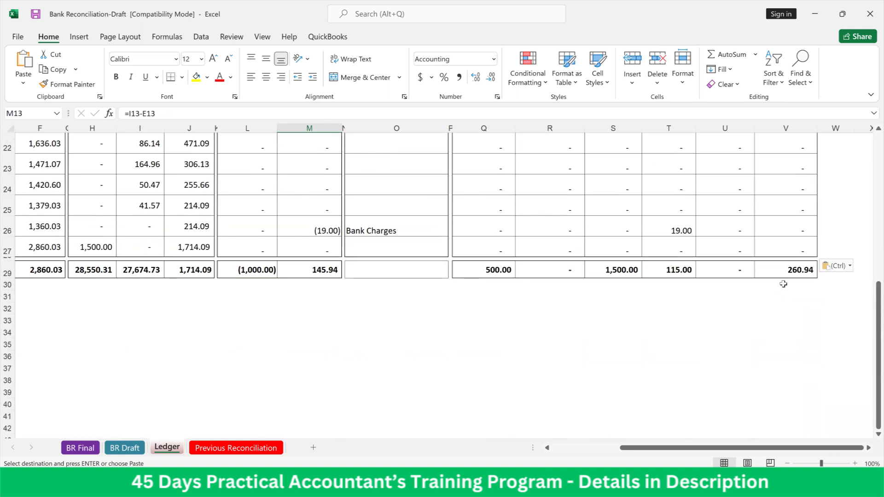
scroll(784, 285, "up", 6)
scroll(768, 315, "down", 7)
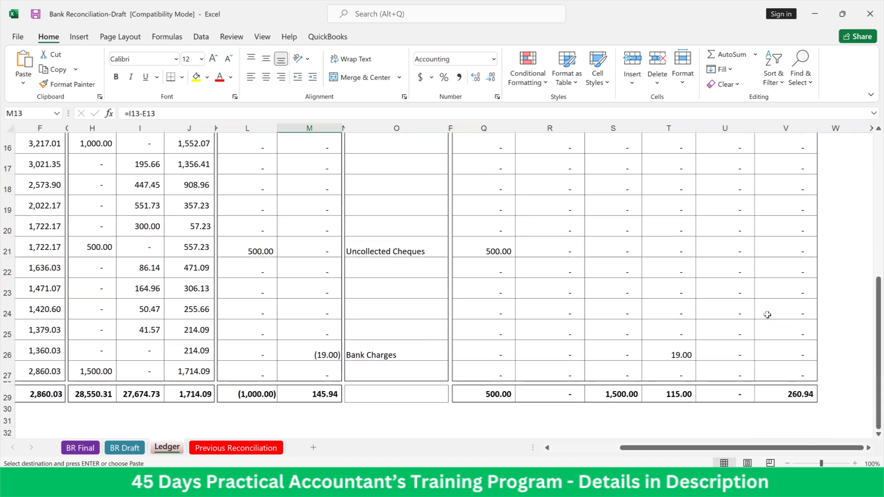
left_click(488, 207)
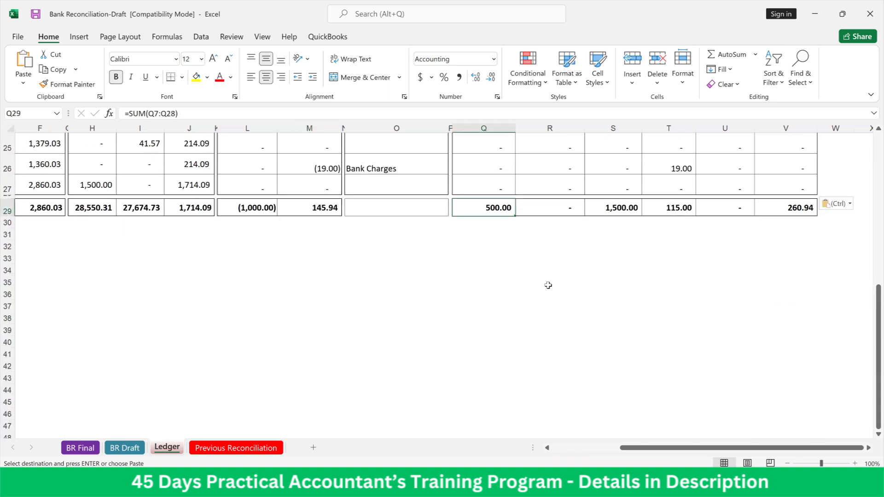
scroll(548, 285, "up", 5)
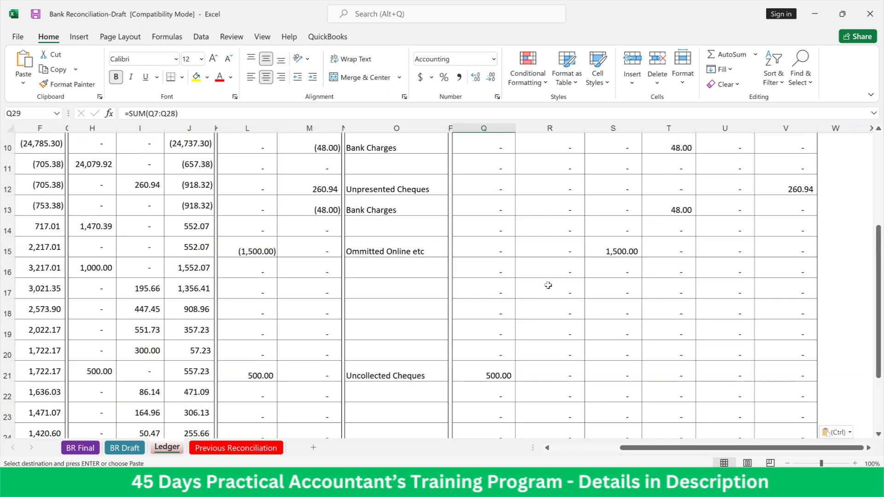
scroll(548, 285, "up", 2)
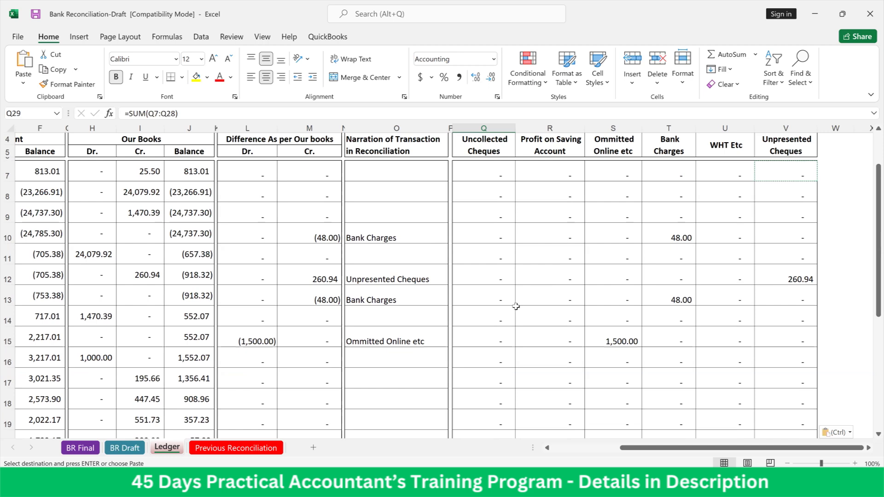
Open the BR Draft sheet at 120% zoom and select the bank account number cell D6
scroll(516, 306, "up", 1)
left_click(123, 448)
left_click(282, 315)
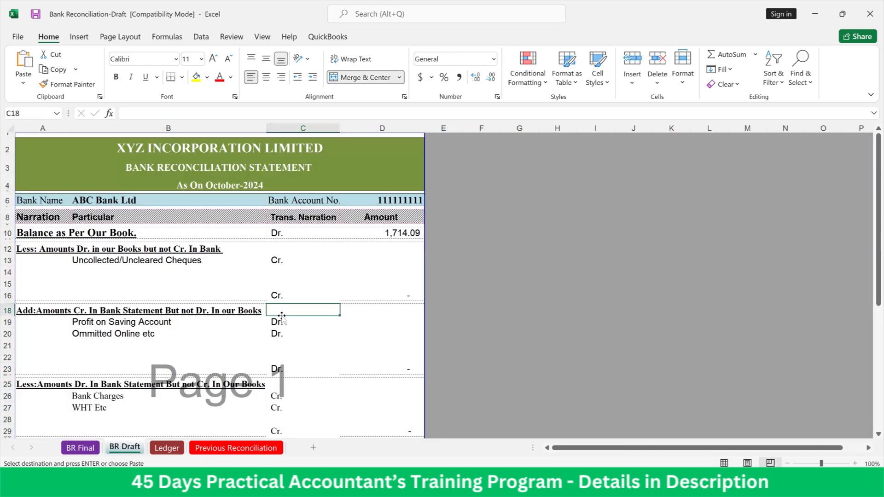
left_click(856, 463)
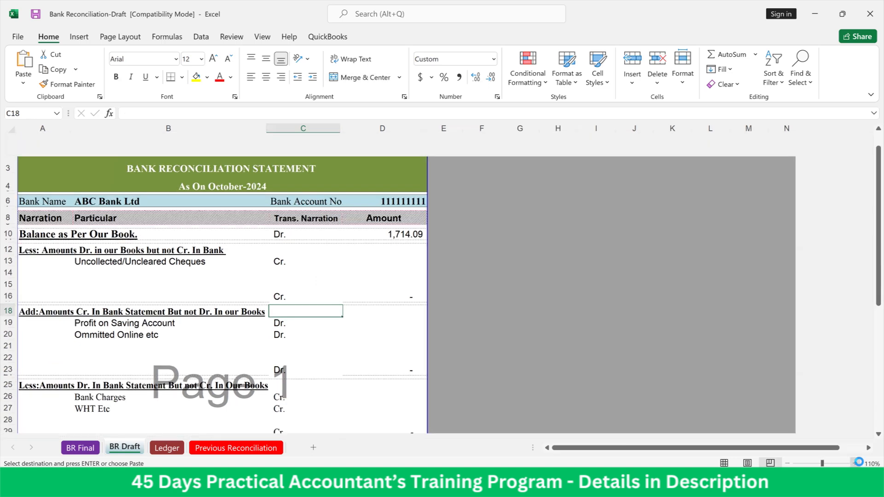
left_click(859, 462)
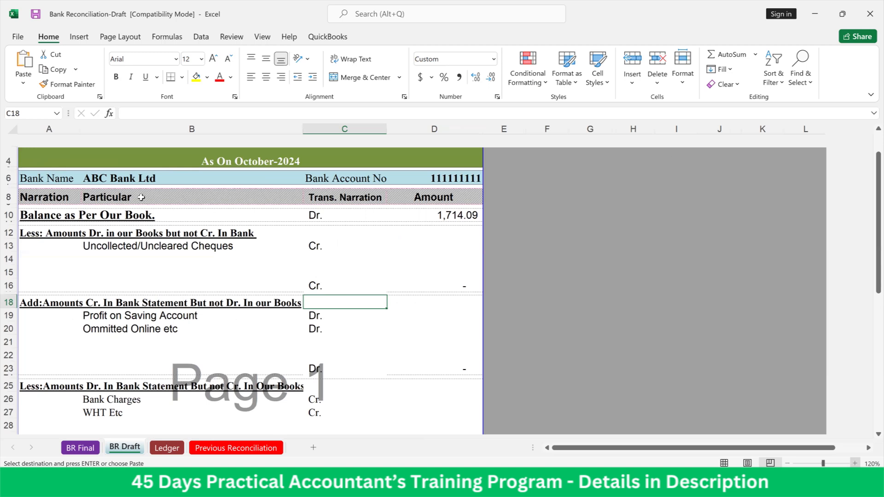
scroll(391, 224, "up", 1)
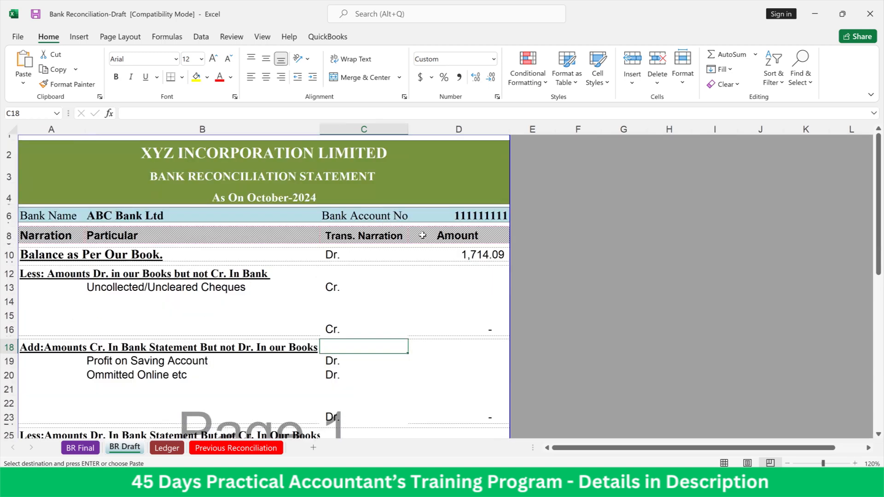
left_click(462, 217)
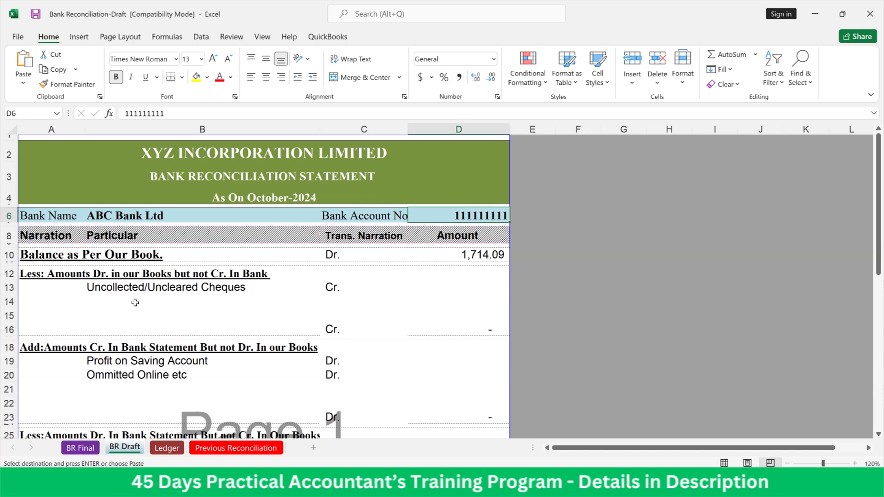
Review the particulars listed under each reconciliation section, from Uncollected/Uncleared Cheques through Bank Charges to Un Presented Cheques
left_click(149, 287)
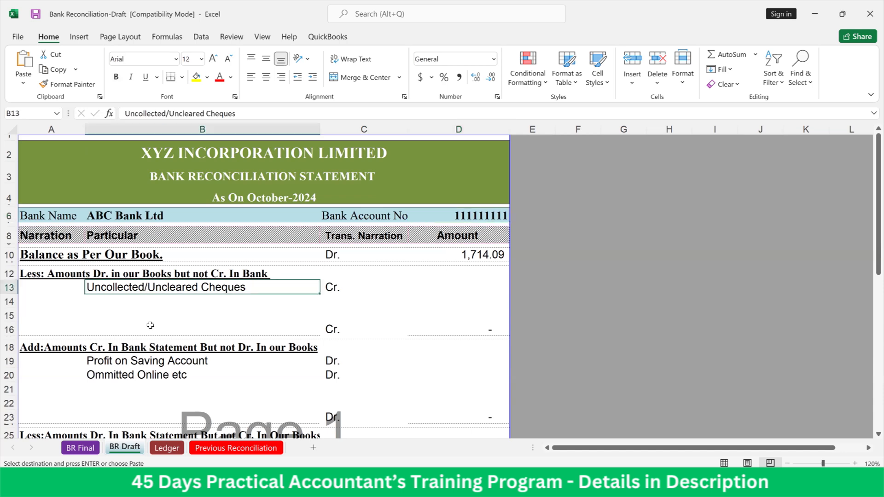
left_click(130, 302)
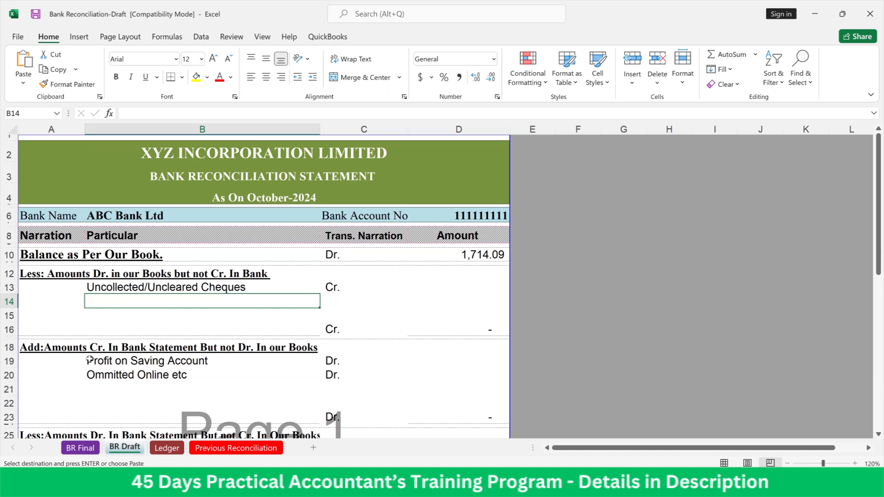
scroll(90, 359, "down", 1)
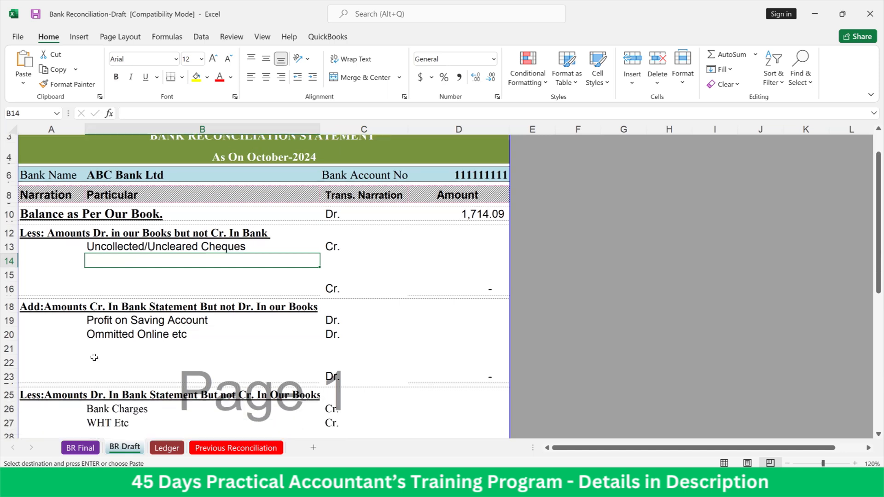
left_click(103, 317)
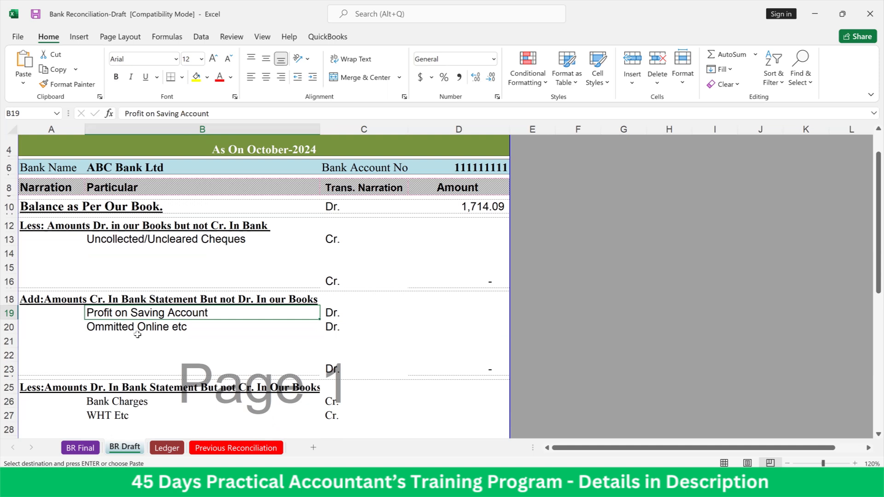
left_click(141, 332)
scroll(145, 337, "down", 2)
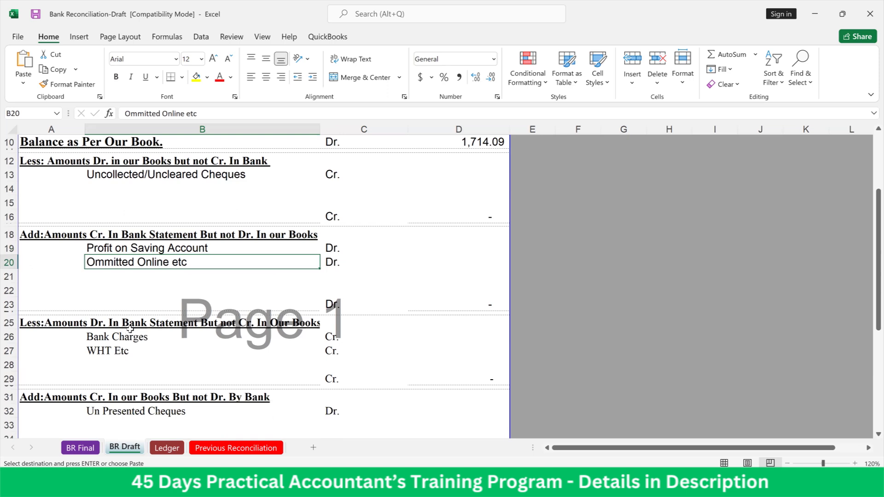
left_click(130, 341)
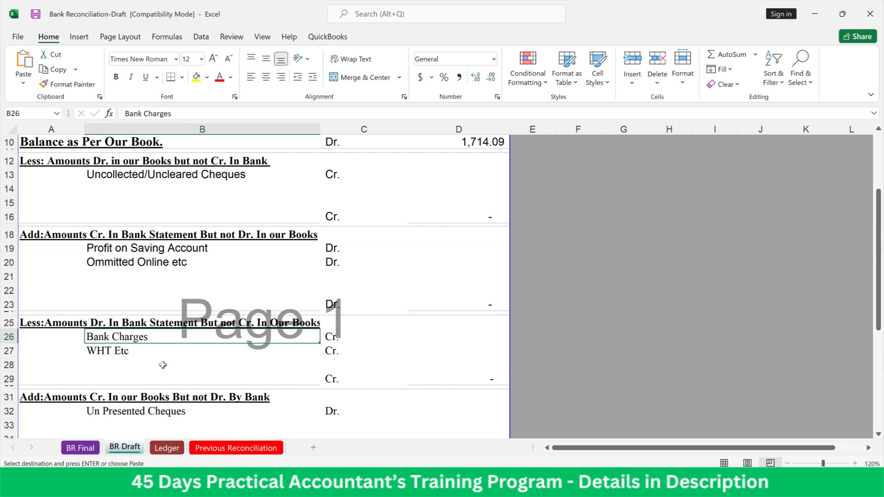
scroll(163, 364, "down", 2)
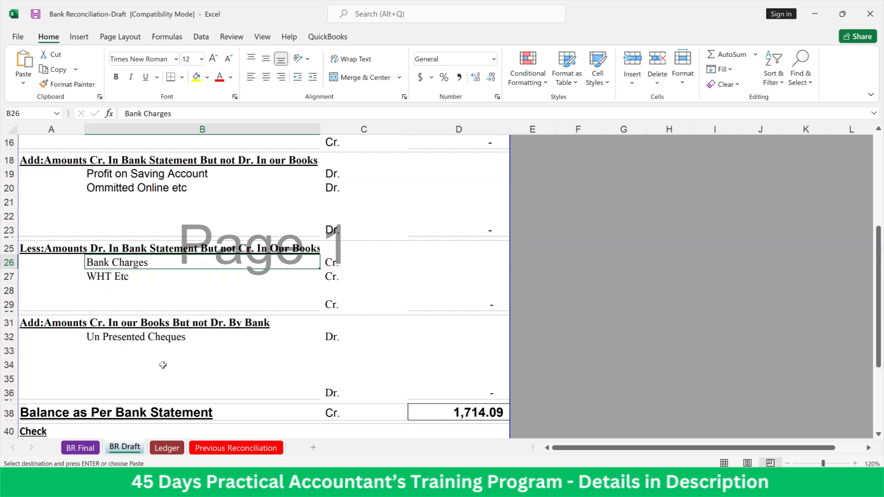
left_click(153, 335)
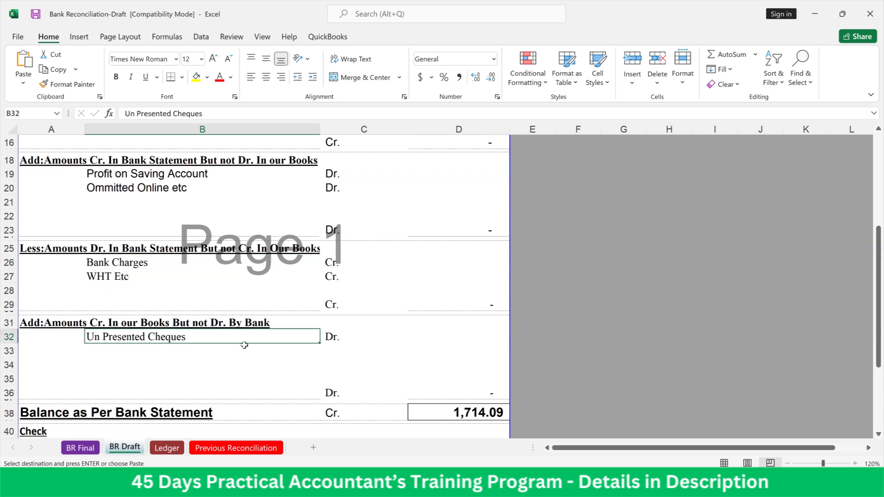
Inspect the SUM subtotal formulas in D16 and D29 along with the particulars of the sections in between
scroll(466, 378, "up", 5)
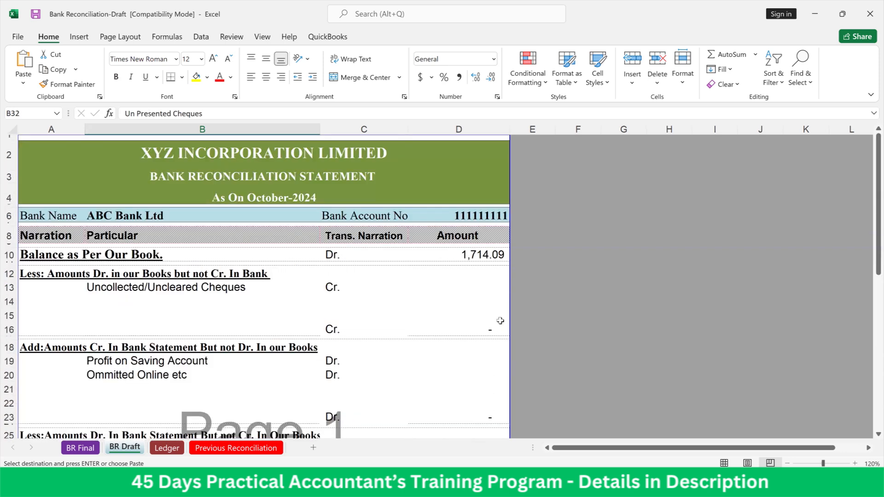
double_click(471, 328)
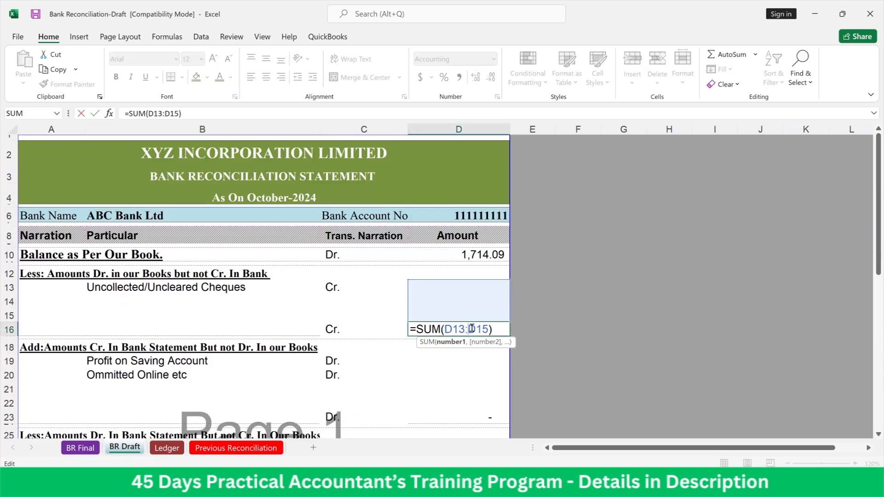
key("Return")
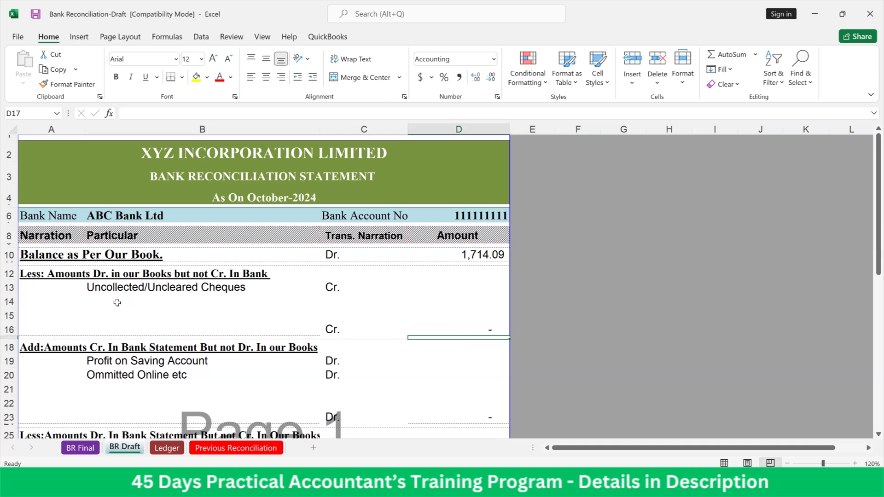
left_click(161, 365)
left_click(161, 378)
scroll(185, 363, "down", 3)
left_click(134, 337)
left_click(153, 350)
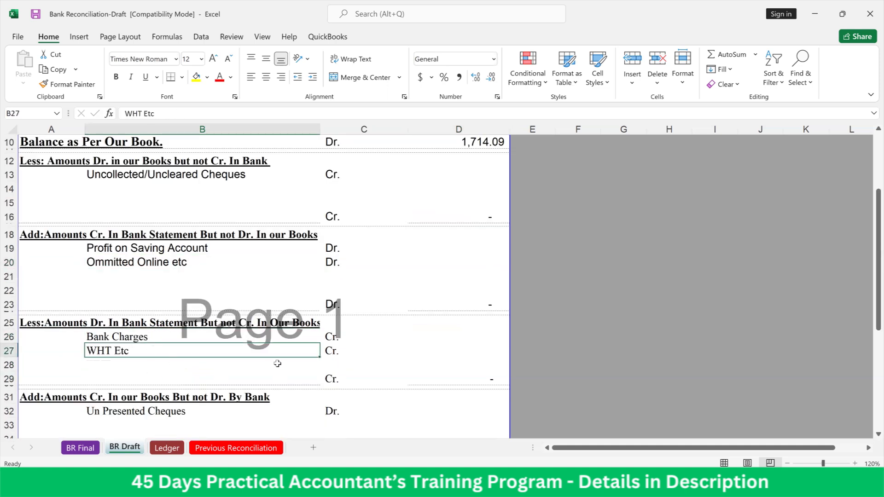
double_click(451, 377)
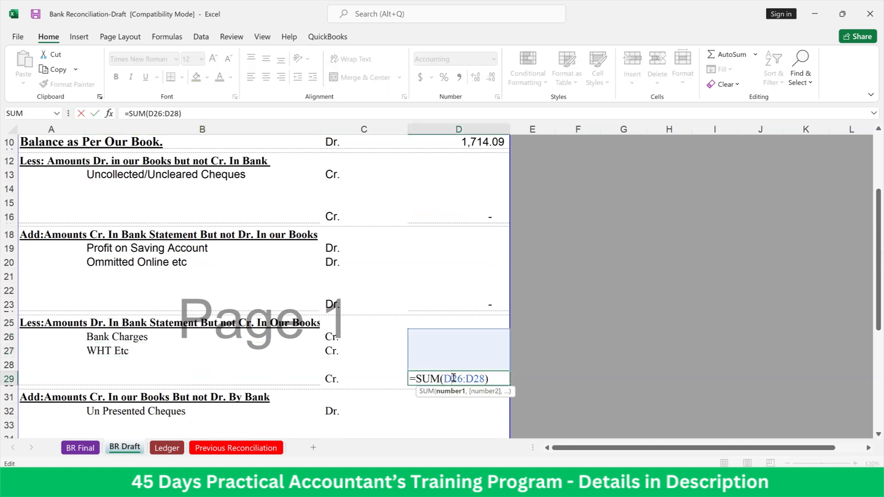
key("Return")
Link the Uncollected/Uncleared Cheques amount in D13 to the Uncollected Cheques total in Q29 of the Ledger sheet
scroll(453, 377, "up", 3)
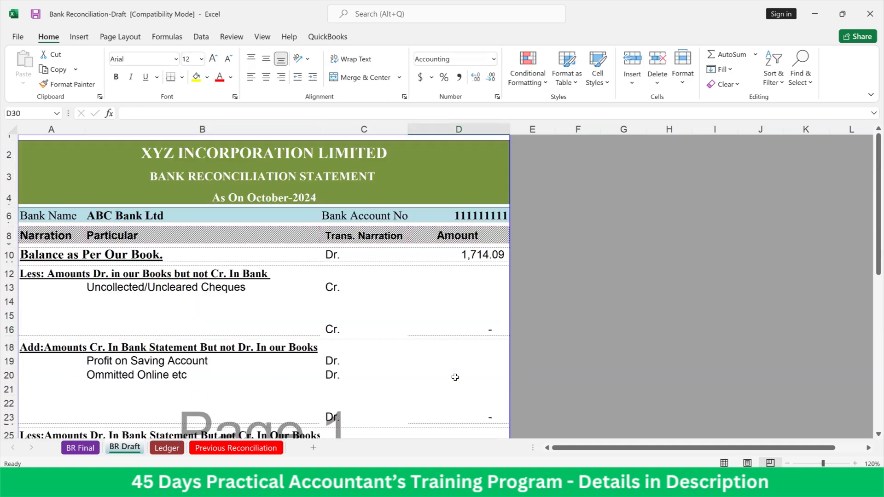
left_click(489, 286)
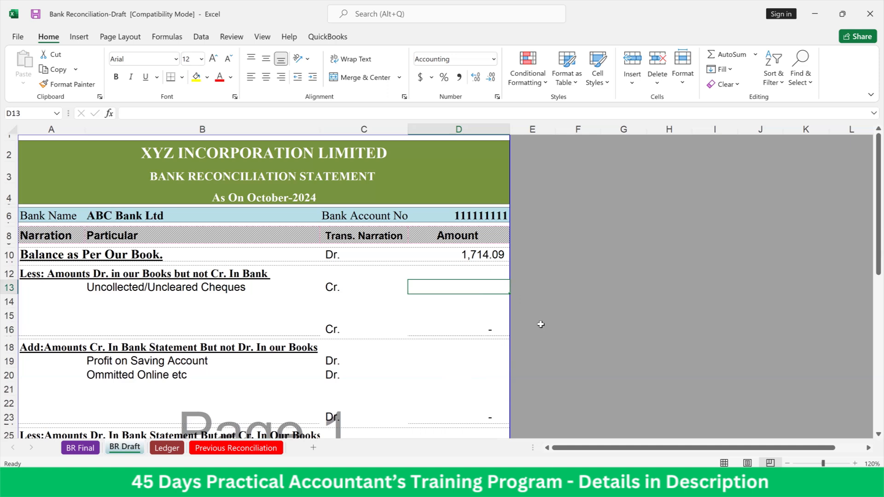
type("=")
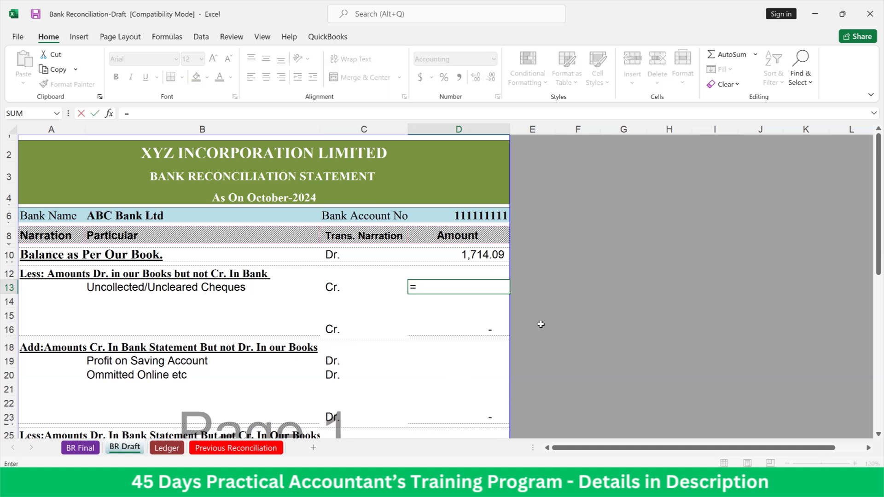
left_click(176, 453)
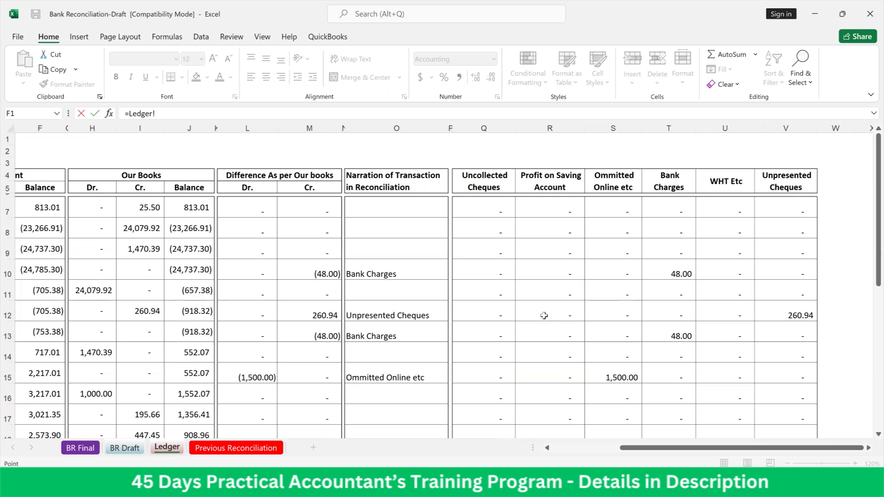
scroll(544, 316, "down", 8)
left_click(490, 201)
key("Return")
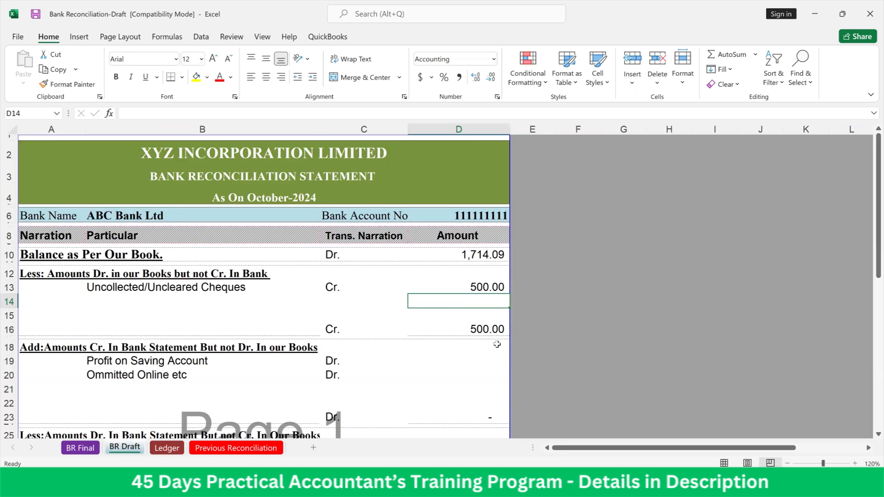
Link the Profit on Saving Account amount in D19 to its column total in R29 of the Ledger sheet
scroll(455, 276, "down", 2)
left_click(455, 273)
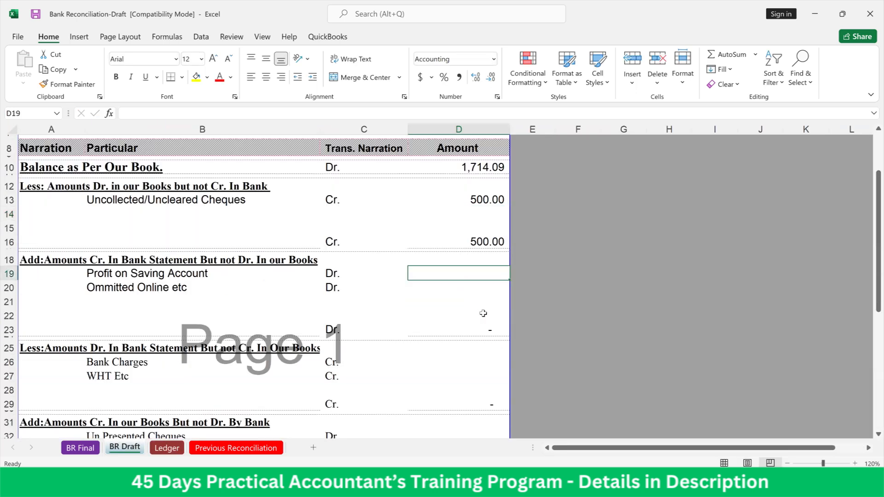
type("=")
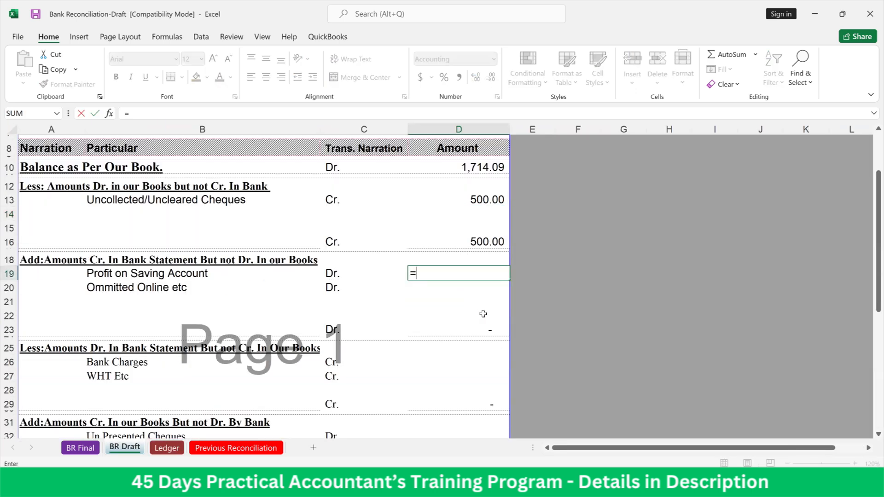
left_click(177, 450)
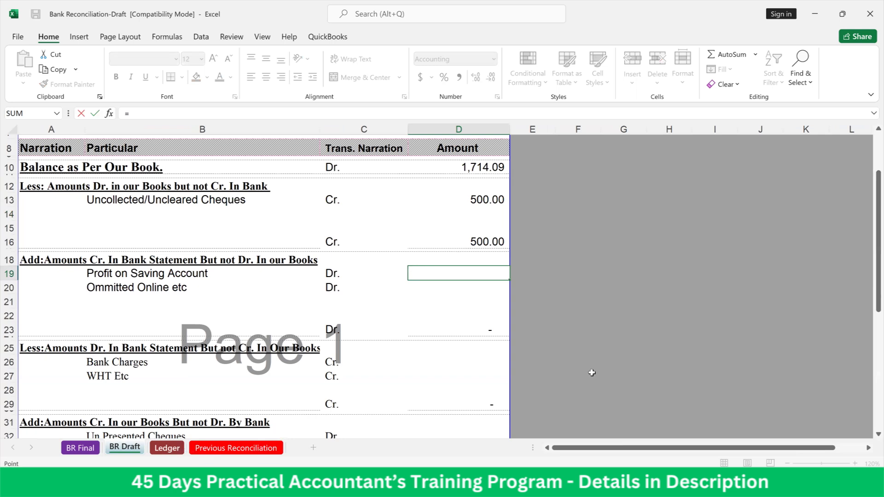
scroll(629, 332, "up", 2)
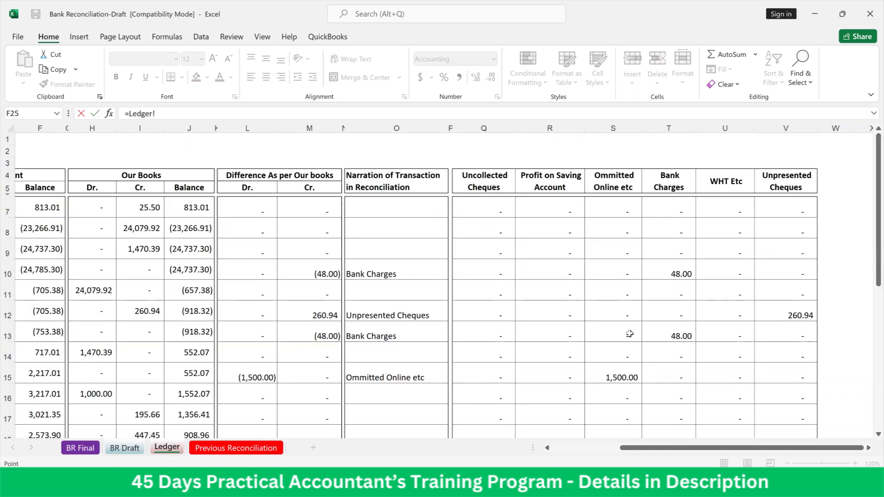
scroll(598, 361, "down", 8)
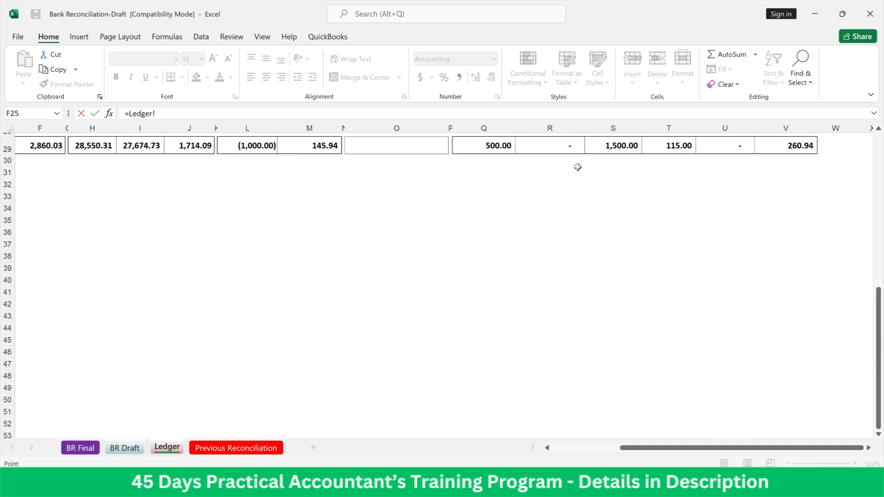
left_click(565, 149)
key("Escape")
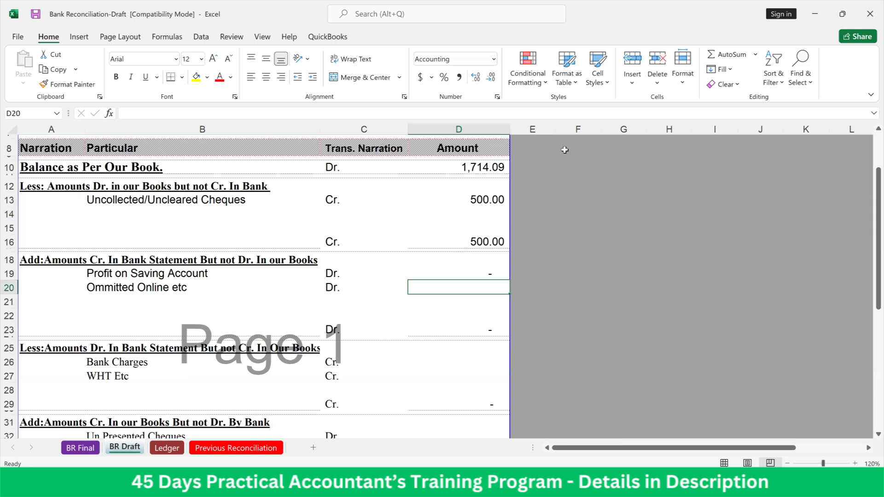
Link the Ommitted Online etc amount in D20 to its column total with the formula =Ledger!S29
type("=")
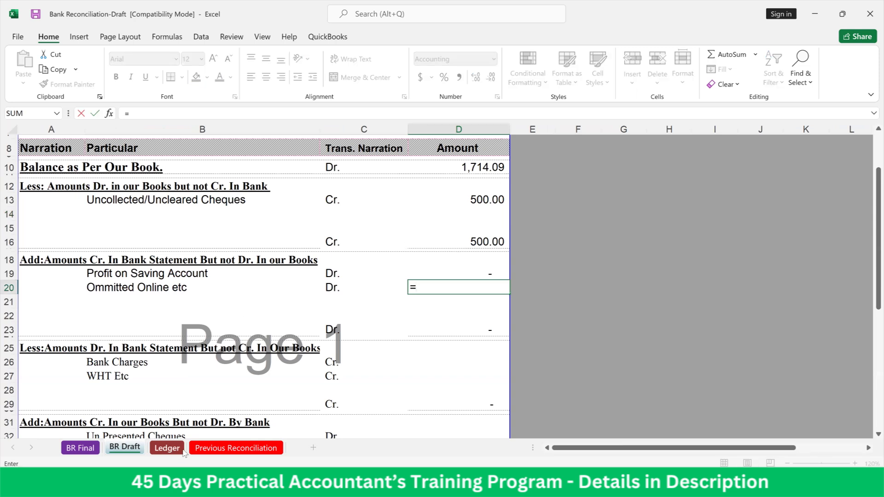
left_click(183, 451)
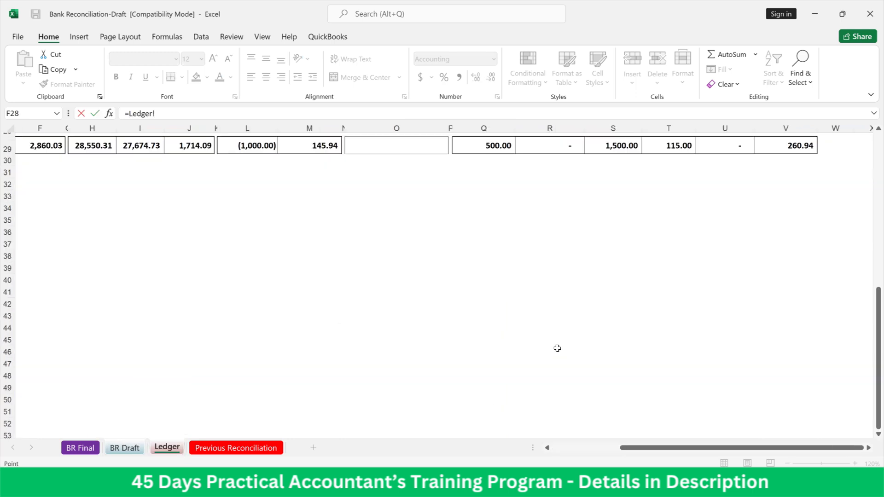
scroll(561, 296, "up", 5)
scroll(562, 296, "up", 3)
scroll(562, 296, "down", 2)
scroll(562, 296, "down", 4)
left_click(618, 270)
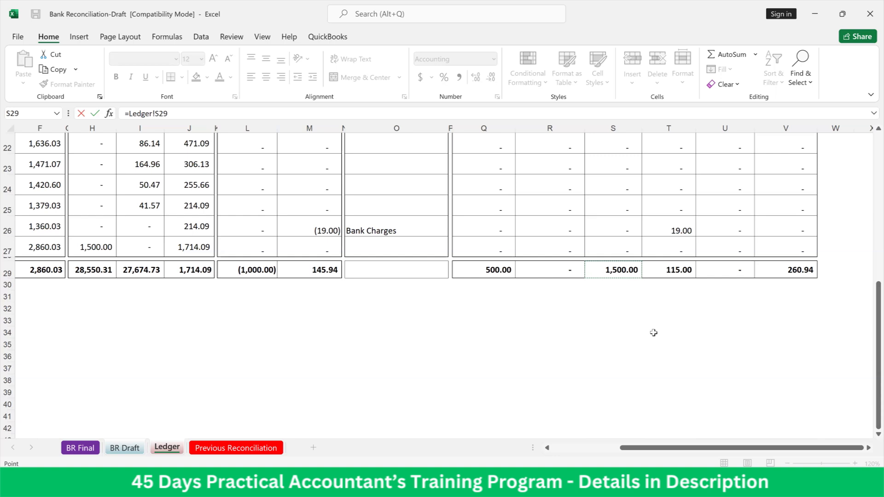
key("Return")
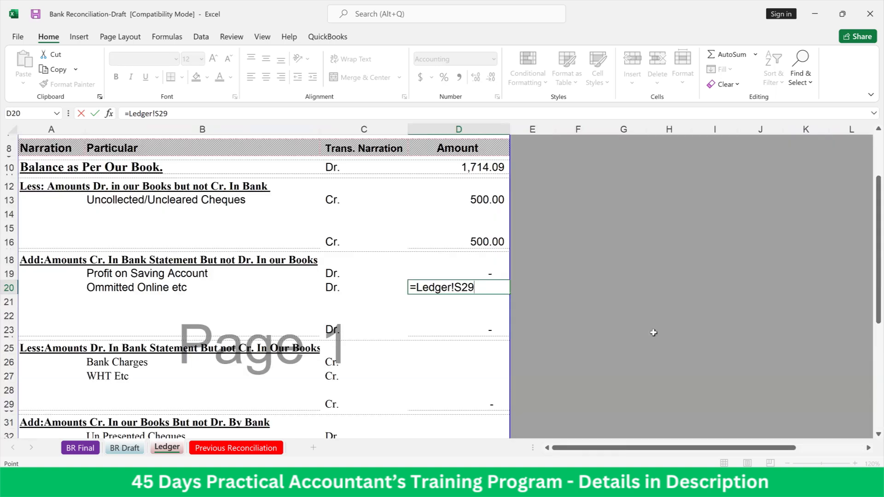
key("Return")
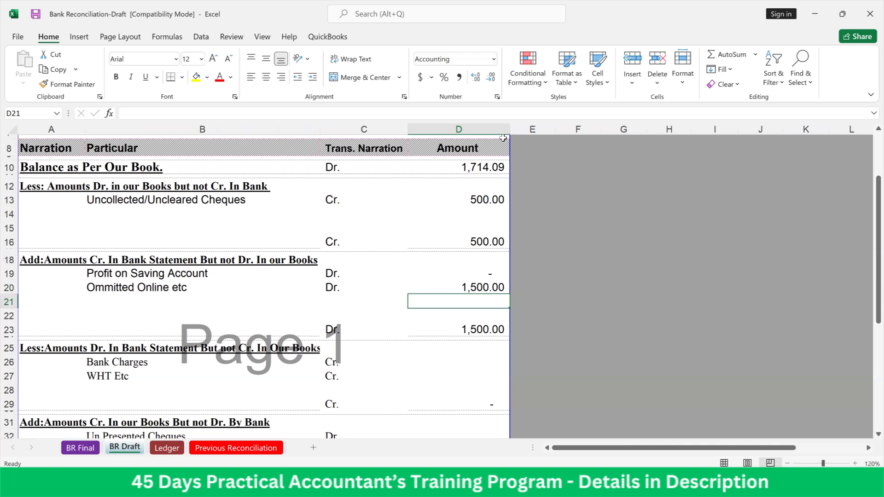
Link the Bank Charges amount in D26 to the Bank Charges total in T29 of the Ledger sheet
left_click(493, 367)
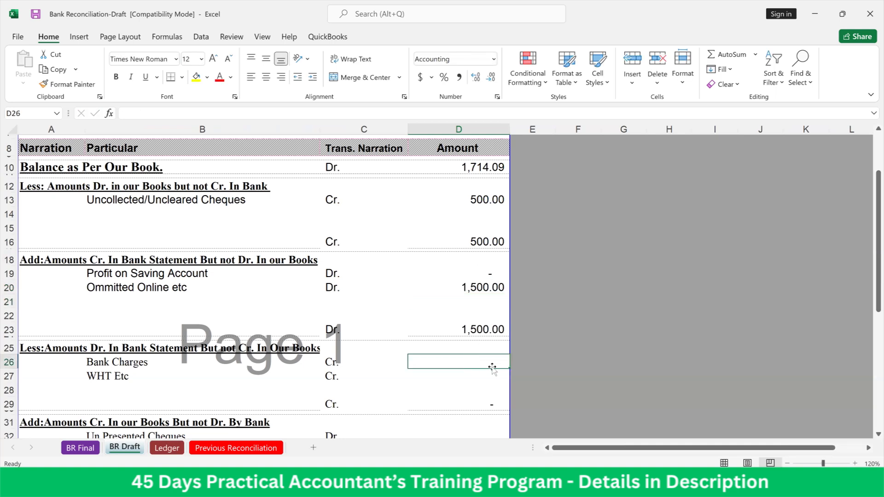
type("=")
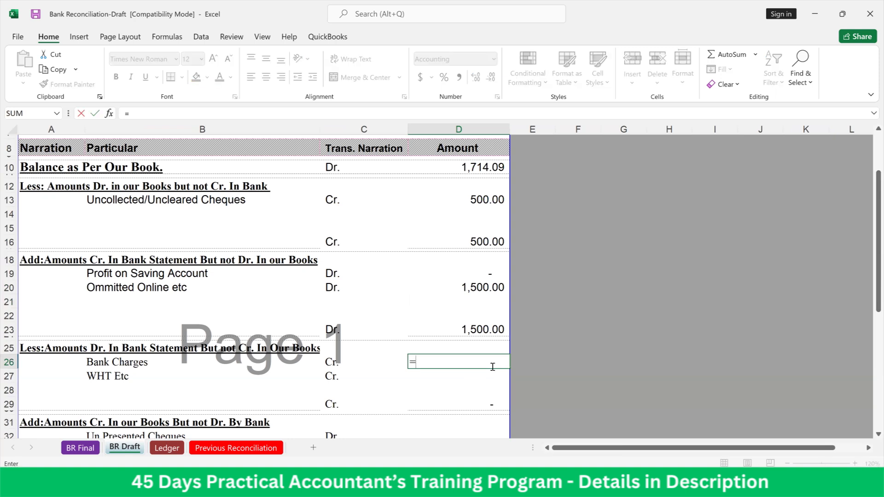
left_click(178, 449)
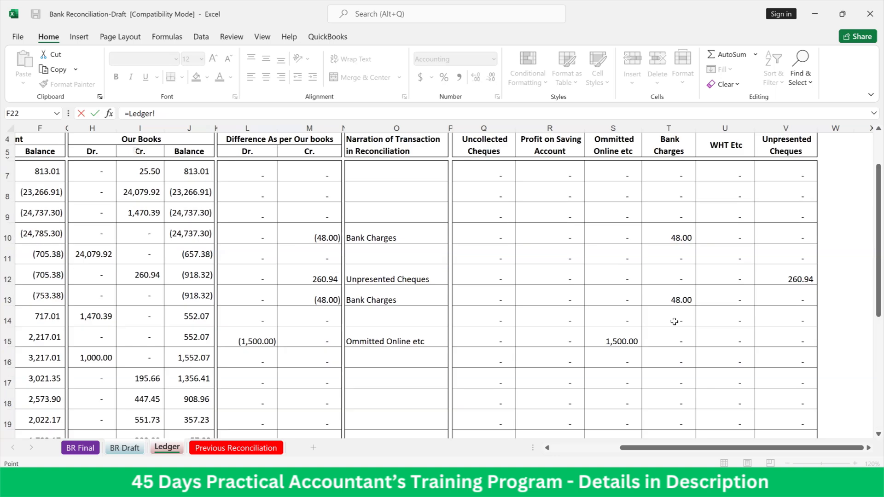
scroll(674, 321, "down", 3)
scroll(674, 322, "down", 3)
left_click(679, 270)
key("Return")
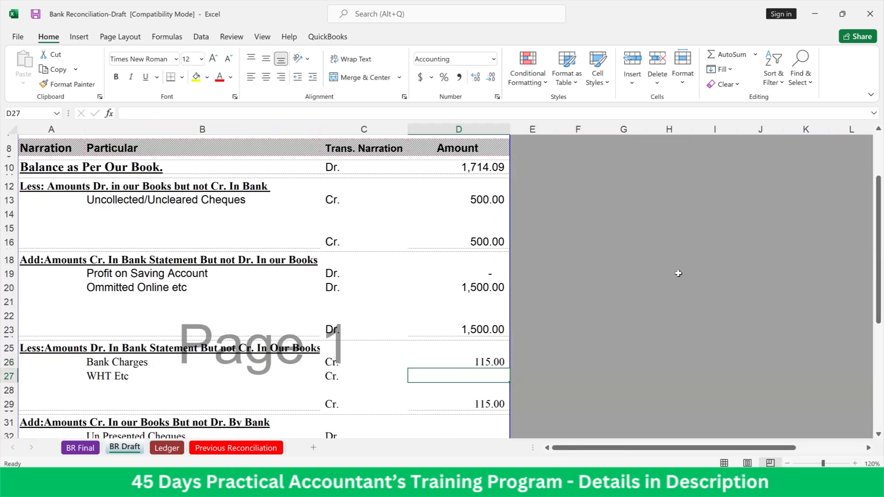
Link the WHT Etc amount in D27 to the WHT Etc total in U29 of the Ledger sheet
type("=")
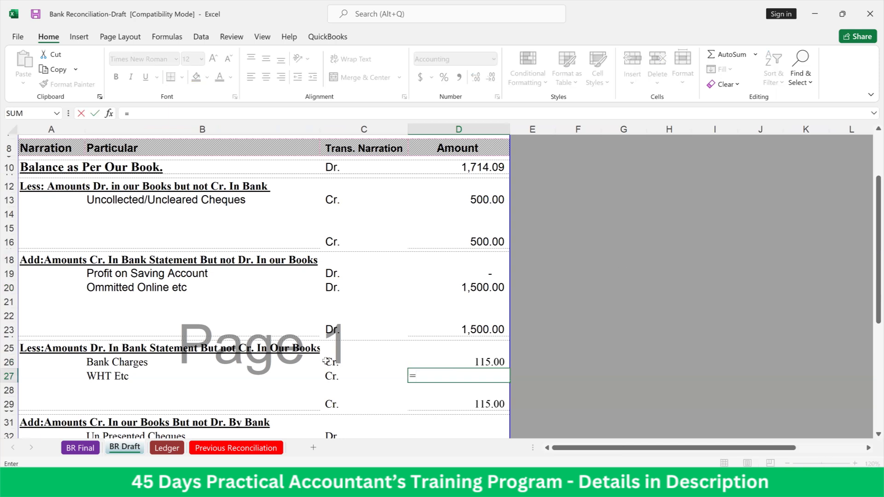
left_click(168, 449)
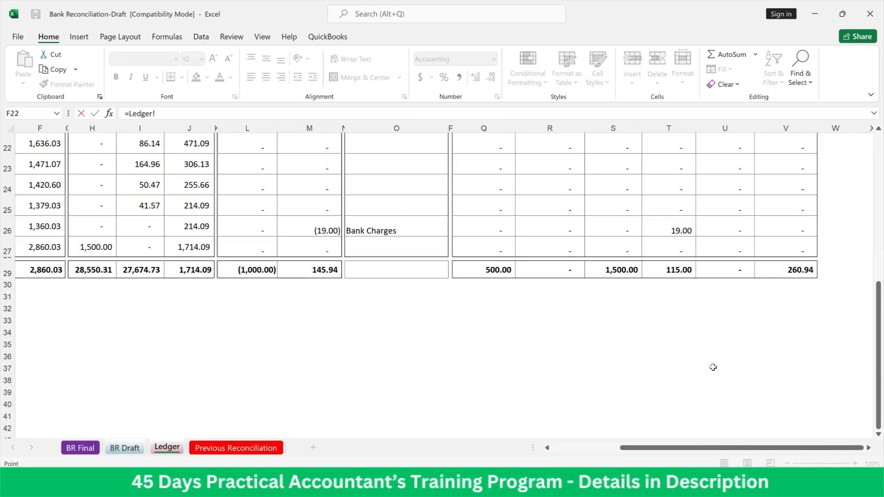
scroll(743, 282, "up", 6)
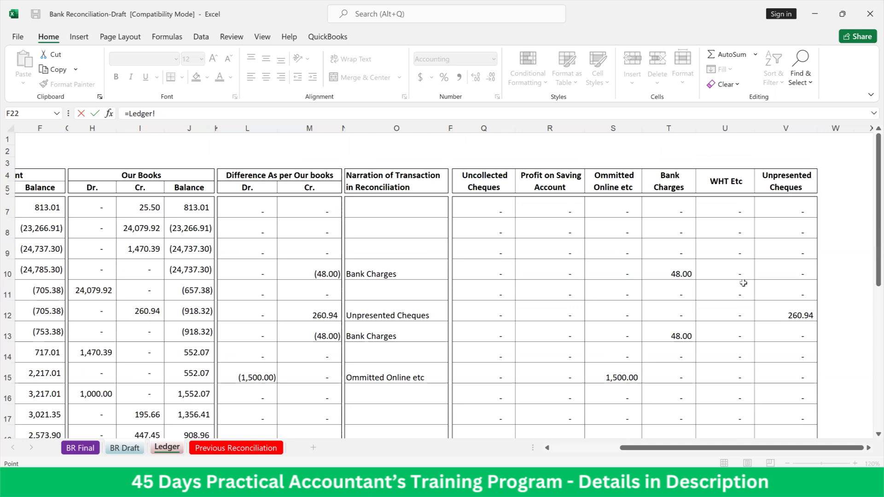
scroll(743, 282, "down", 4)
left_click(719, 392)
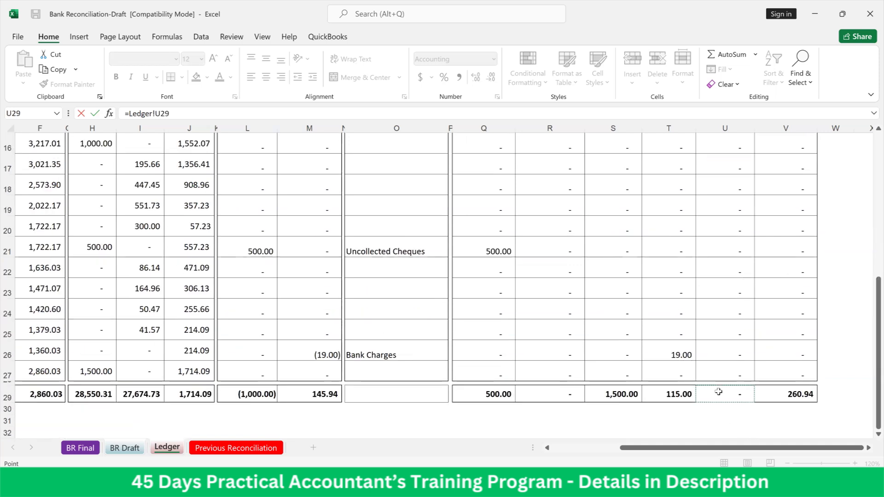
key("Return")
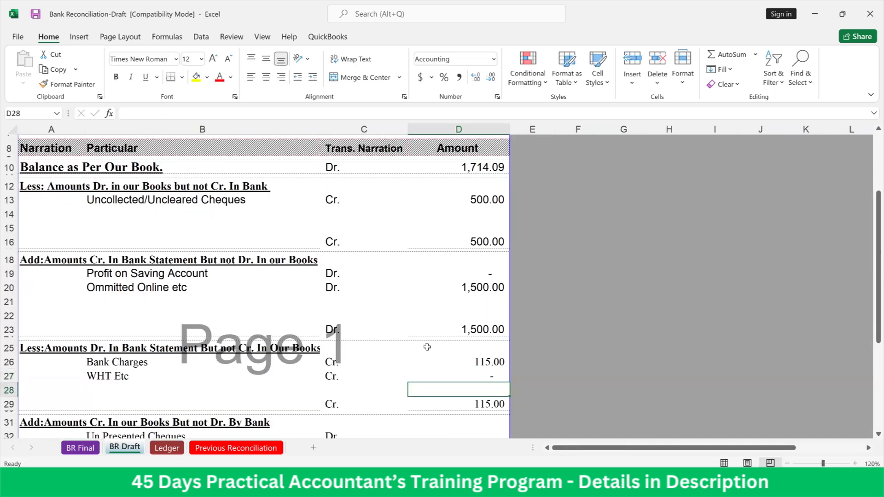
Link the Un Presented Cheques amount in D32 to the Unpresented Cheques total in V29 of the Ledger sheet
scroll(425, 352, "down", 2)
scroll(425, 352, "down", 2)
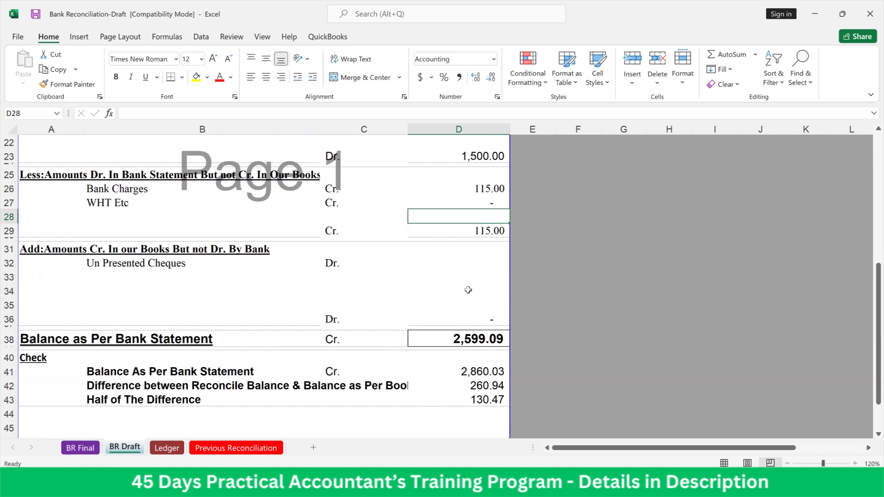
left_click(472, 265)
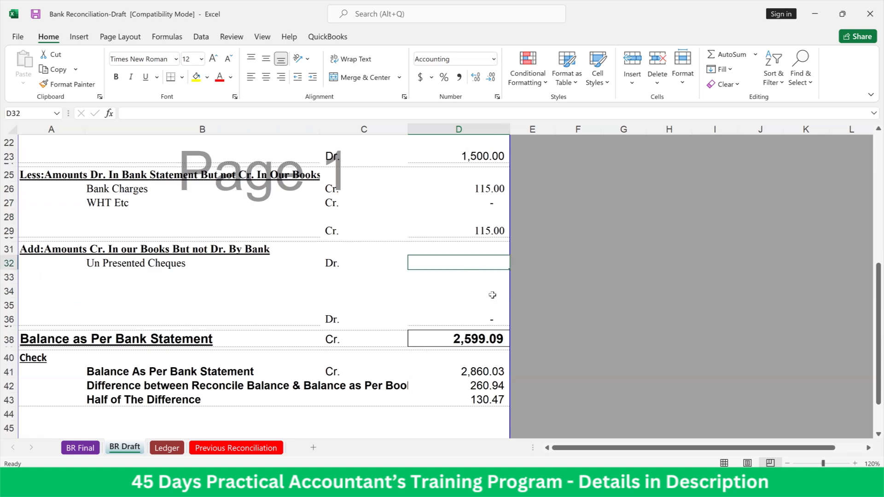
type("=")
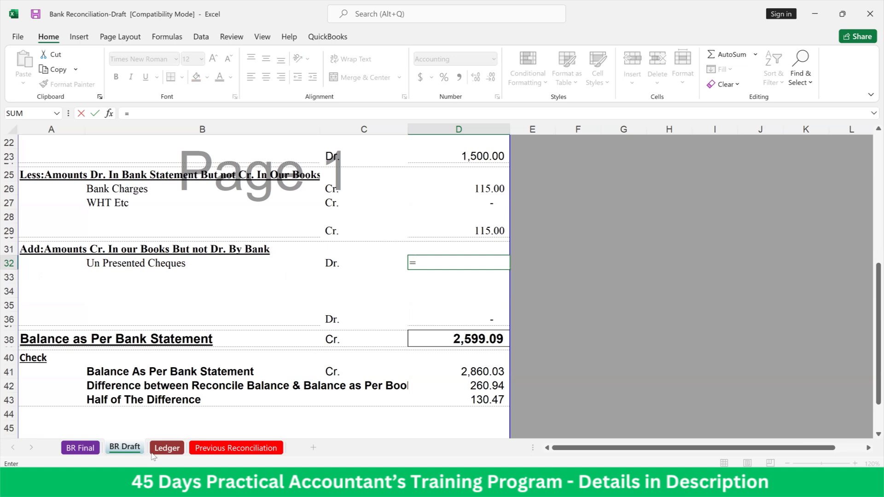
left_click(164, 448)
left_click(804, 394)
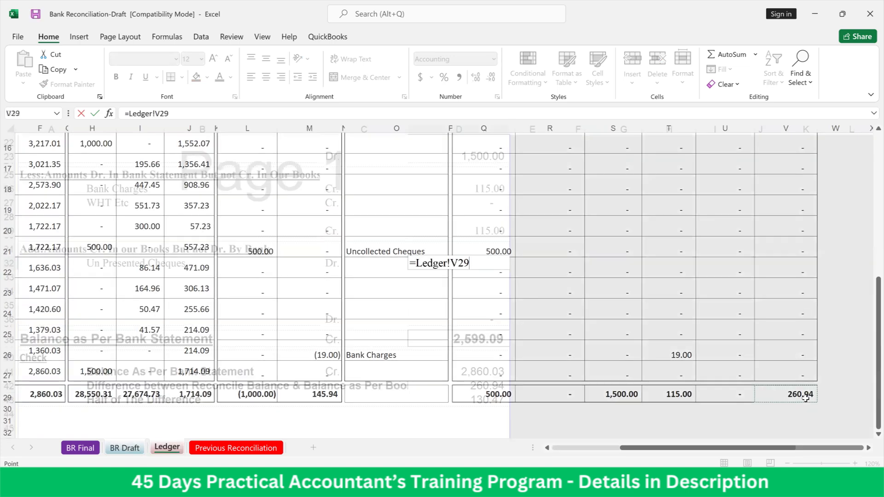
key("Return")
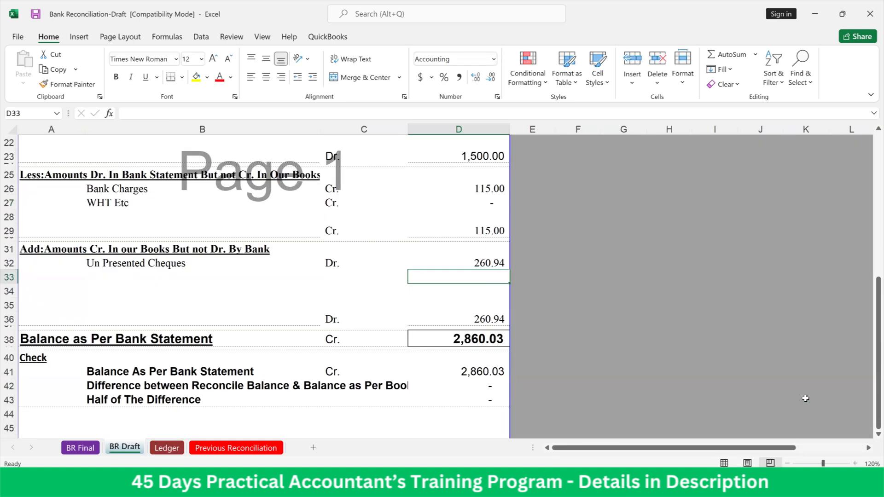
Rebuild the Balance as Per Bank Statement formula in D38 as =D10-D16+D23-D29+D36
left_click(463, 338)
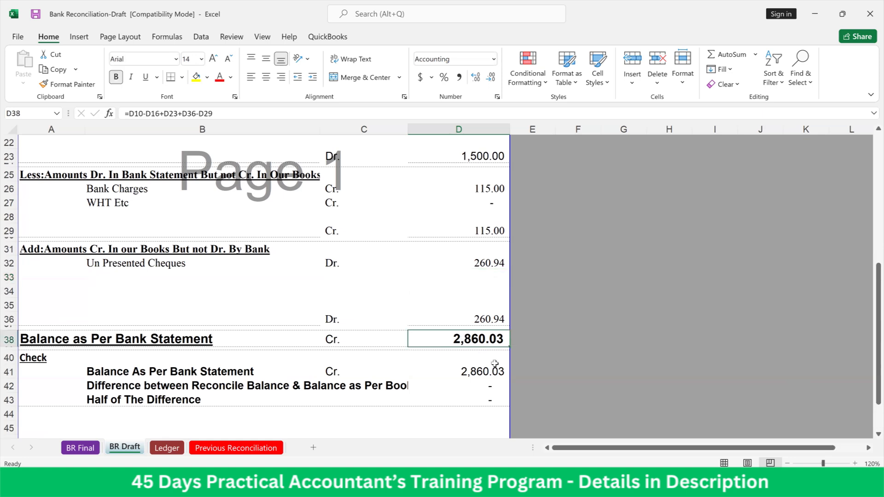
type("=")
scroll(457, 295, "up", 6)
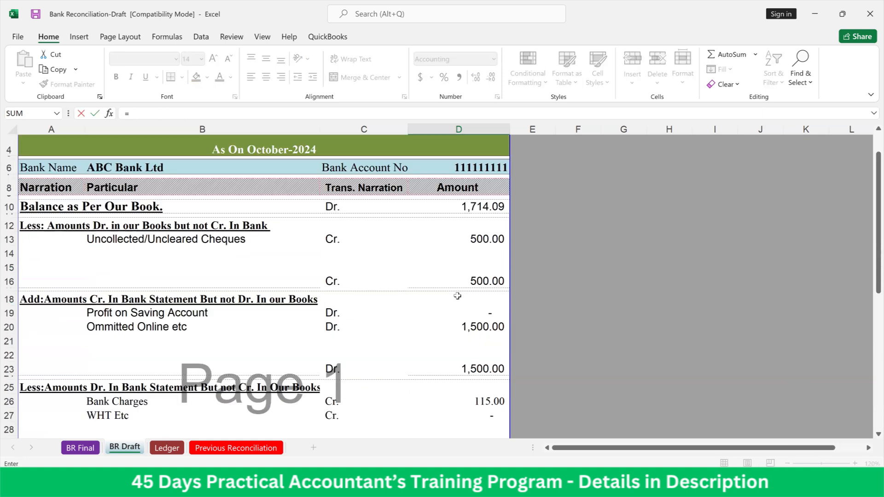
scroll(457, 296, "up", 1)
left_click(472, 257)
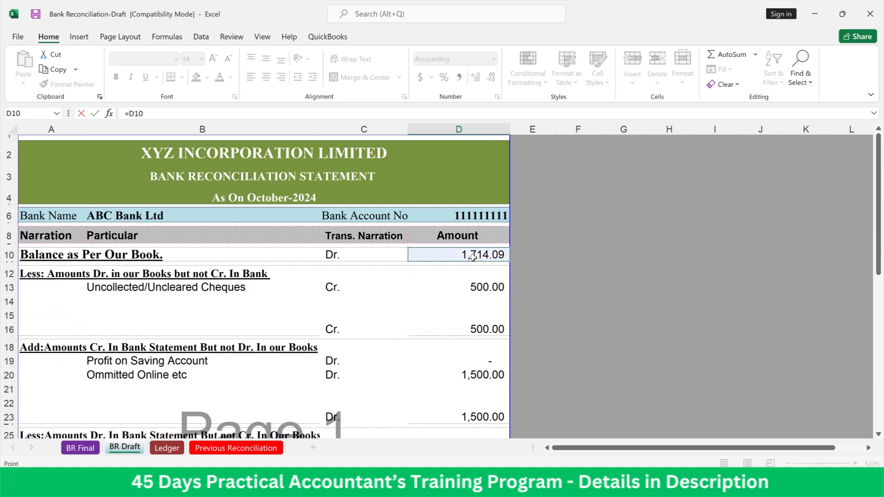
type("-")
left_click(469, 328)
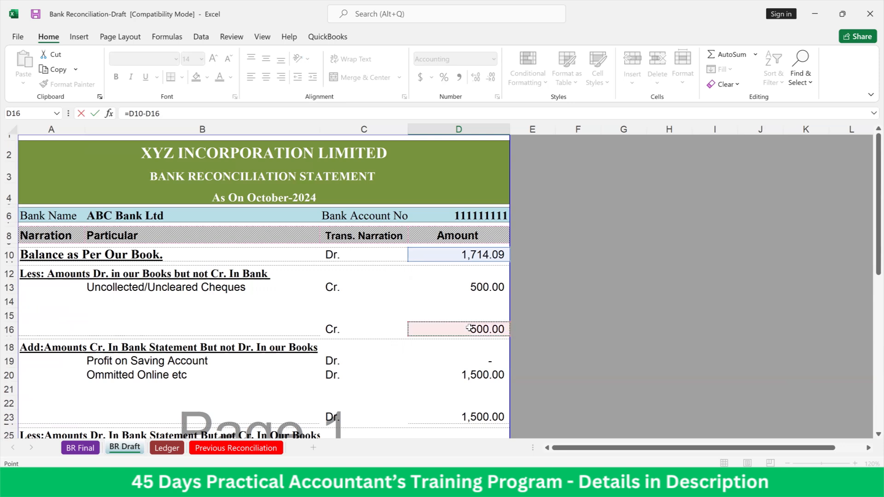
scroll(302, 389, "down", 2)
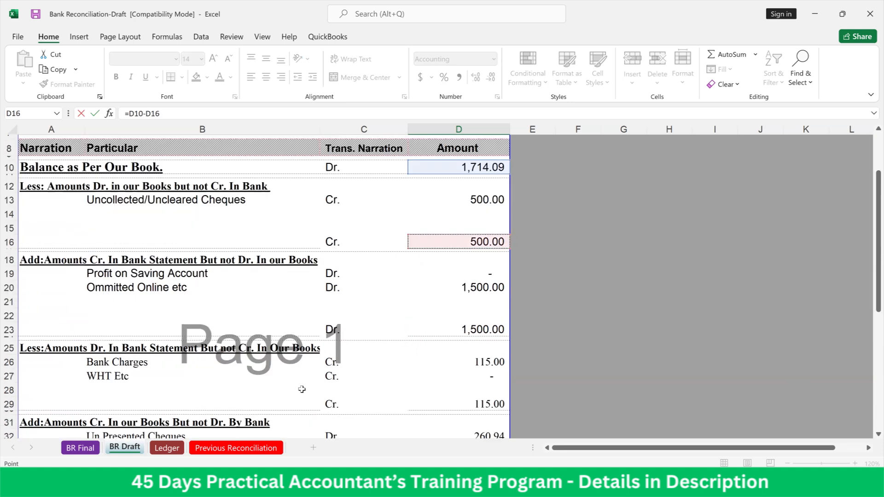
type("+")
left_click(455, 327)
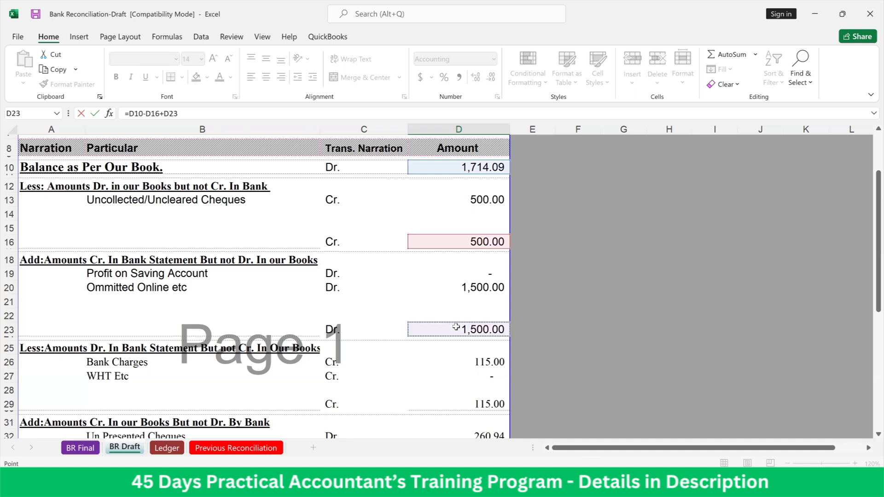
type("-")
left_click(479, 405)
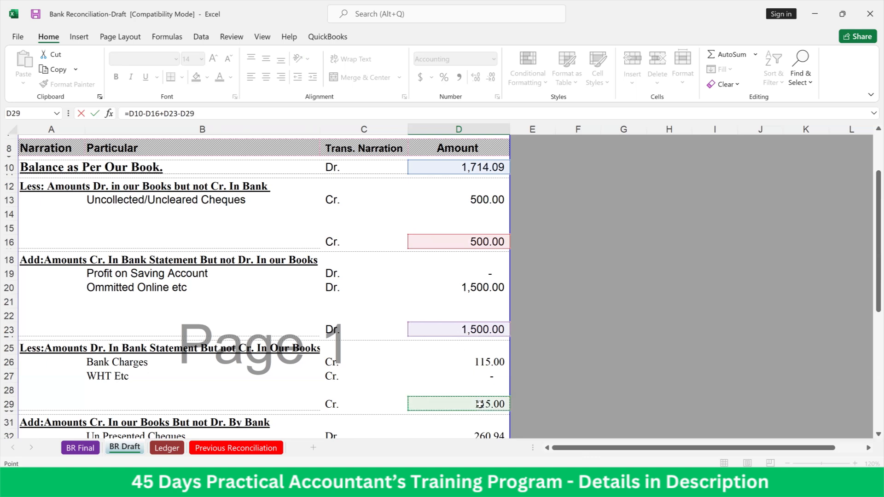
scroll(480, 404, "down", 2)
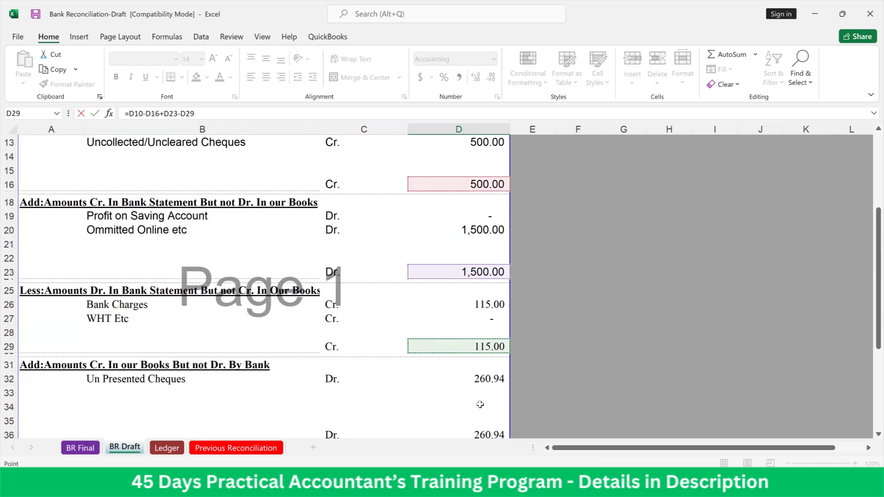
scroll(480, 405, "down", 2)
type("+")
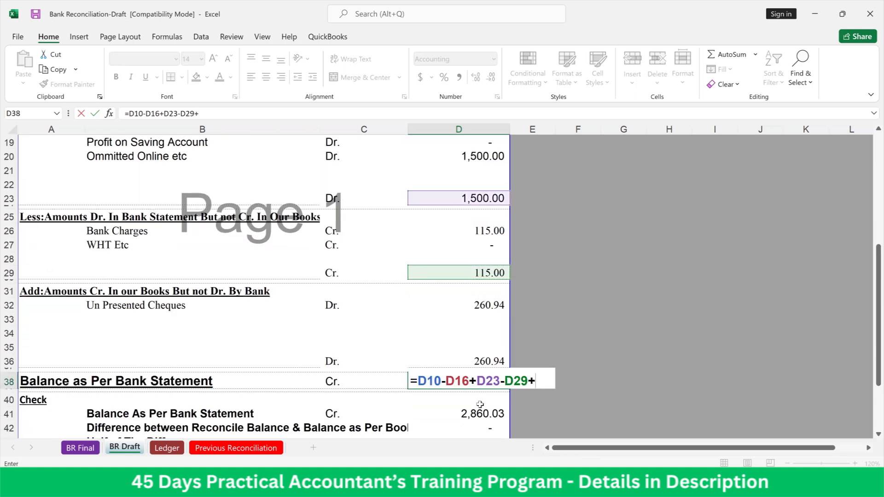
left_click(469, 361)
key("Return")
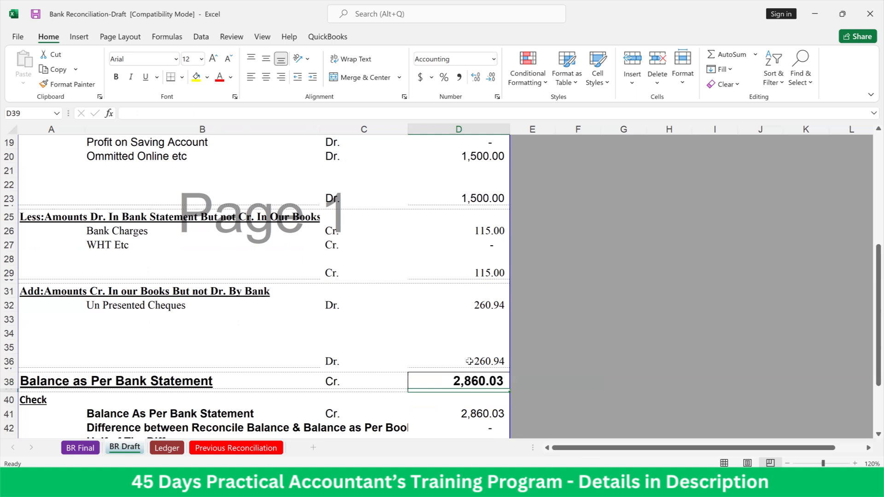
Link the Balance As Per Bank Statement check amount in D41 to the bank statement balance total with =Ledger!F29
scroll(469, 362, "down", 1)
left_click(475, 341)
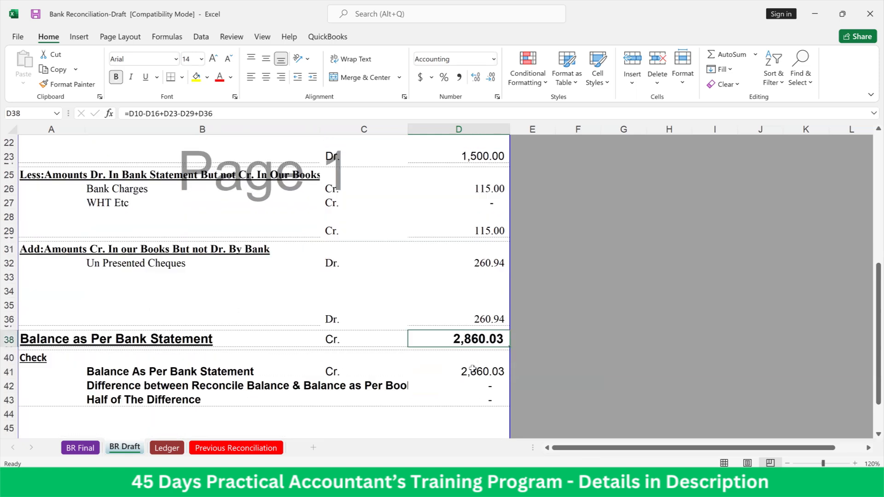
left_click(473, 368)
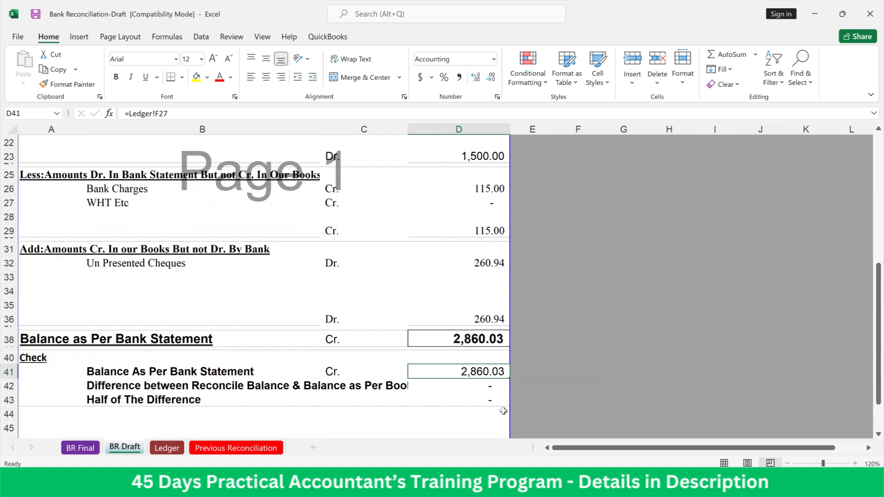
type("=")
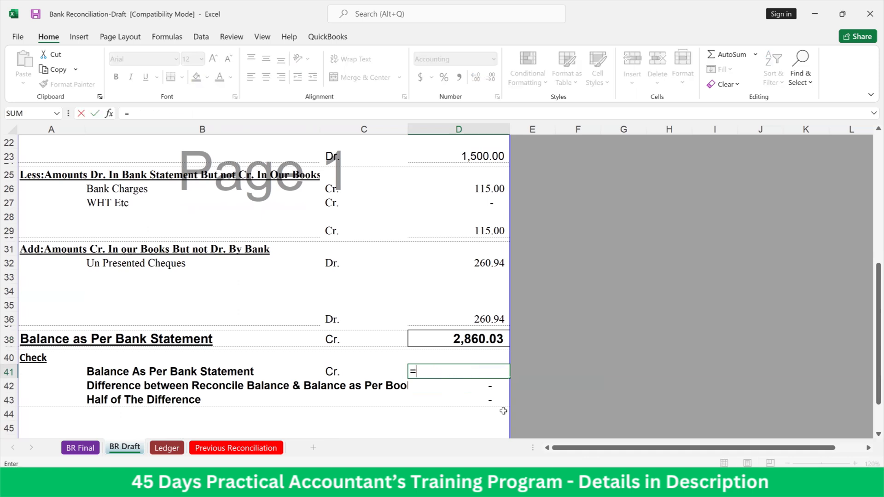
left_click(165, 449)
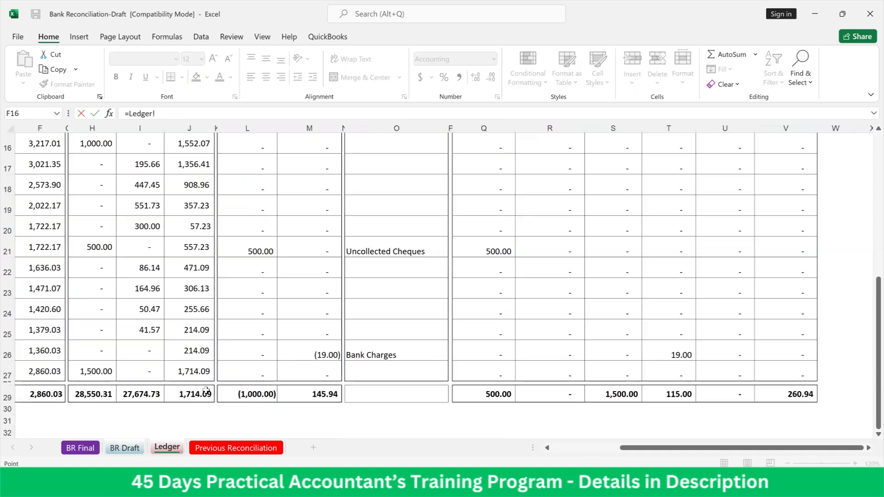
scroll(207, 389, "down", 3)
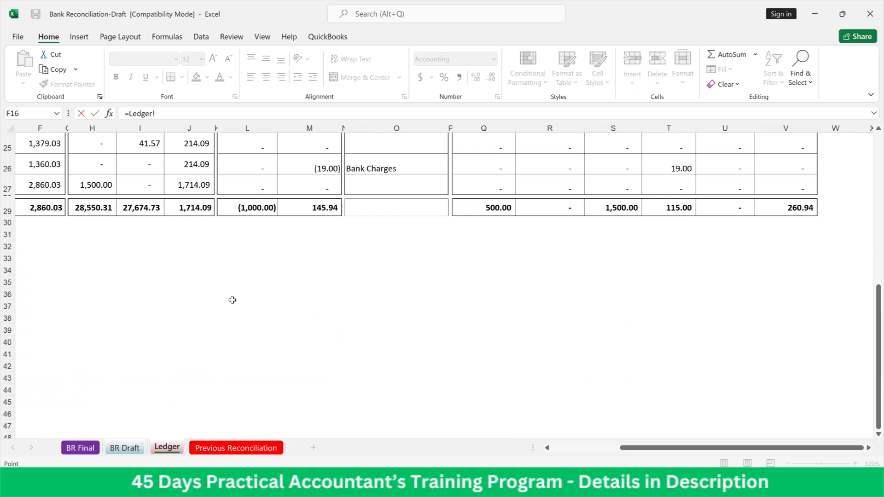
left_click_drag(687, 449, 551, 453)
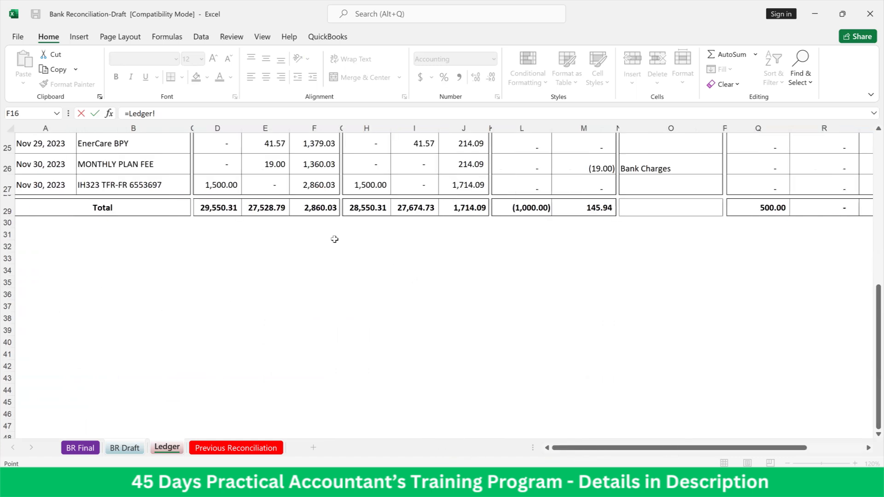
left_click(318, 213)
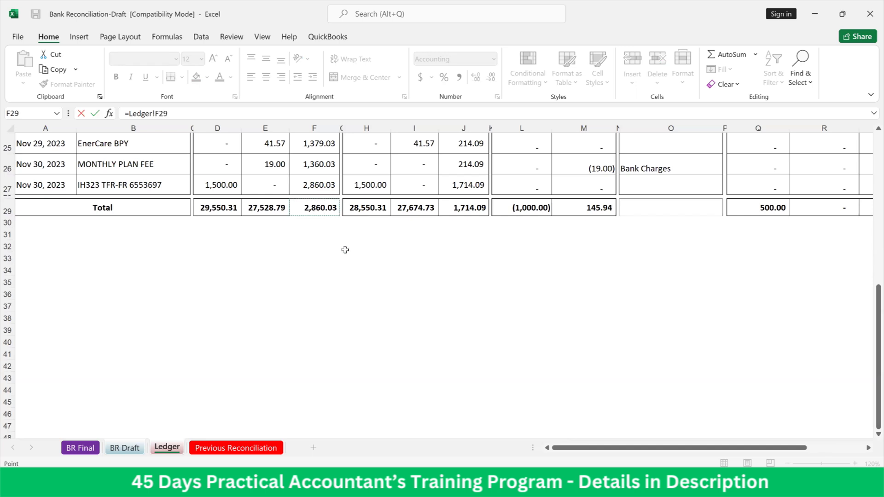
scroll(344, 244, "up", 6)
scroll(345, 249, "up", 2)
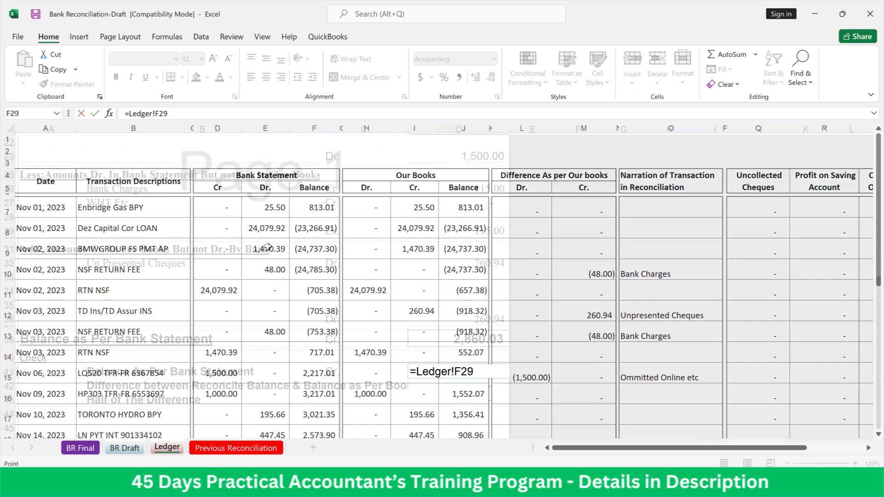
key("Return")
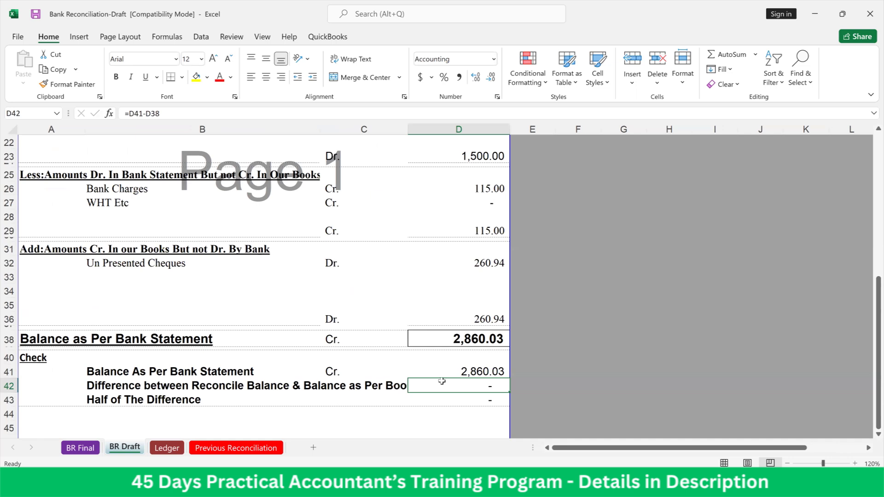
Test the check section by overwriting the Un Presented Cheques subtotal in D36 with 0, and undo the change
left_click(471, 400)
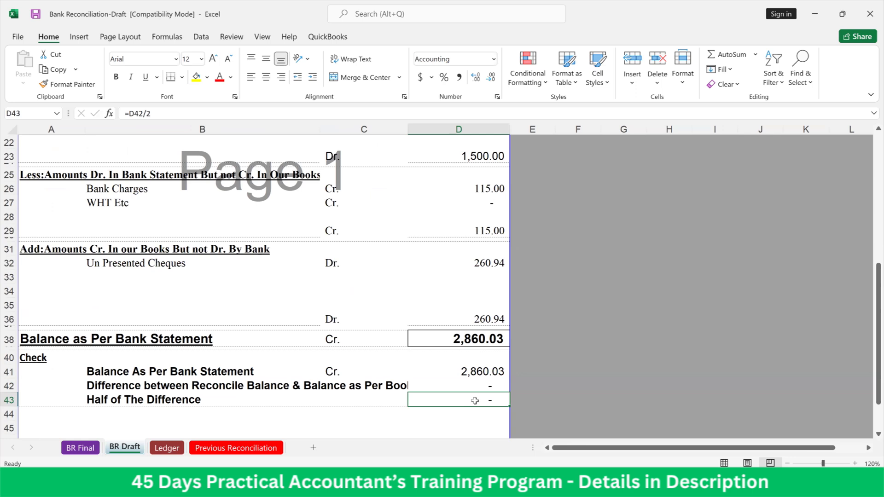
left_click(488, 317)
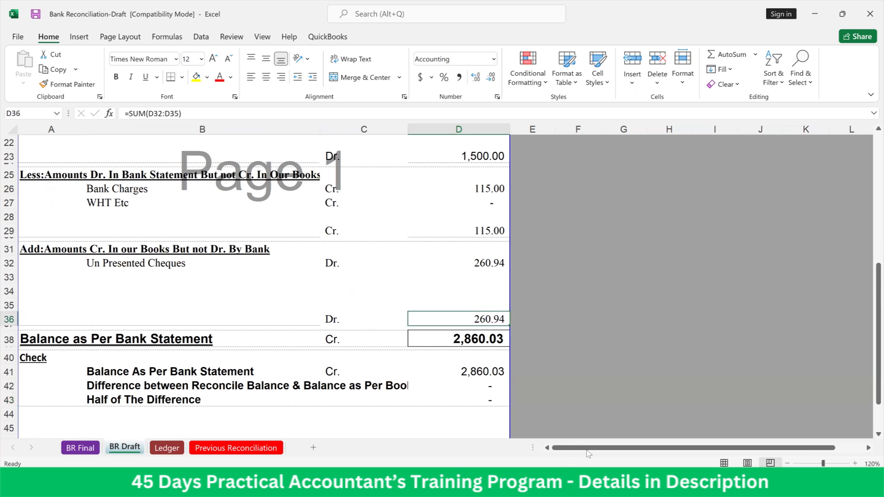
type("0")
key("Return")
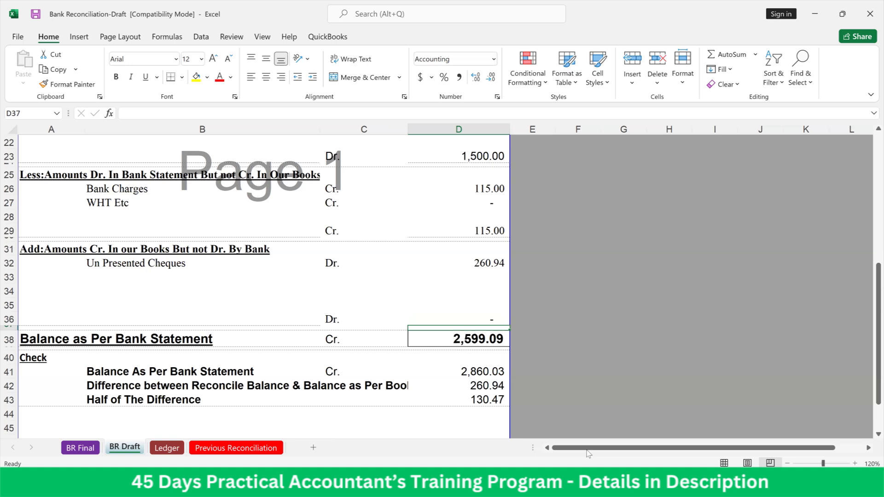
key("ctrl+z")
Select the Half of The Difference cell D43 and save the workbook
key("Down")
key("Down")
key("Down")
key("Down")
key("Down")
key("Down")
key("Down")
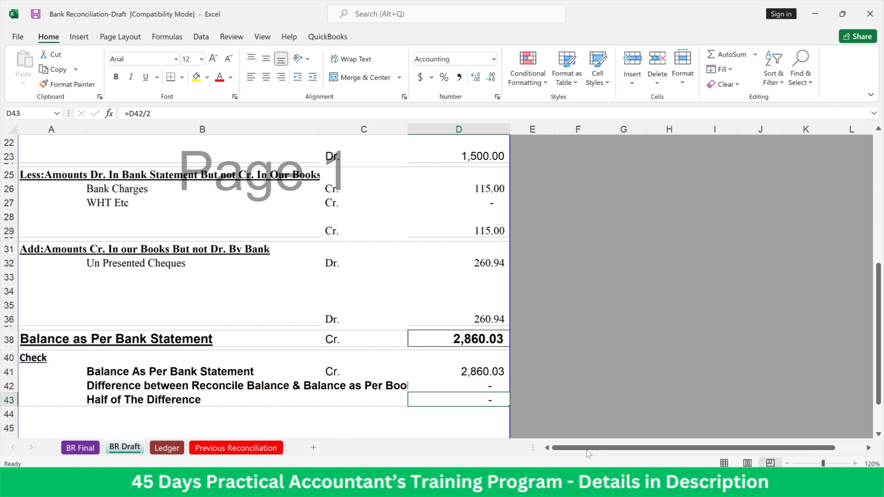
left_click(36, 14)
scroll(381, 389, "up", 5)
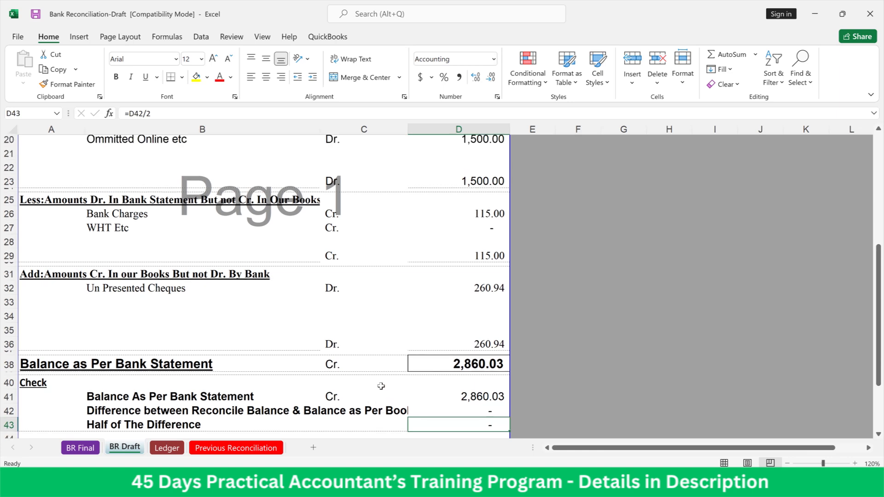
Examine the BR Draft amounts in column D, from the book balance through every adjustment section to the check section
scroll(375, 382, "up", 2)
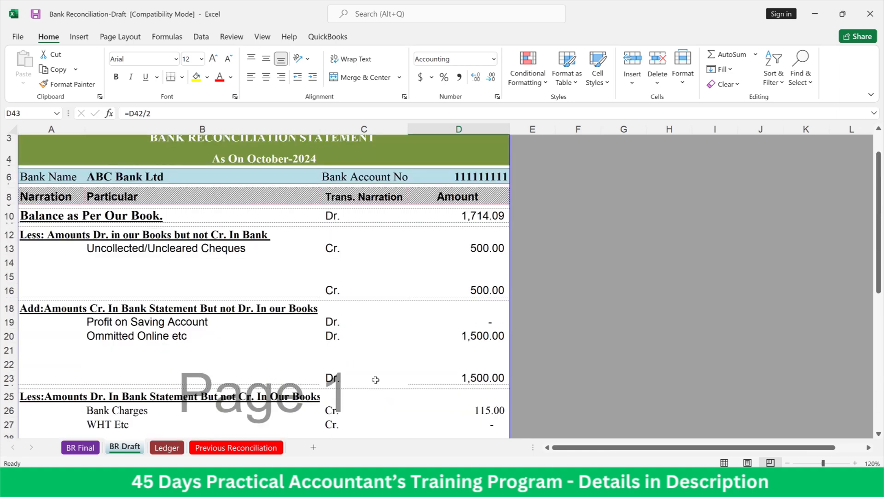
scroll(375, 380, "down", 2)
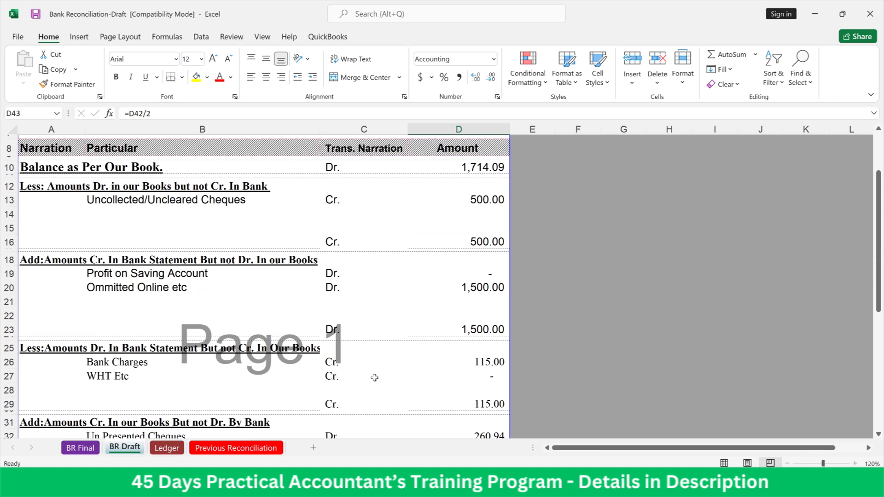
left_click(484, 272)
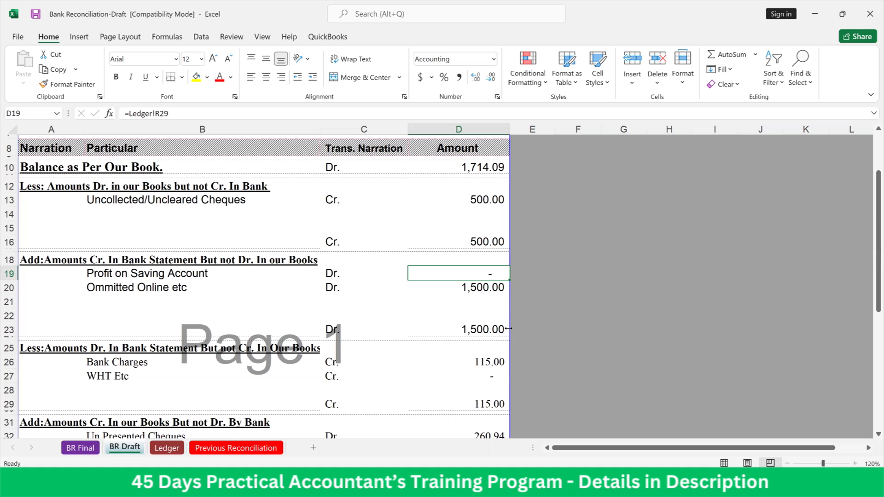
key("Down")
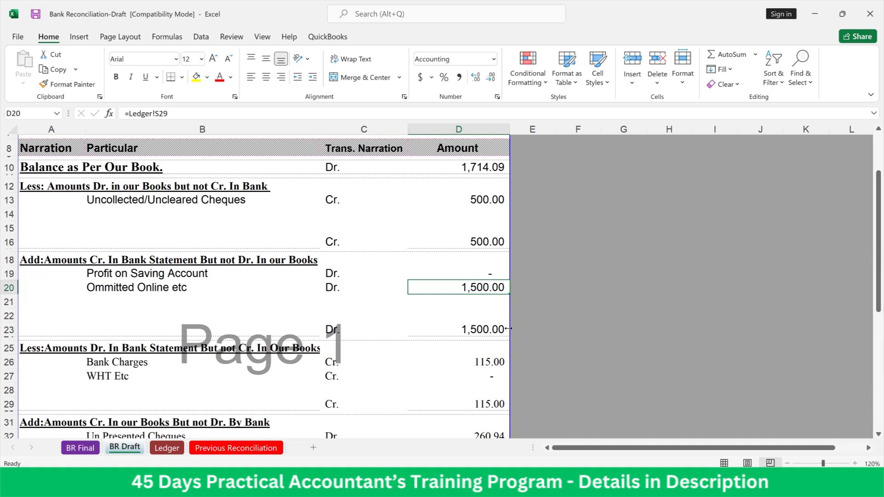
key("Down")
key("Down")
key("Down")
key("Down")
key("Down")
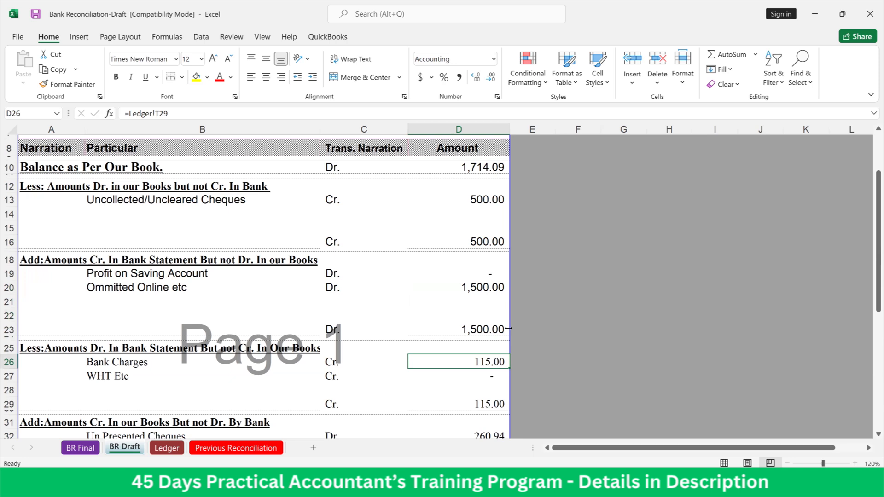
key("Down")
key("Down")
key("Down")
key("Down")
key("Down")
key("Down")
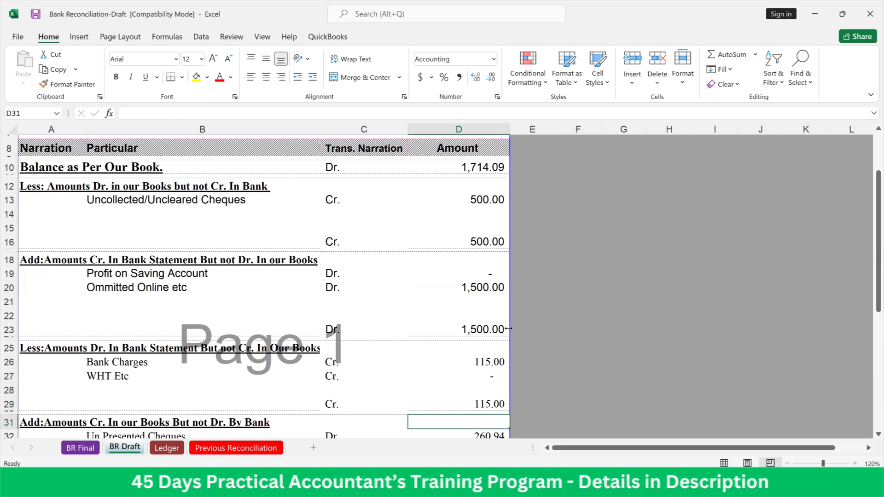
key("Down")
key("Down")
key("Down")
key("Down")
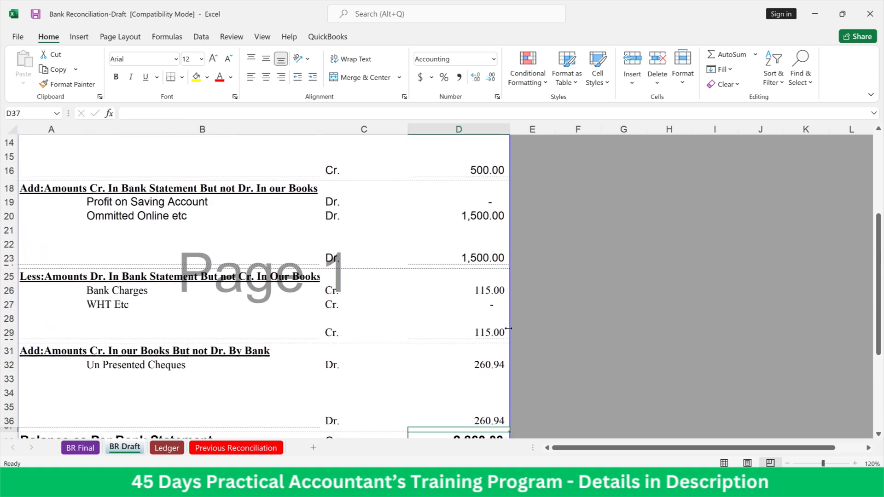
key("Down")
key("Down")
key("Down")
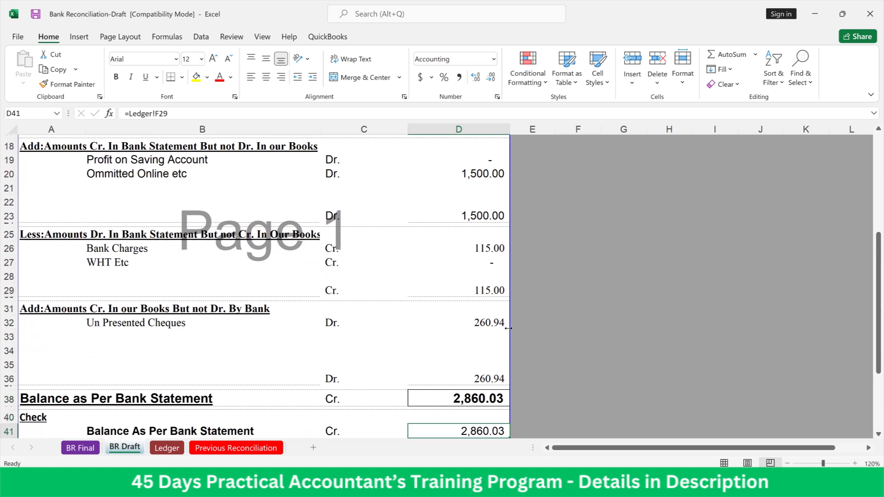
key("Down")
key("Down")
key("Down")
key("Down")
key("Down")
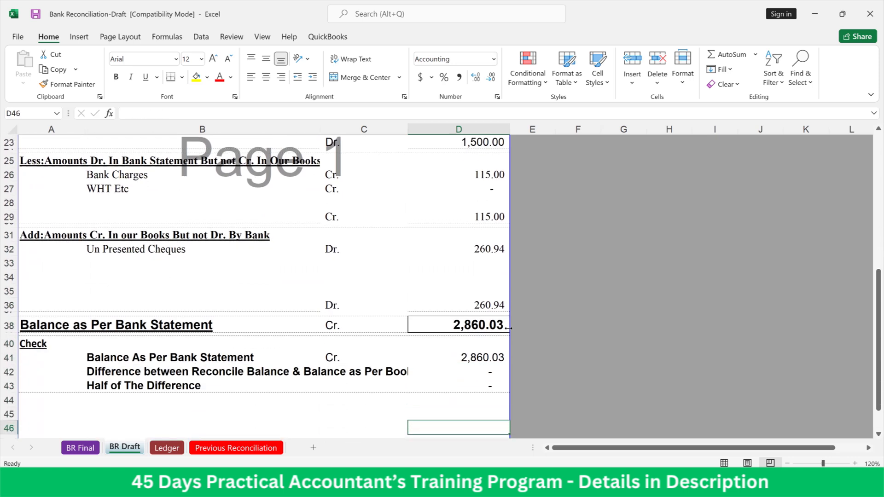
Copy the entire BR Draft sheet and paste it over the BR Final sheet
key("Up")
key("Up")
key("Up")
key("Up")
key("Up")
key("Up")
key("Up")
key("Up")
key("Up")
key("Up")
key("Up")
key("Up")
key("Up")
key("Up")
key("Up")
key("Up")
key("Up")
key("Up")
key("Up")
key("Up")
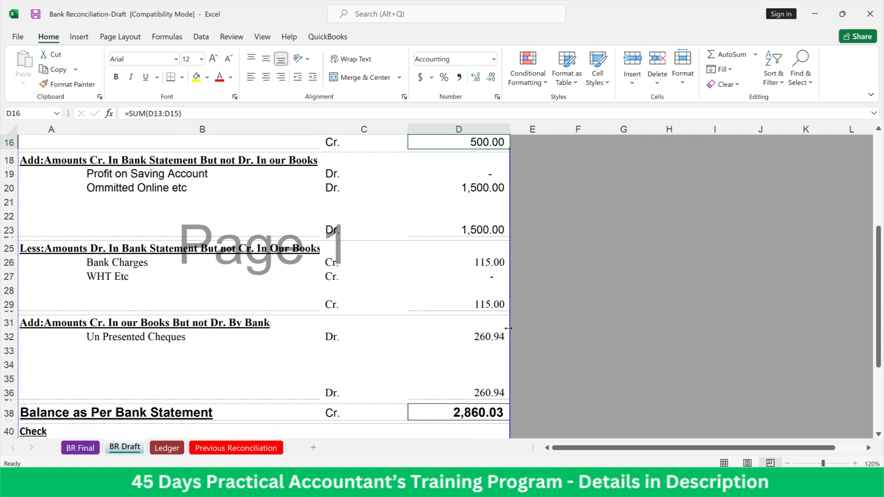
key("Up")
key("Up")
key("Up")
key("Up")
key("Up")
key("Up")
key("Up")
key("Up")
key("Up")
key("Up")
key("Up")
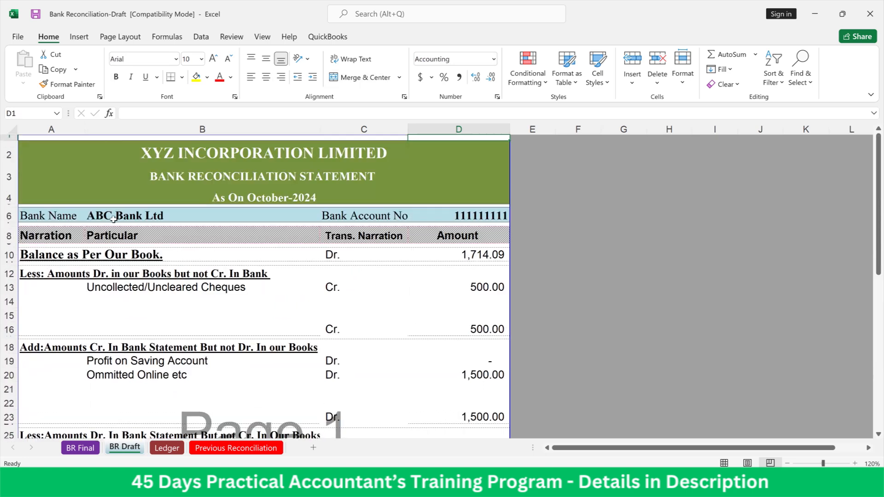
left_click(9, 130)
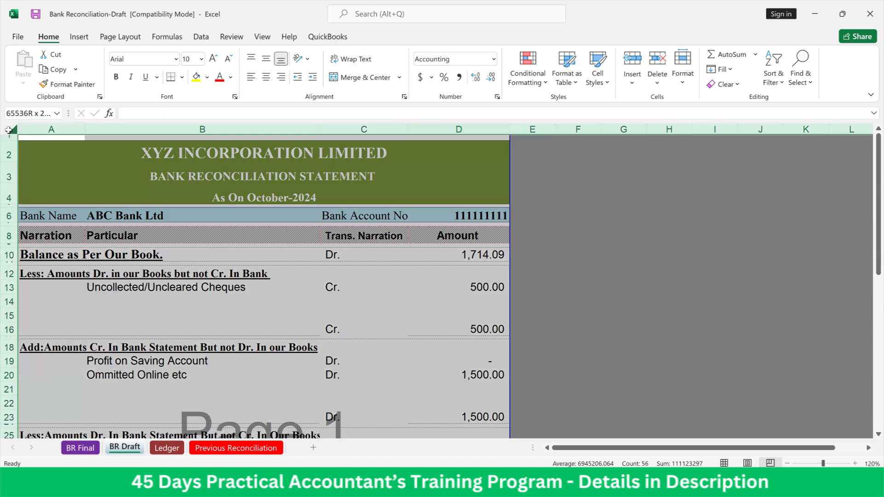
key("ctrl+c")
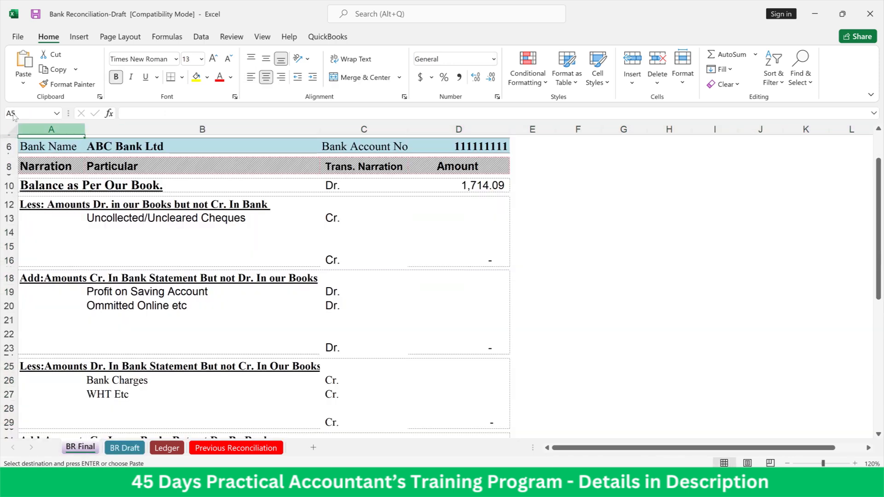
left_click(9, 134)
key("Return")
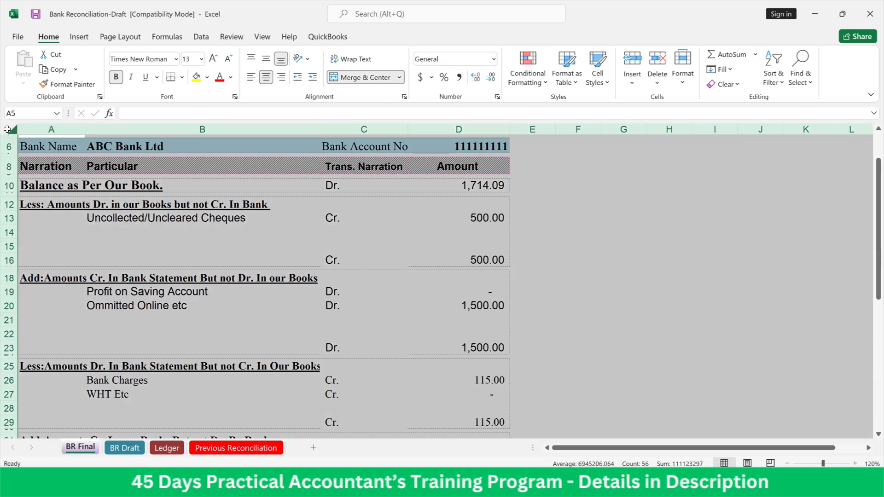
left_click(253, 380)
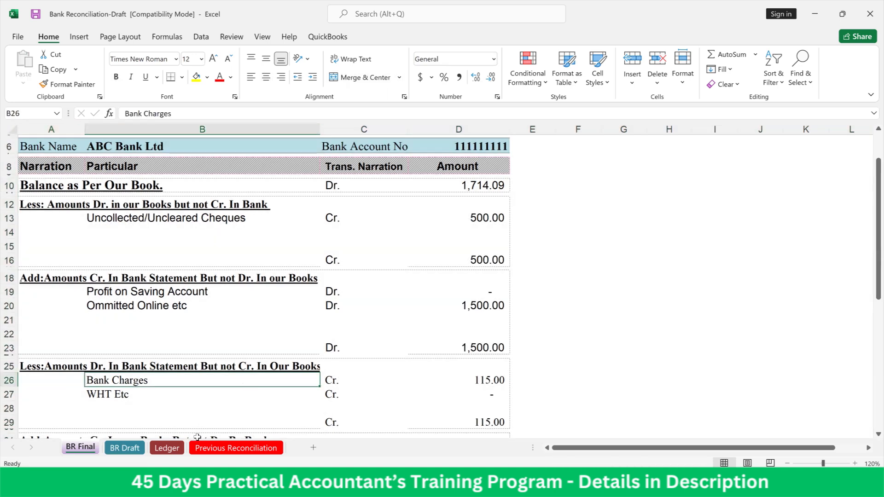
Examine the Nov 02 NSF RETURN FEE in Ledger row 10 across the bank statement, difference and reconciliation category columns
left_click(220, 449)
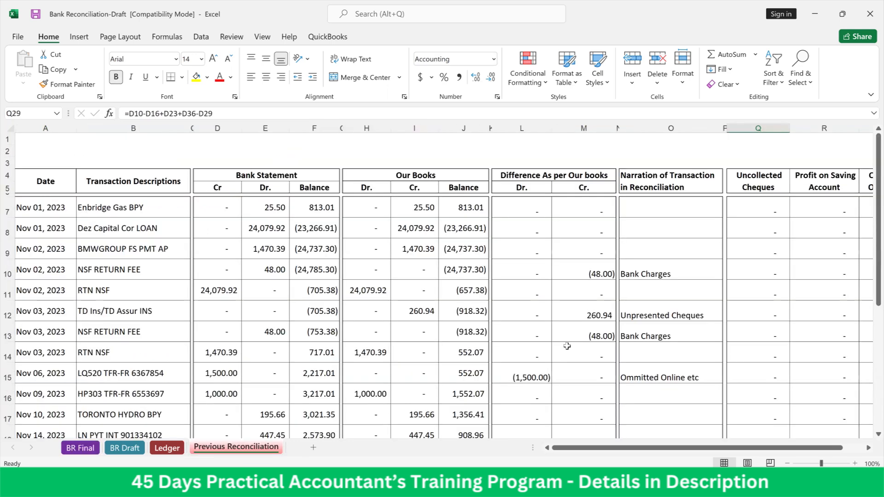
left_click(597, 276)
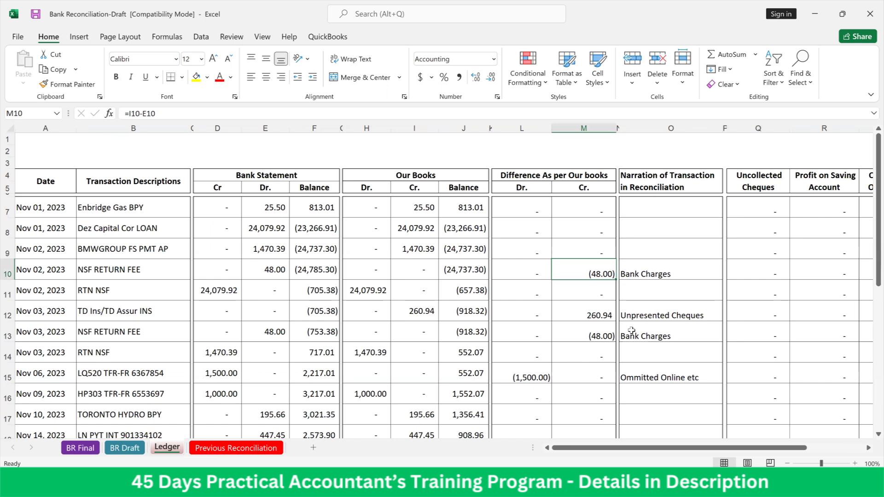
key("Left")
key("Left")
key("Left")
key("Left")
key("Left")
key("Left")
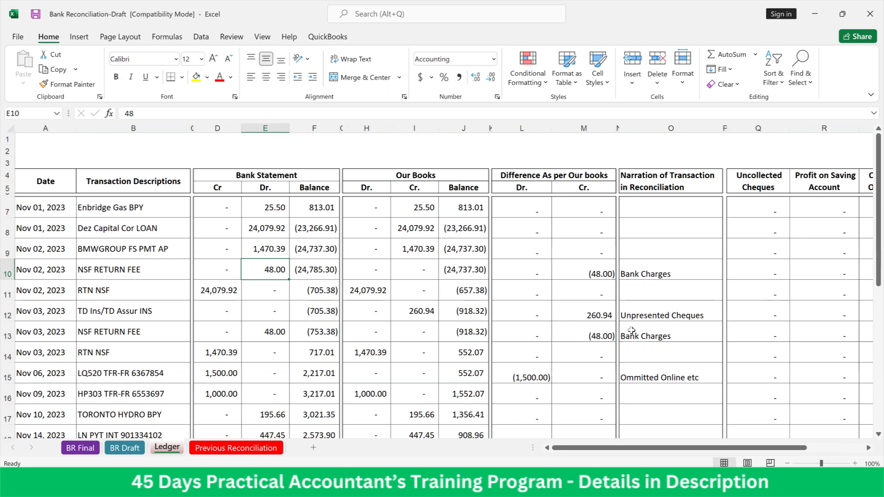
key("Right")
key("Right")
key("Right")
key("Right")
key("Right")
key("Right")
key("Right")
key("Right")
key("Right")
key("Right")
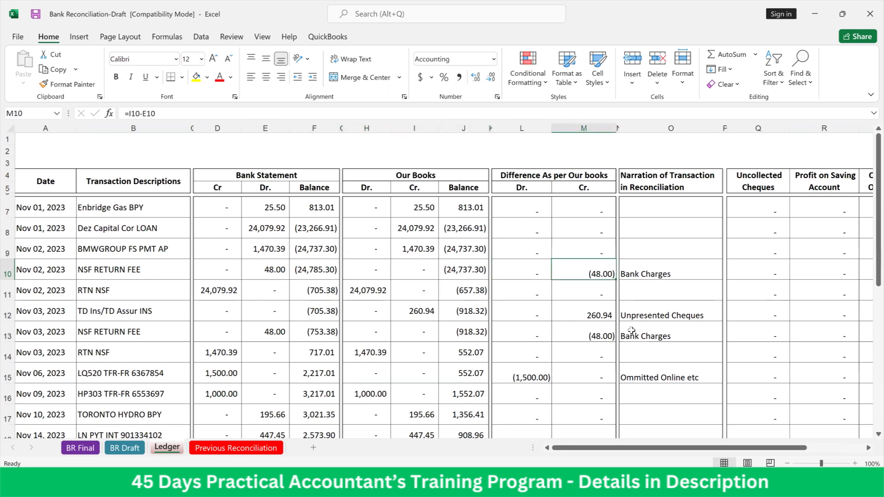
key("Right")
key("Right")
key("Right")
key("Right")
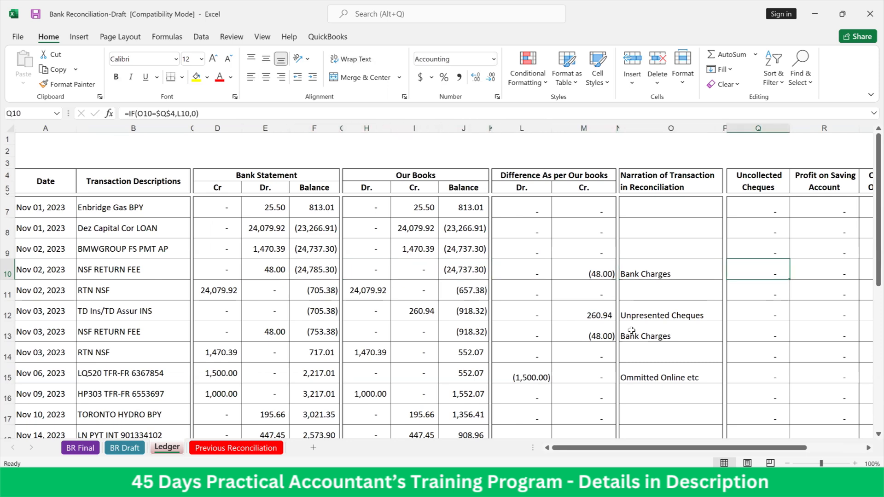
key("Right")
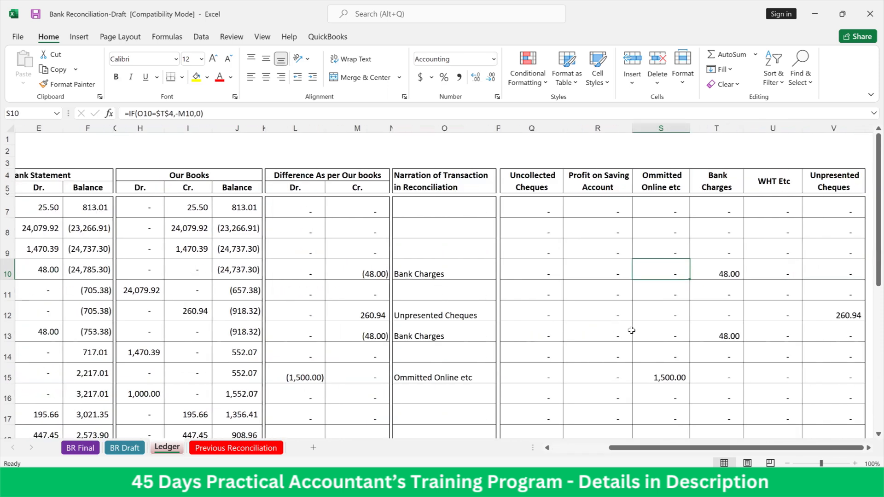
key("Home")
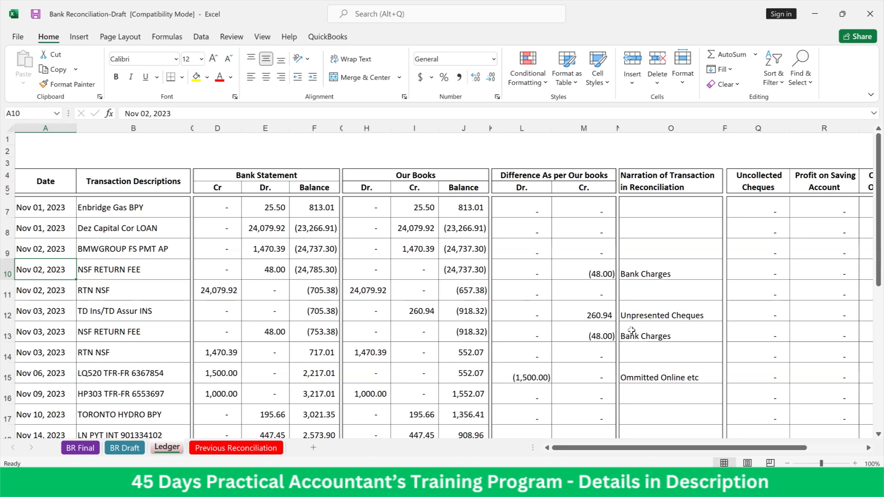
Copy the NSF RETURN FEE amount of 48.00 from the bank statement Dr. cell E10 into the Our Books Cr. cell I10
key("Right")
key("Right")
key("Right")
key("Right")
key("Right")
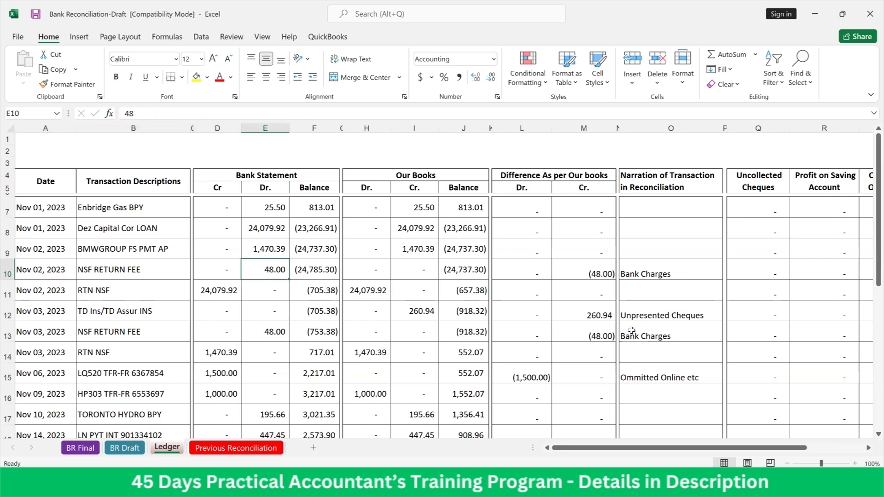
key("Left")
key("ctrl+c")
key("Right")
key("Right")
key("Right")
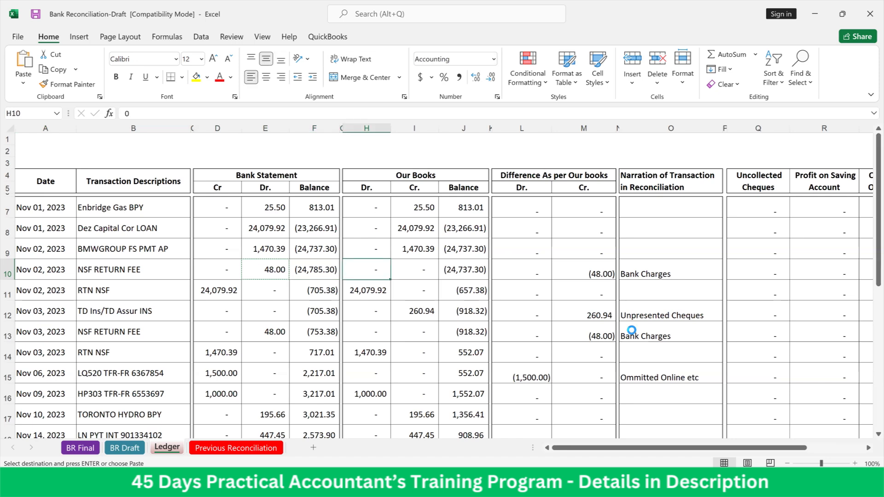
key("Return")
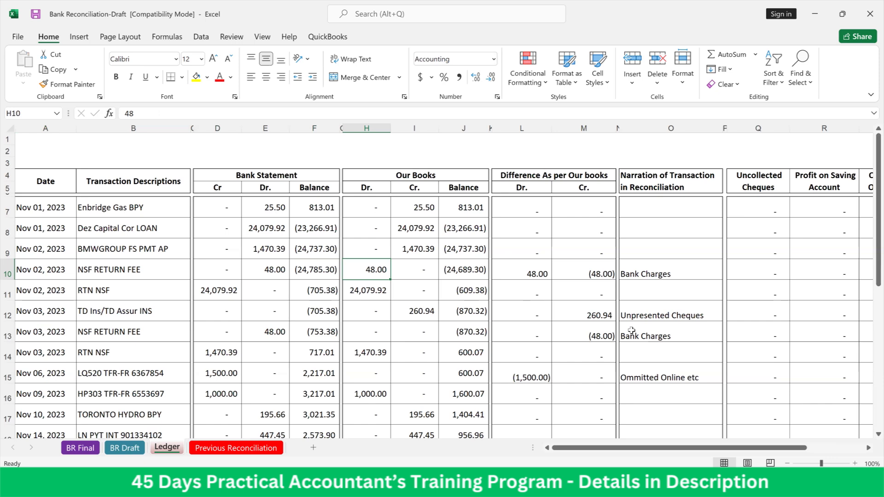
key("ctrl+z")
key("Right")
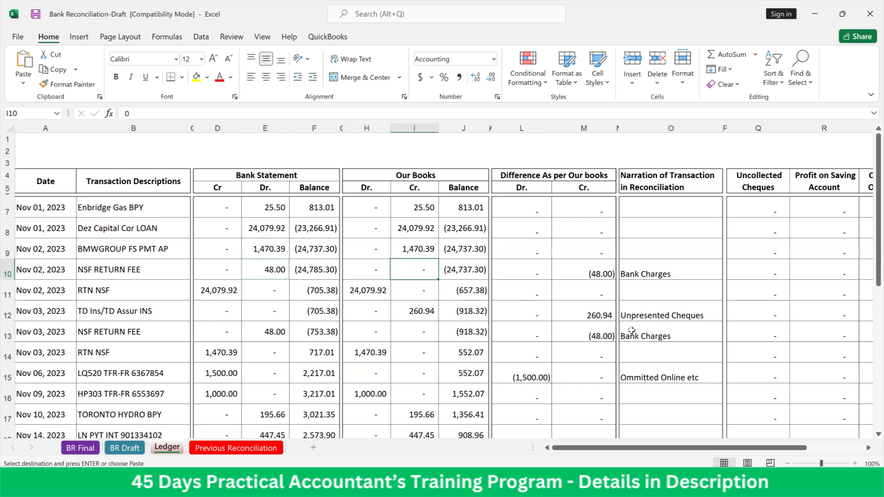
key("ctrl+v")
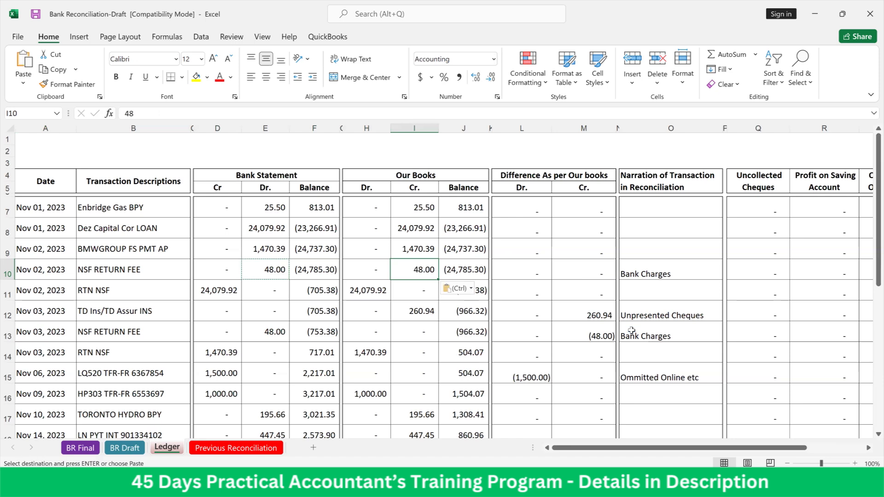
Copy the Nov 03 NSF RETURN FEE amount of 48.00 from bank statement Dr. cell E13 into Our Books Cr. cell I13
key("Down")
key("Down")
key("Down")
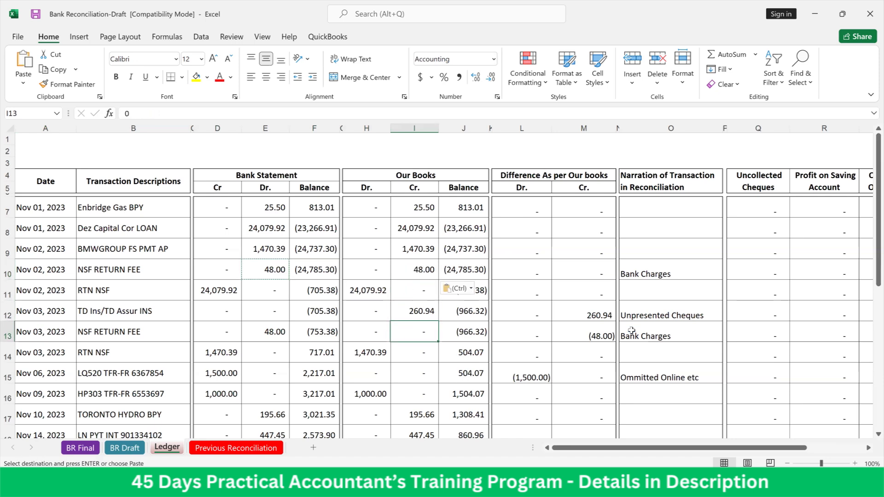
key("Left")
key("Left")
key("Left")
key("Left")
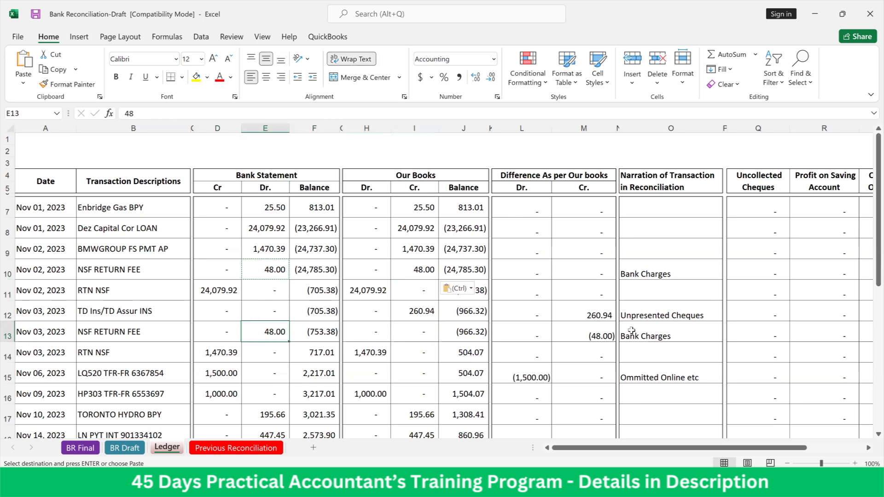
key("ctrl+c")
key("Right")
key("Right")
key("Right")
key("Right")
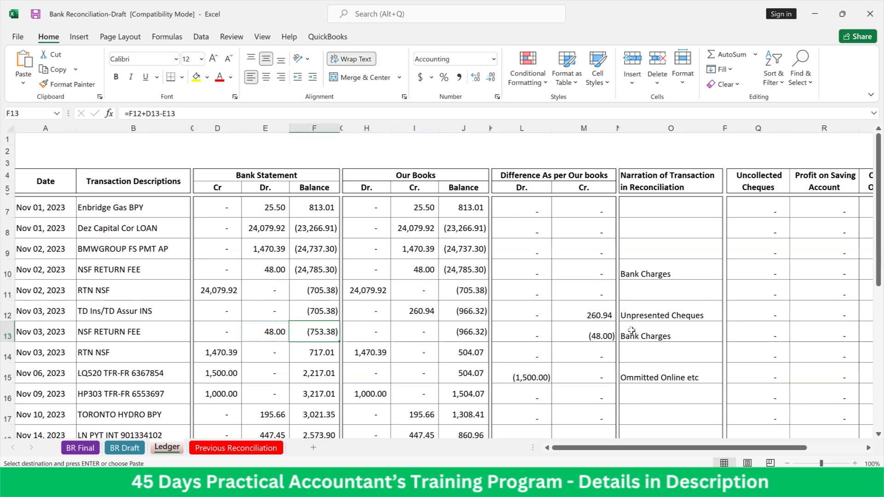
key("Return")
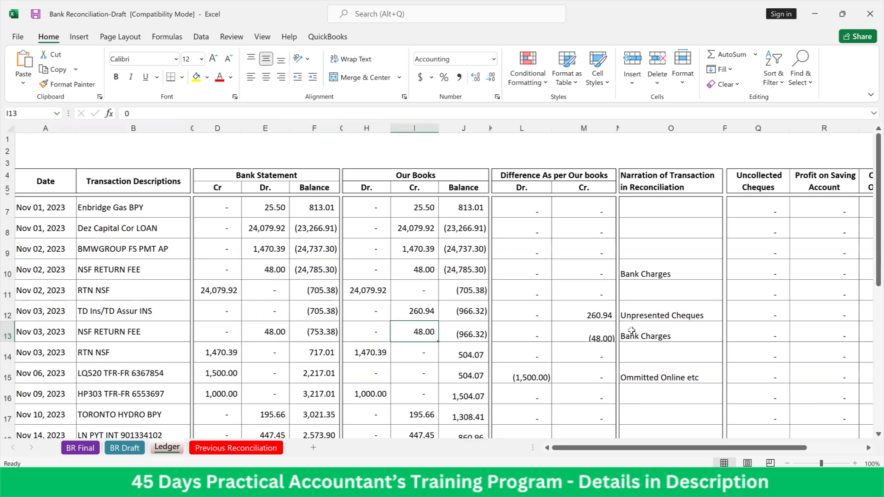
Copy the Nov 06 omitted online transfer of 1,500.00 from bank statement Cr. cell D15 into Our Books Dr. cell H15
key("Down")
key("Down")
key("Down")
key("Down")
key("Down")
key("Down")
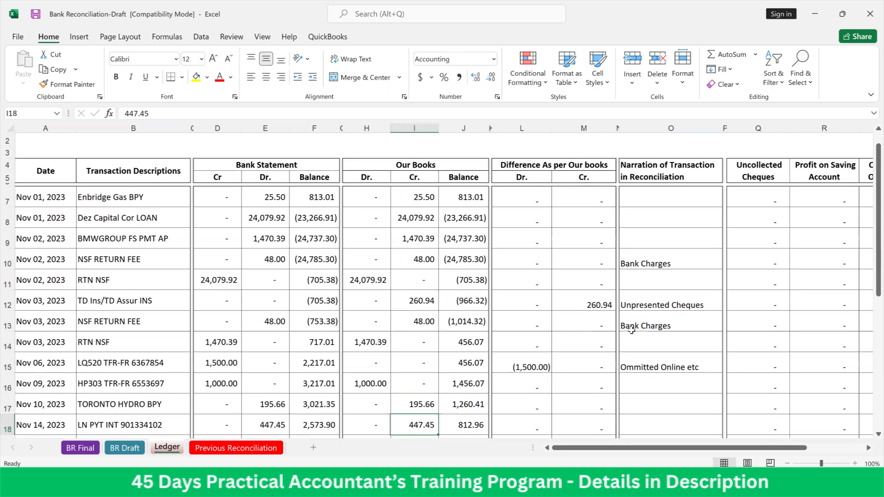
key("Up")
key("Up")
key("Up")
key("Up")
key("Left")
key("Left")
key("Left")
key("Left")
key("Left")
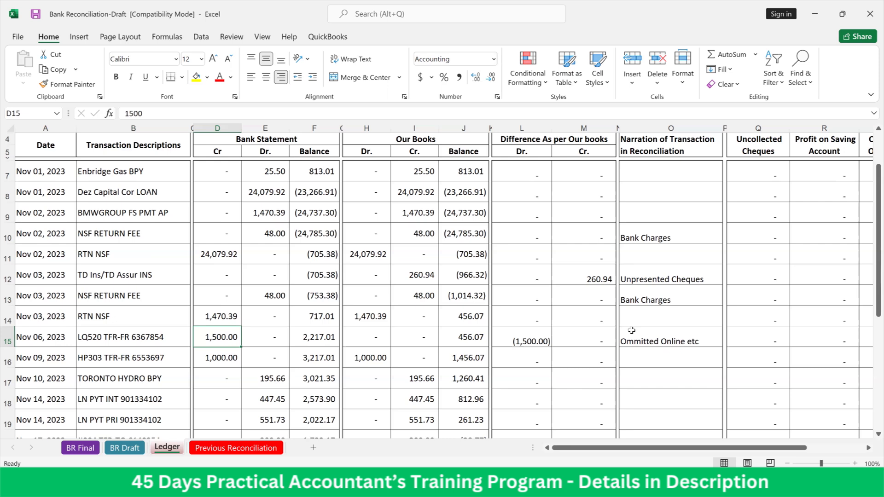
key("ctrl+c")
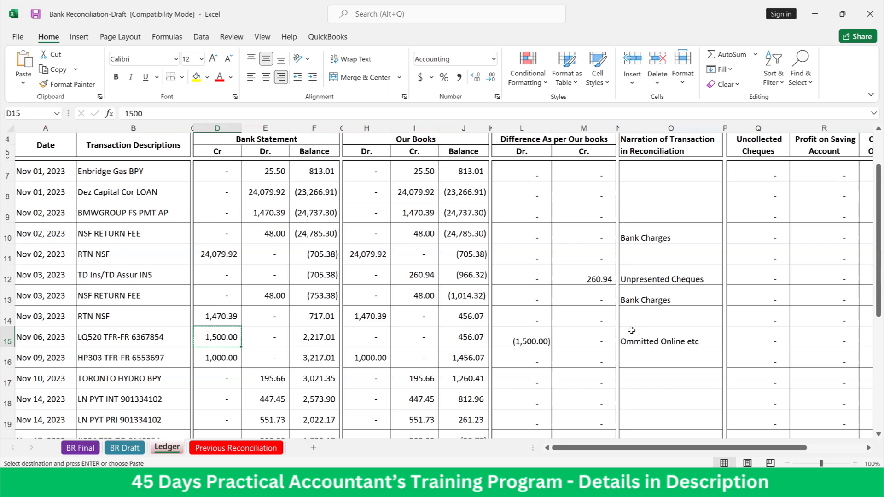
key("Right")
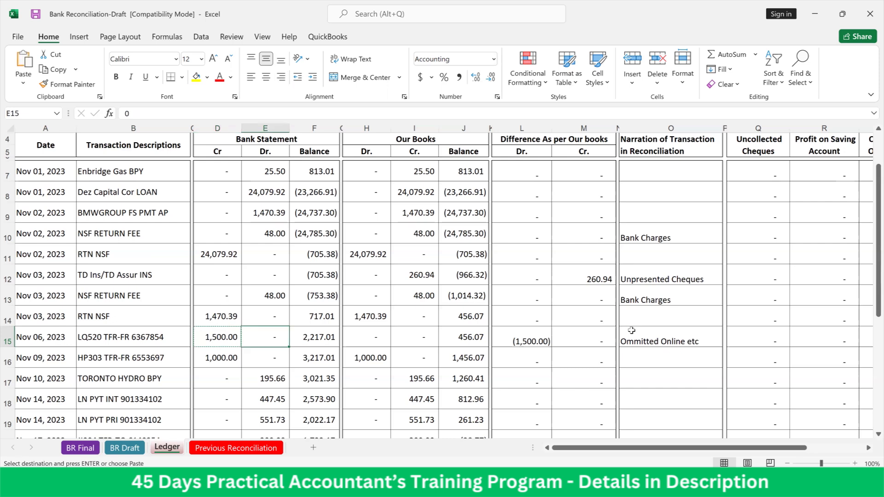
key("Right")
key("Right")
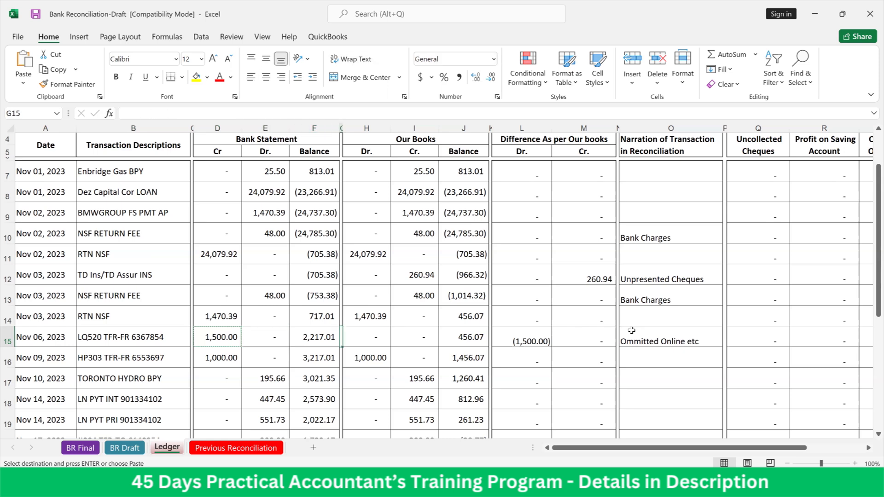
key("Right")
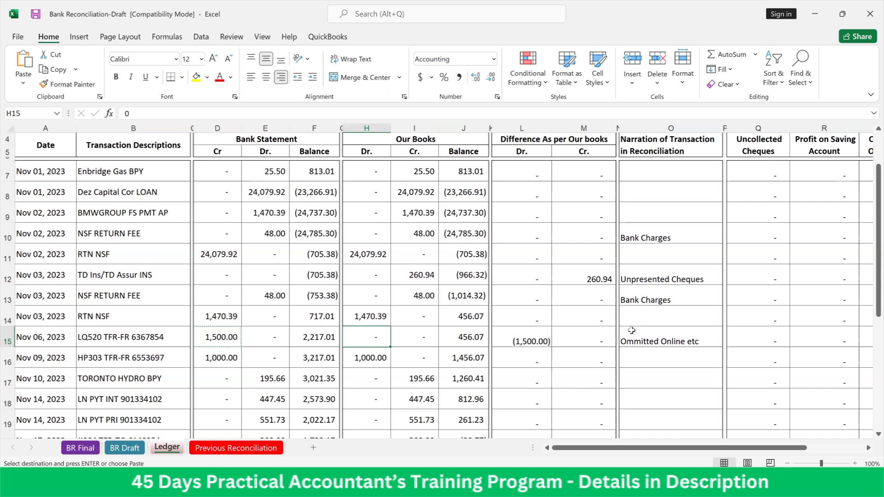
key("Return")
Examine the Nov 21 uncollected cheque entry in Ledger row 21 and the rows around it for remaining differences
key("Down")
key("Down")
key("Down")
key("Down")
key("Down")
key("Down")
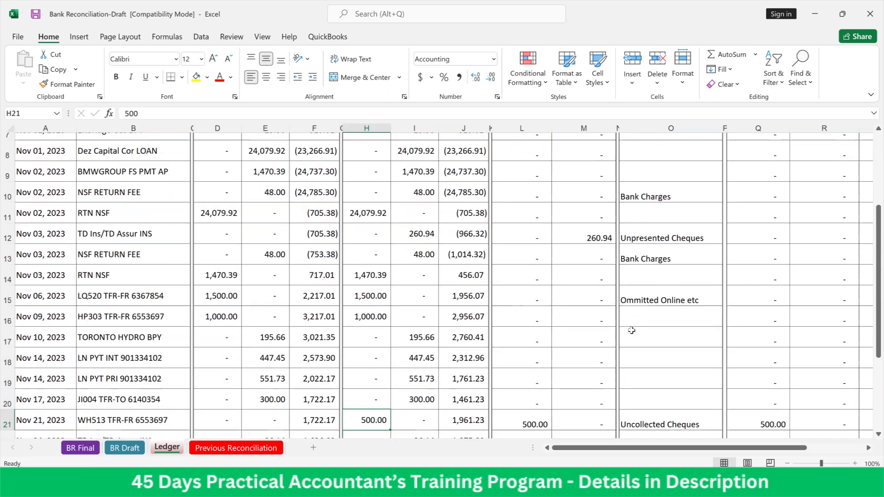
key("Down")
key("Down")
key("Down")
key("Down")
key("Down")
key("Up")
key("Up")
key("Up")
key("Up")
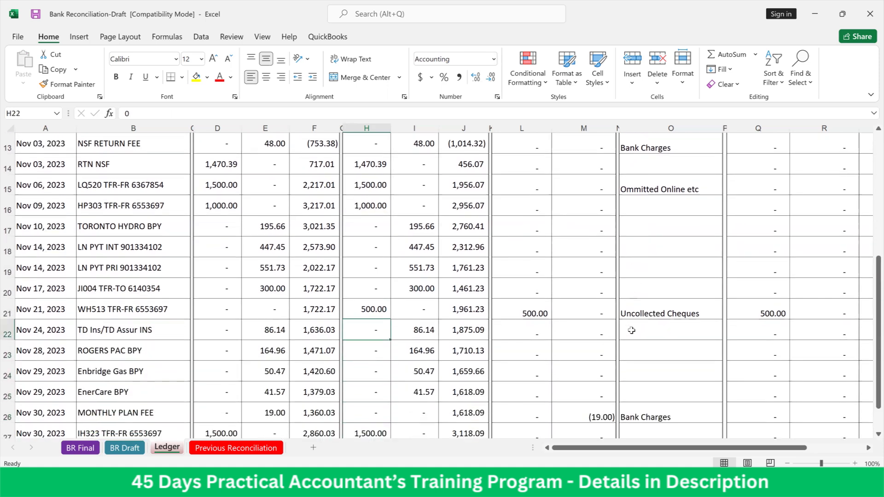
key("Up")
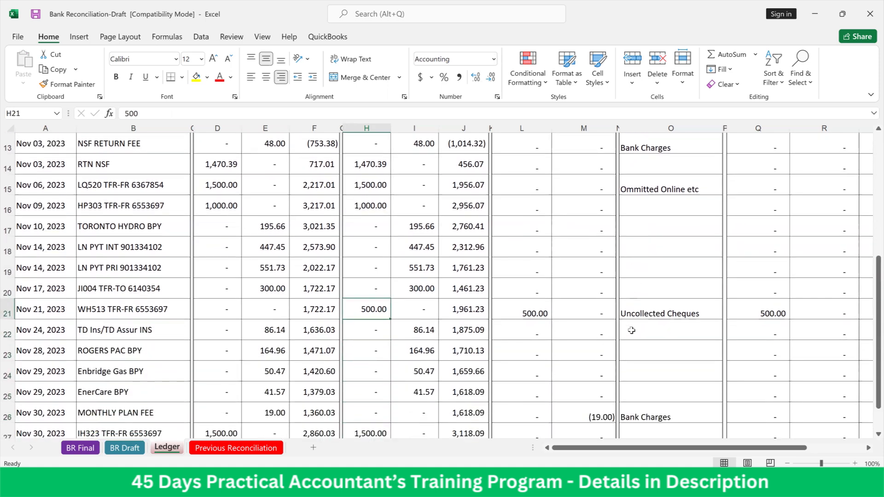
Copy the Nov 30 MONTHLY PLAN FEE of 19.00 from bank statement Dr. cell E26 into Our Books Cr. cell I26
key("Down")
key("Down")
key("Down")
key("Down")
key("Down")
key("Down")
key("Down")
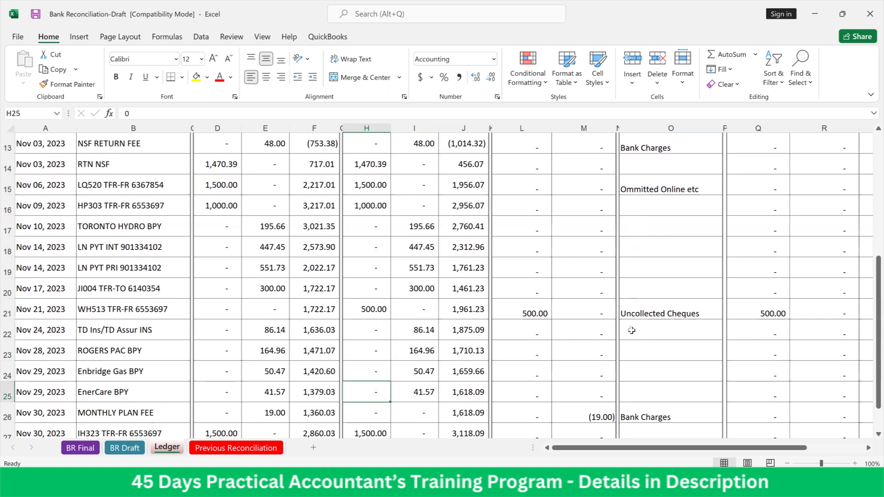
key("Up")
key("Up")
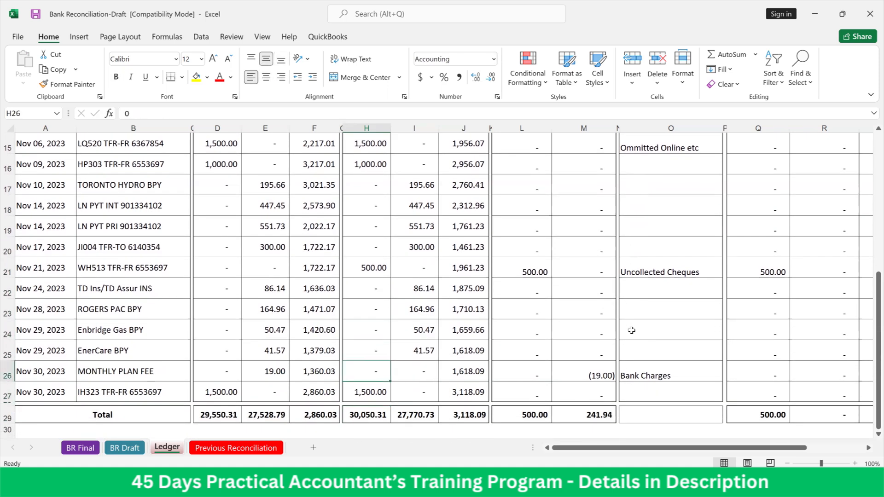
key("Left")
key("Left")
key("Left")
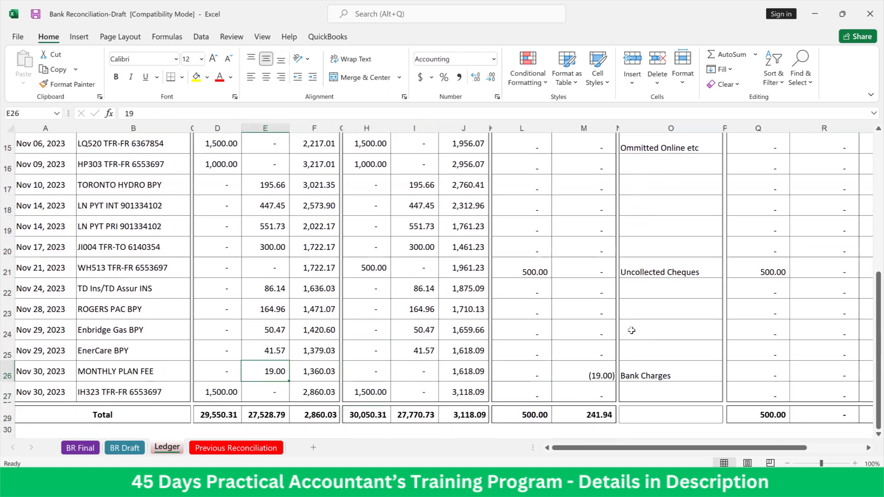
key("ctrl+c")
key("Right")
key("Right")
key("Right")
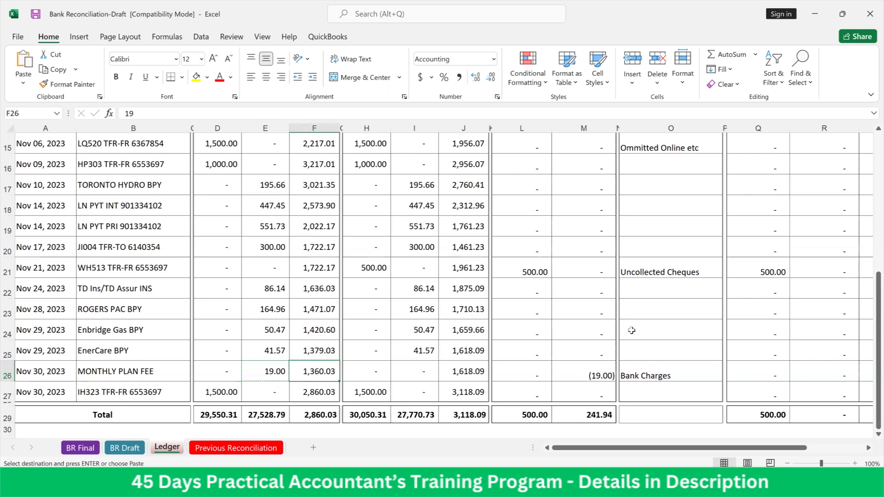
key("Return")
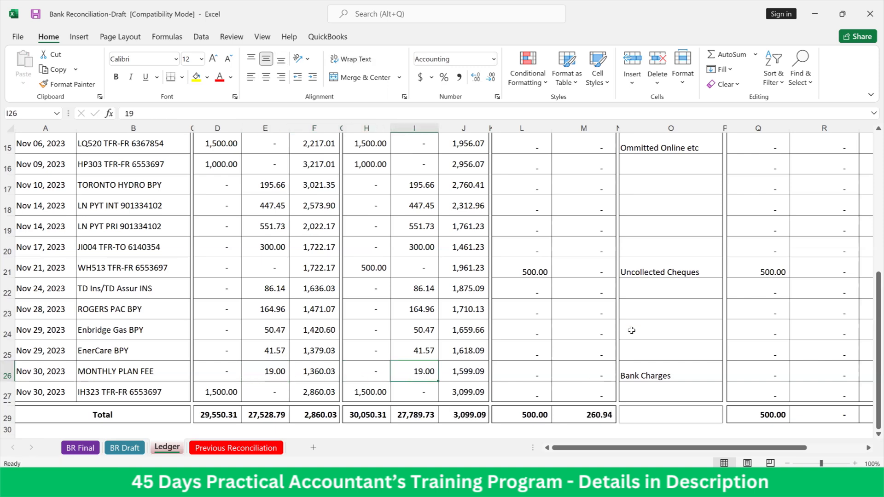
Check the closing balances of Our Books in J29 and the bank statement in F29 on the Ledger total row
key("Down")
key("Down")
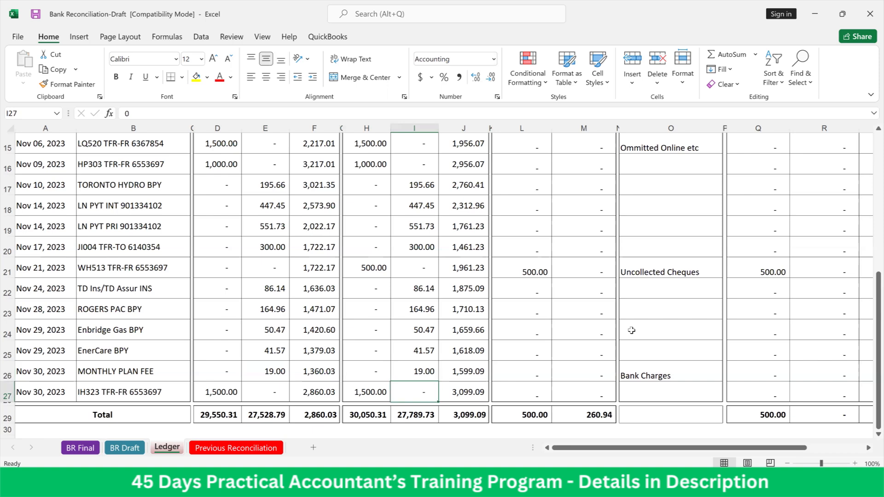
key("Right")
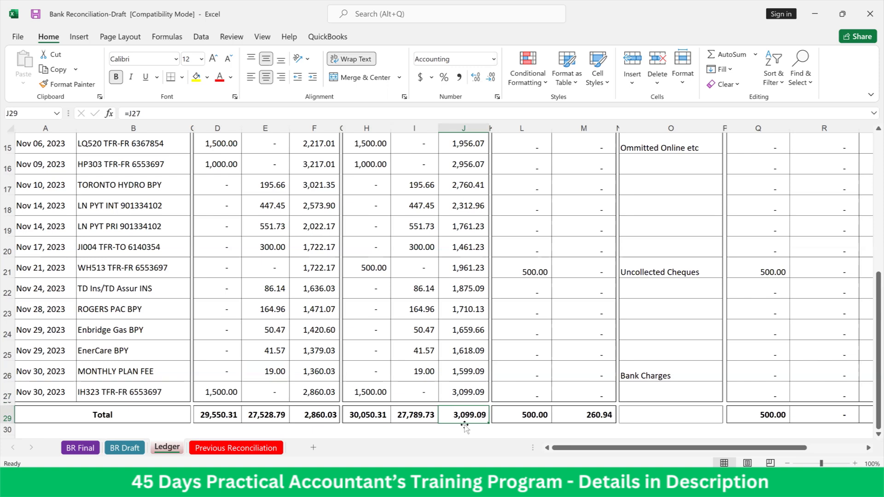
left_click(300, 416)
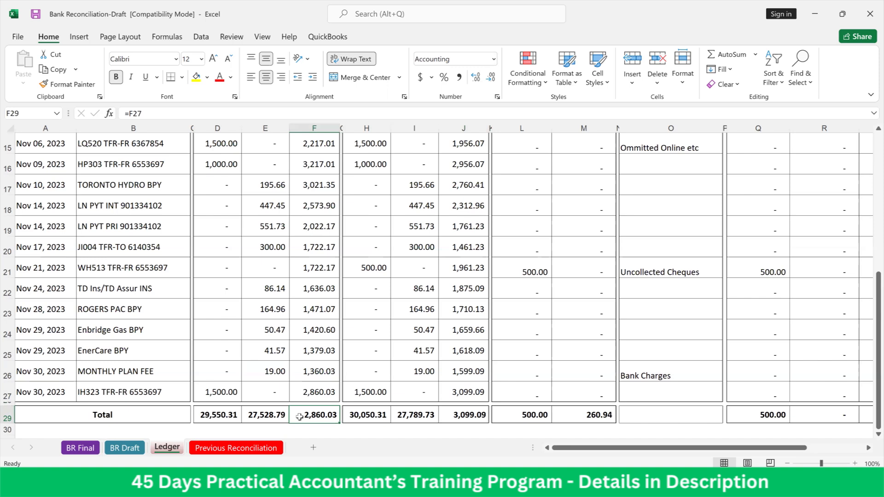
Clear the whole-sheet selection on BR Draft and review the BR Final statement through its Check section
left_click(132, 449)
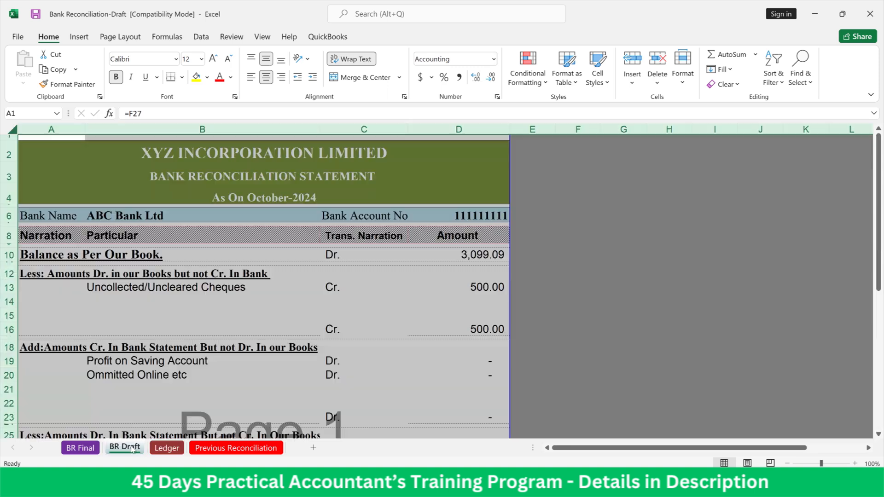
left_click(346, 329)
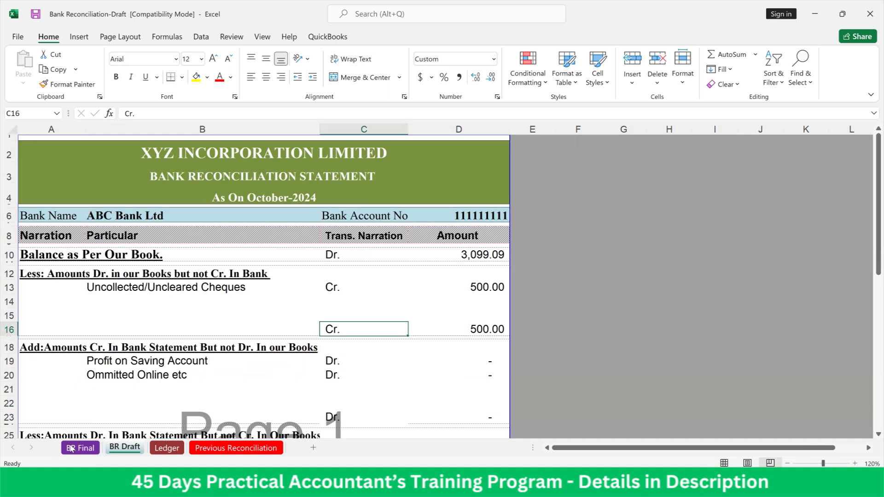
left_click(74, 448)
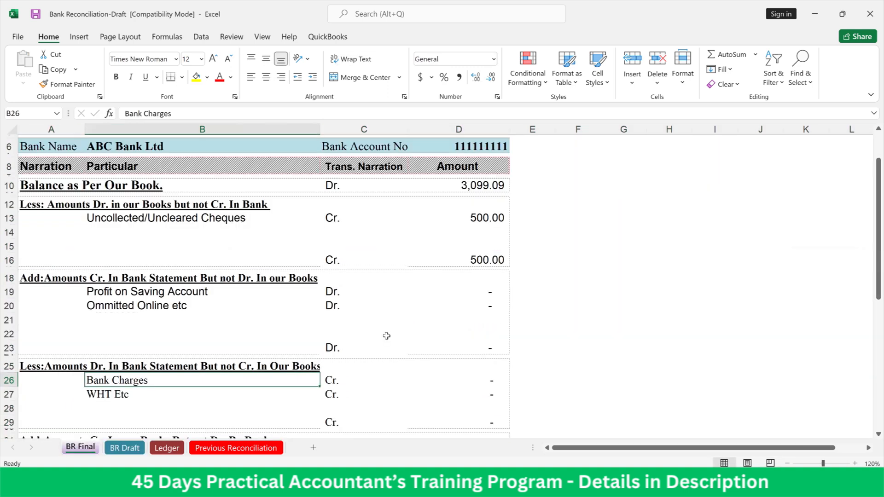
scroll(387, 336, "down", 4)
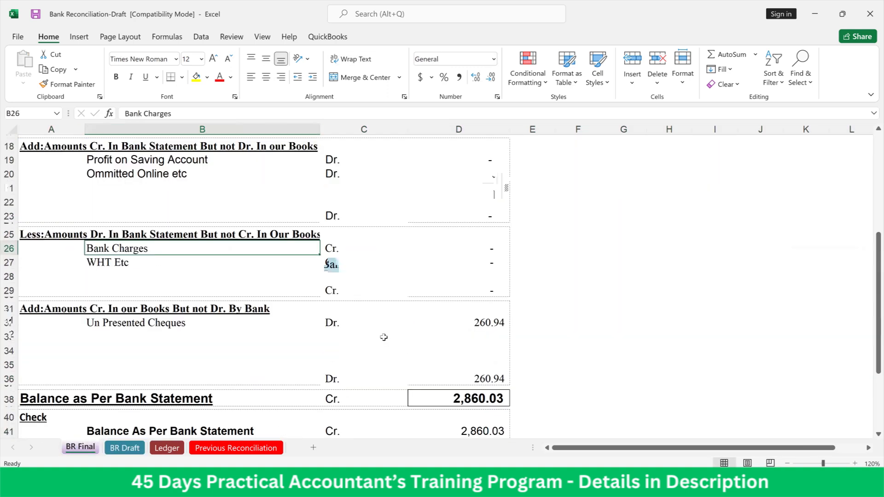
scroll(385, 336, "down", 2)
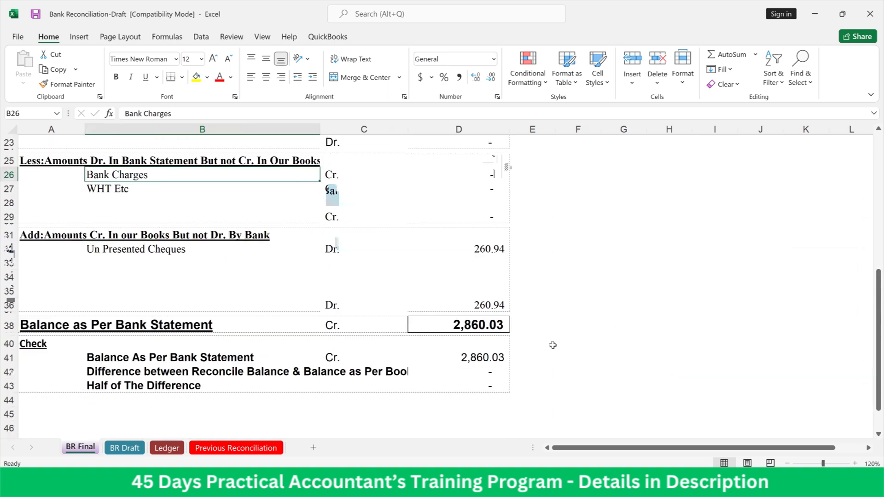
scroll(553, 345, "up", 7)
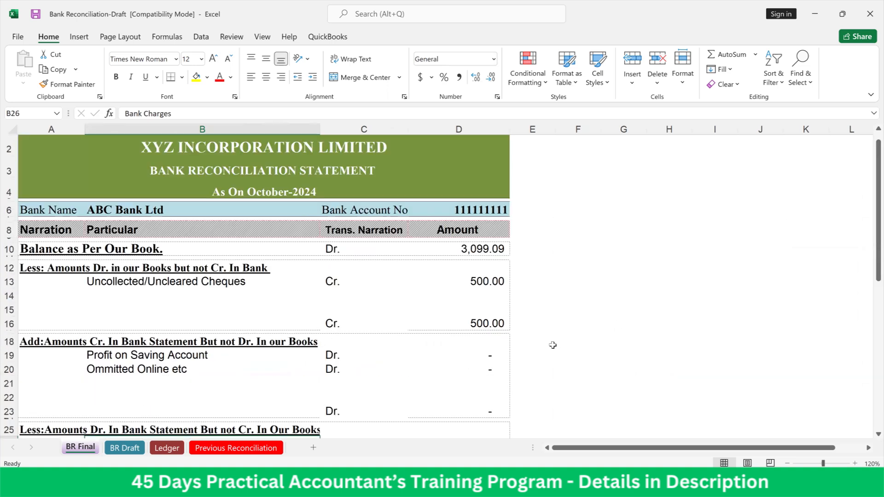
Inspect the BR Final amounts for Profit on Saving Account, Ommitted Online, Bank Charges and WHT in D19, D20, D26 and D27
left_click(487, 356)
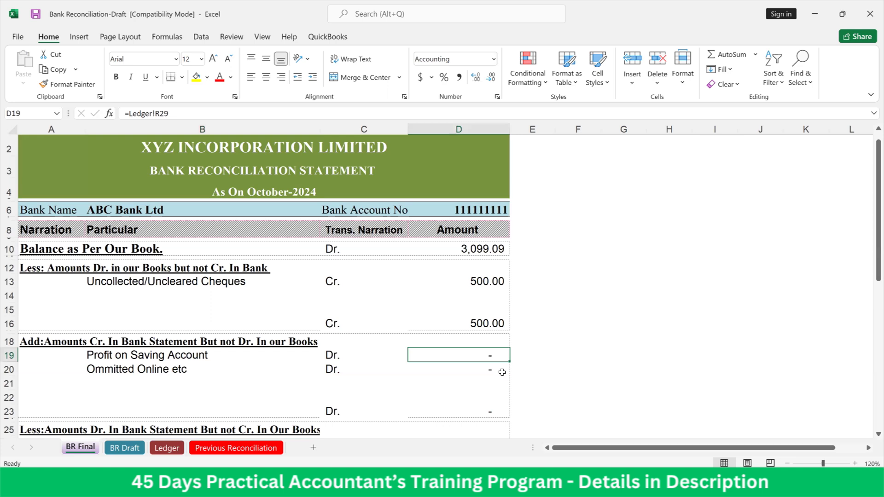
left_click(494, 370)
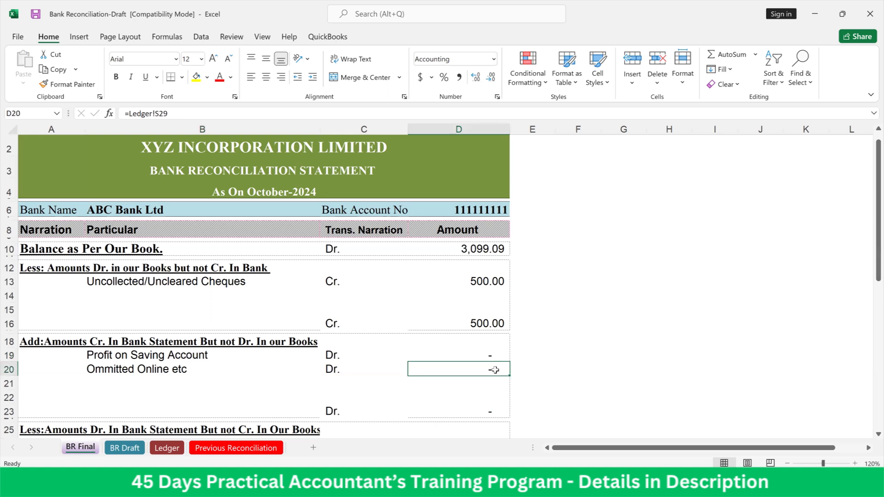
scroll(494, 370, "down", 2)
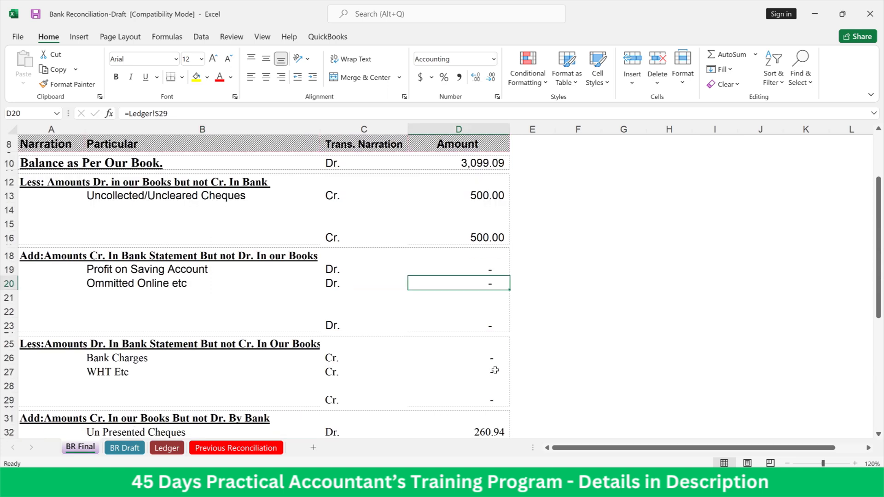
left_click(483, 356)
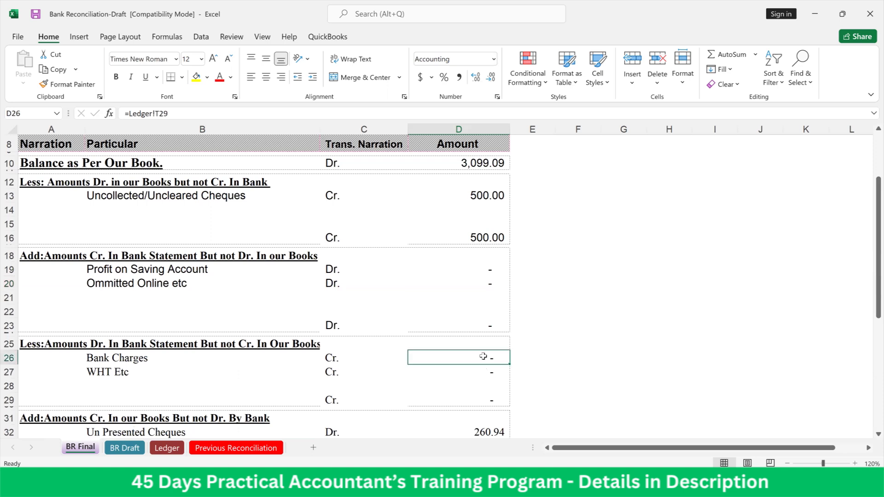
left_click(492, 372)
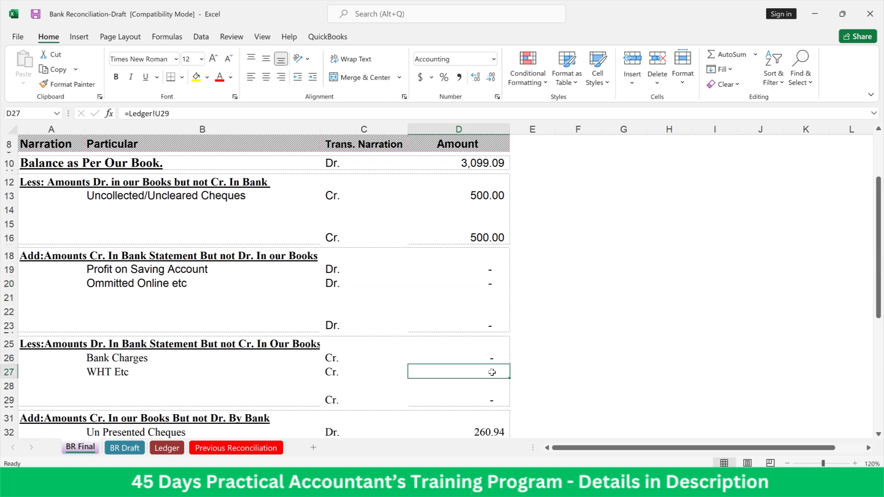
Verify the BR Final Check section's bank statement balance, difference and half-difference in cells D41 to D43
scroll(492, 372, "down", 2)
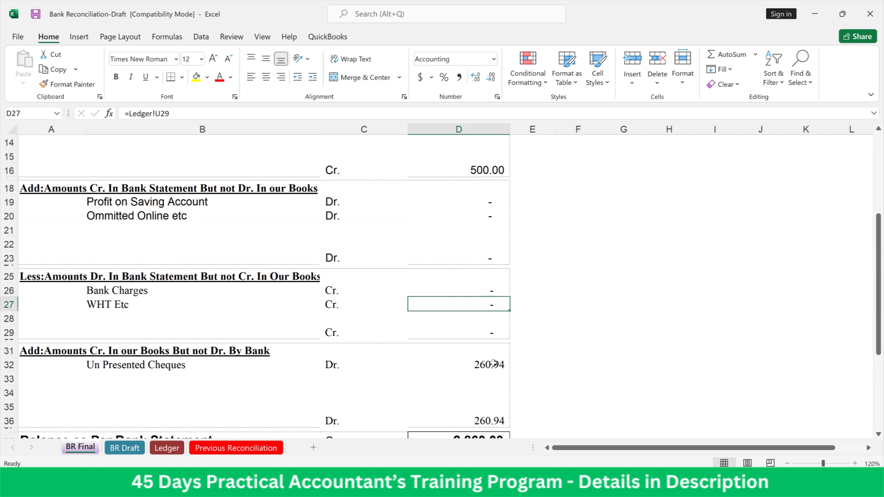
scroll(492, 364, "down", 3)
left_click(492, 358)
left_click(491, 372)
left_click(493, 385)
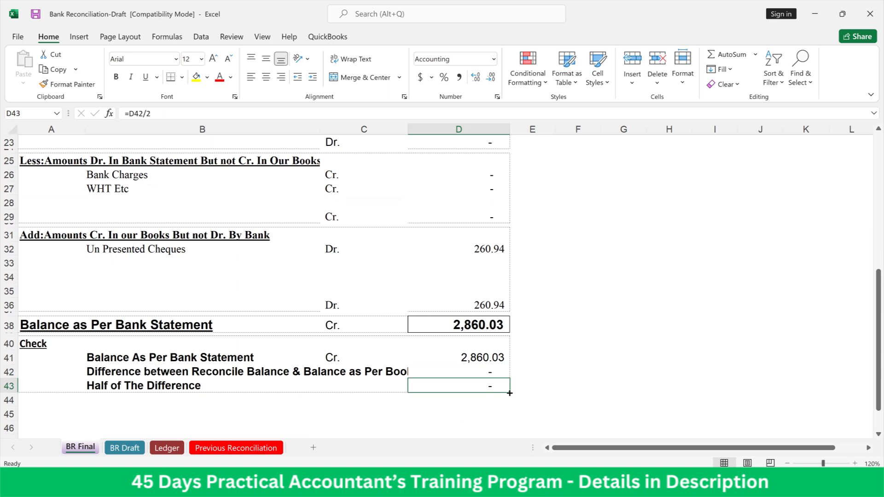
scroll(444, 340, "up", 5)
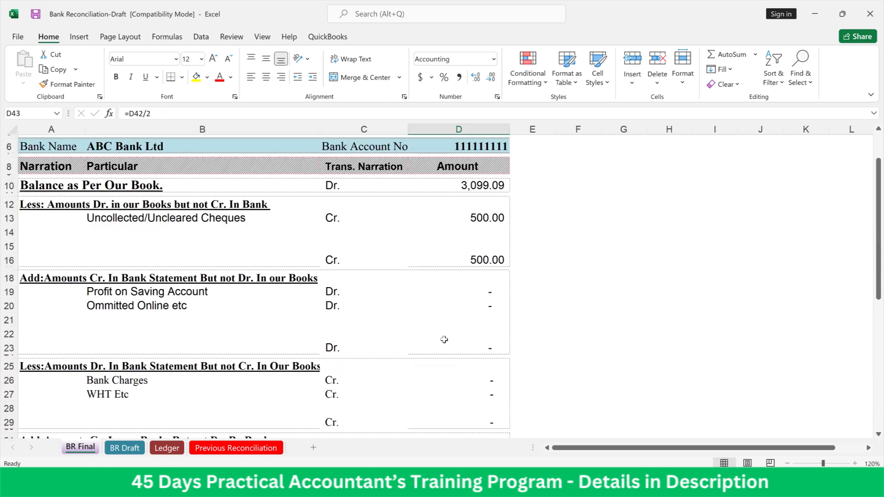
scroll(443, 339, "up", 2)
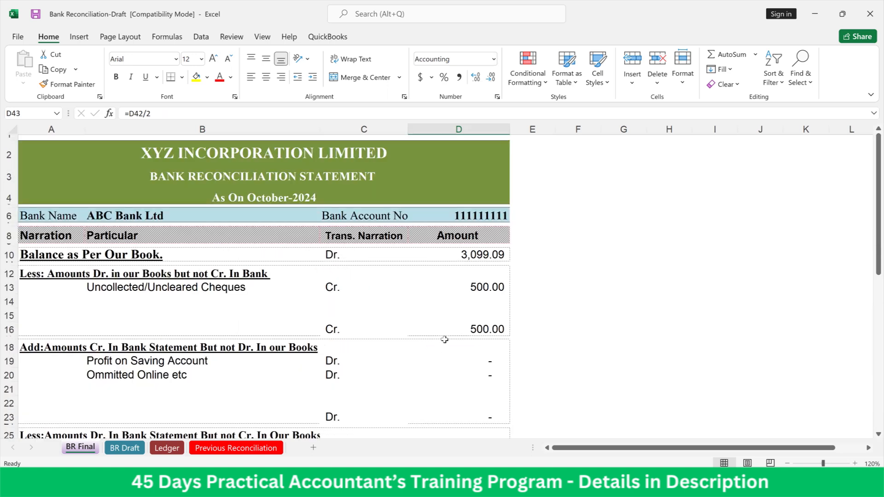